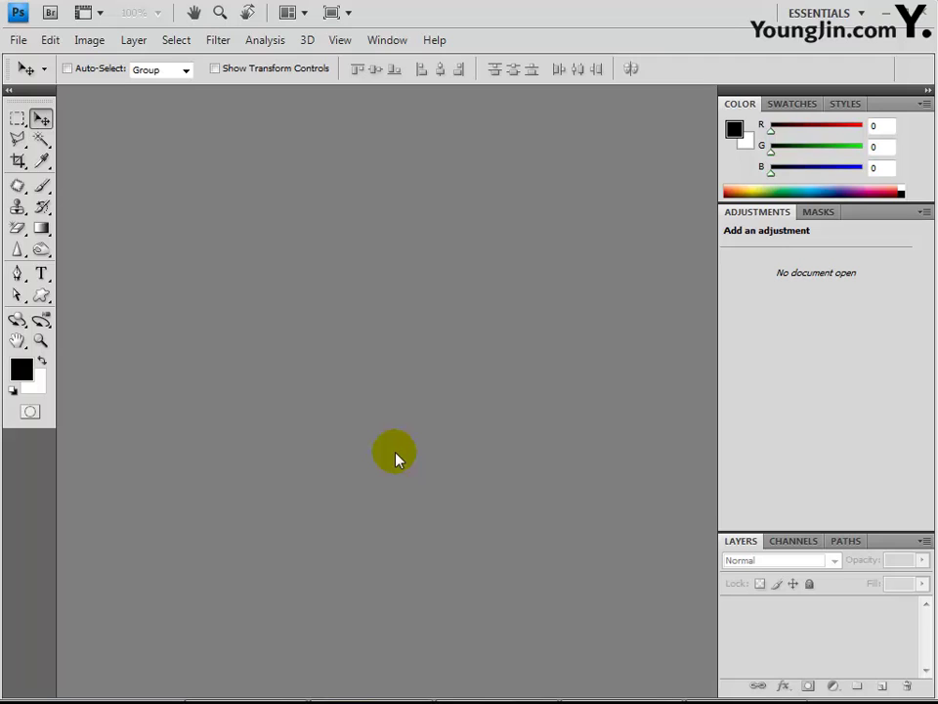
- Create a new 600 × 400 pixel document named with the exam registration number followed by -이름-3
{"action": "left_click", "coordinate": [17, 41]}
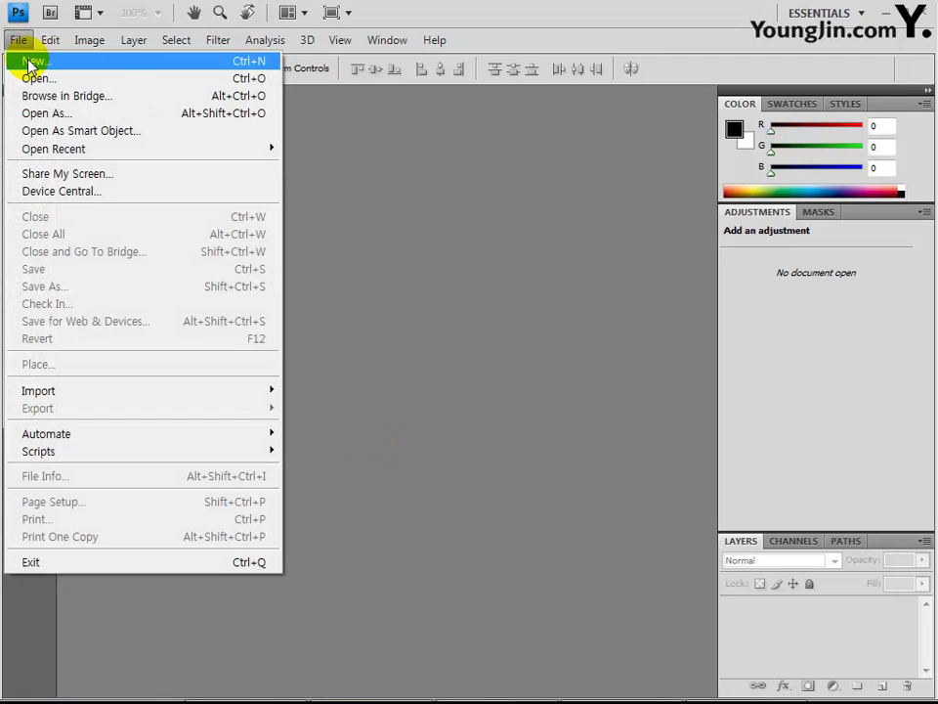
{"action": "left_click", "coordinate": [32, 61]}
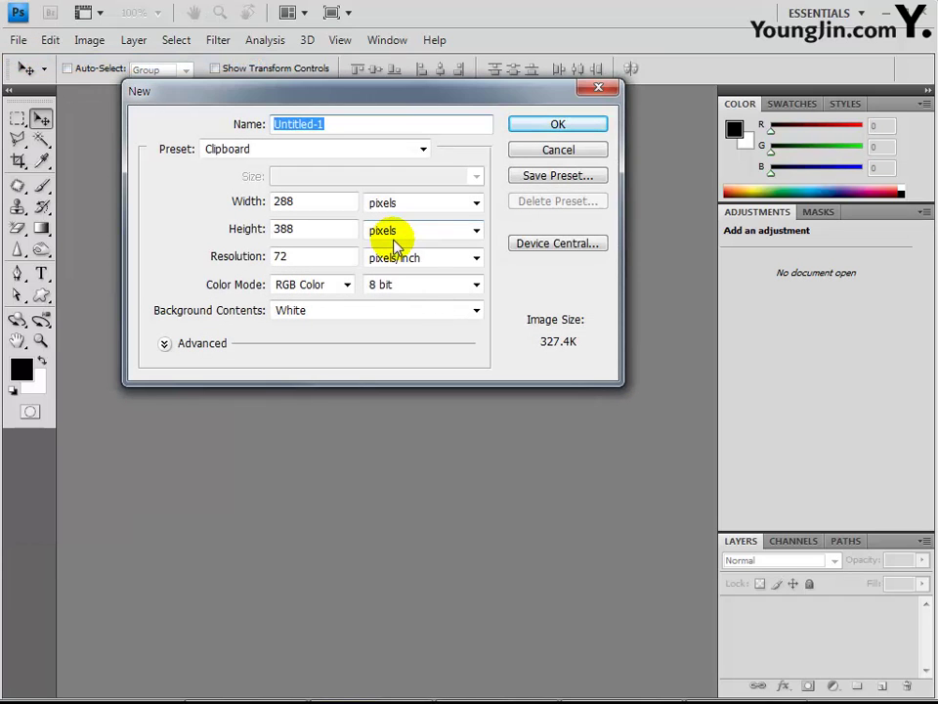
{"action": "type", "text": "G123456"}
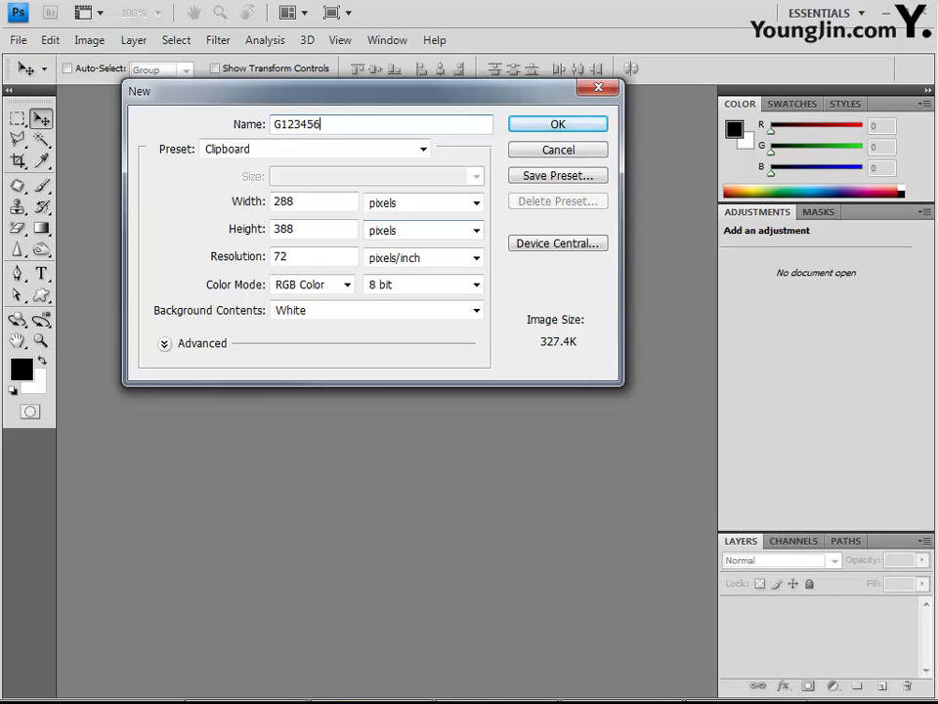
{"action": "type", "text": "789-"}
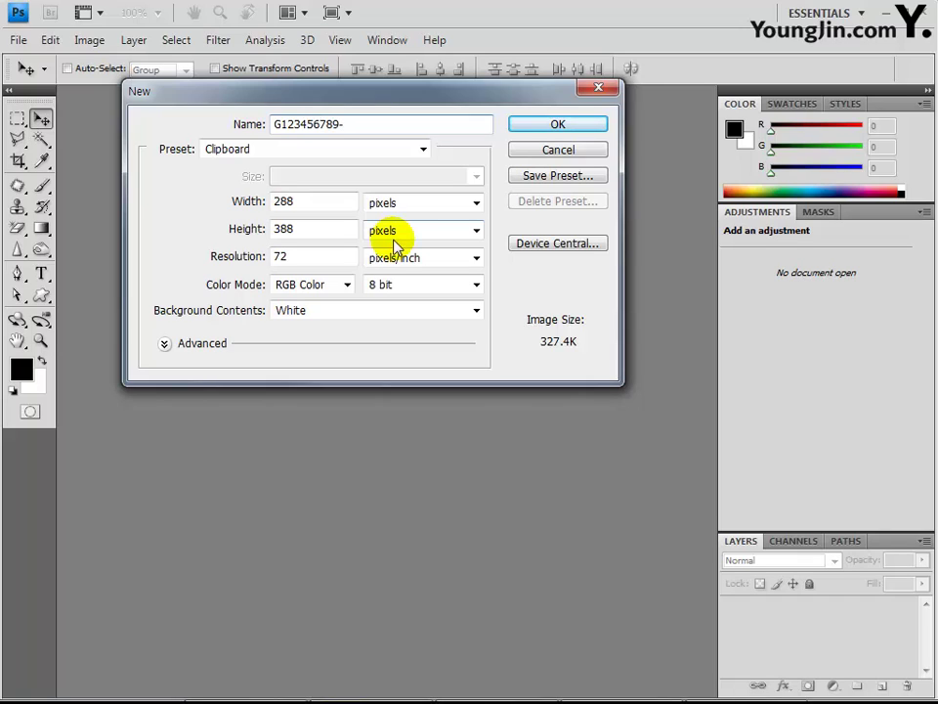
{"action": "type", "text": "d이름-3"}
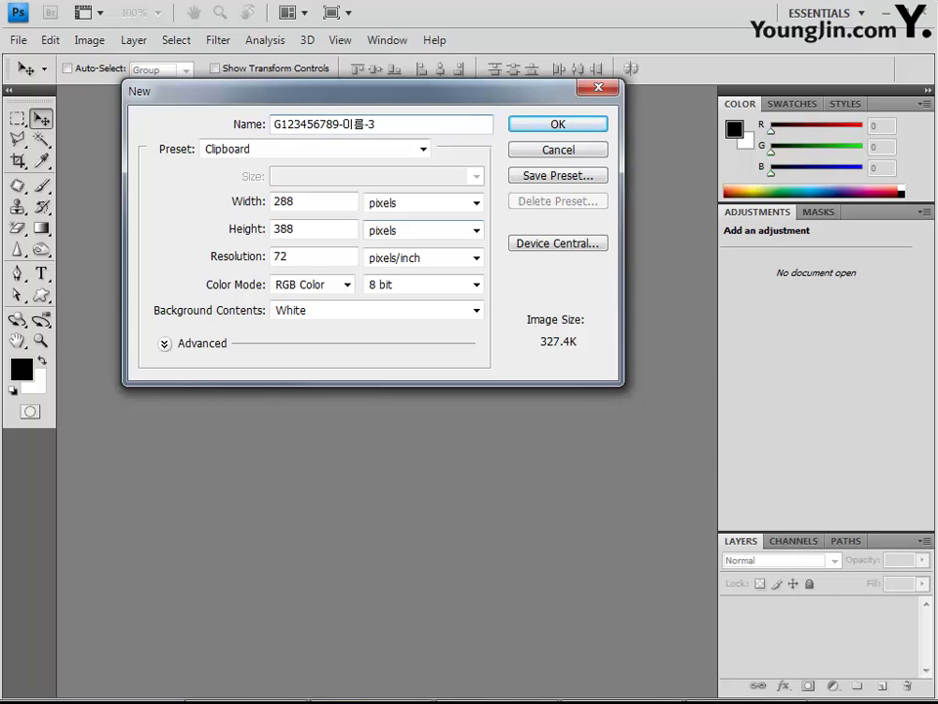
{"action": "key", "text": "Tab"}
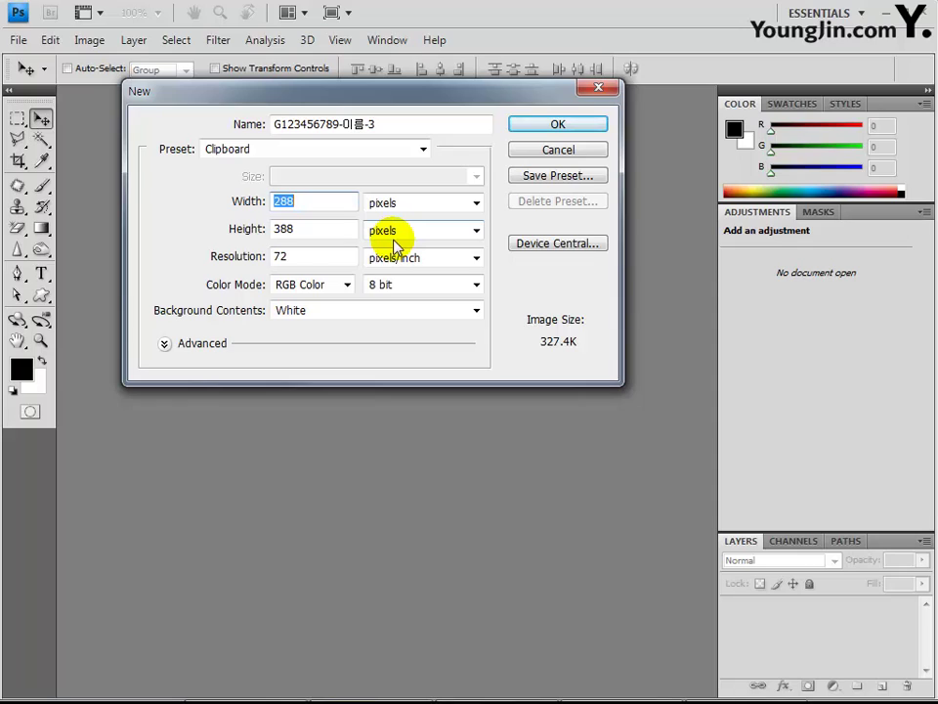
{"action": "type", "text": "600"}
{"action": "key", "text": "Tab"}
{"action": "key", "text": "Tab"}
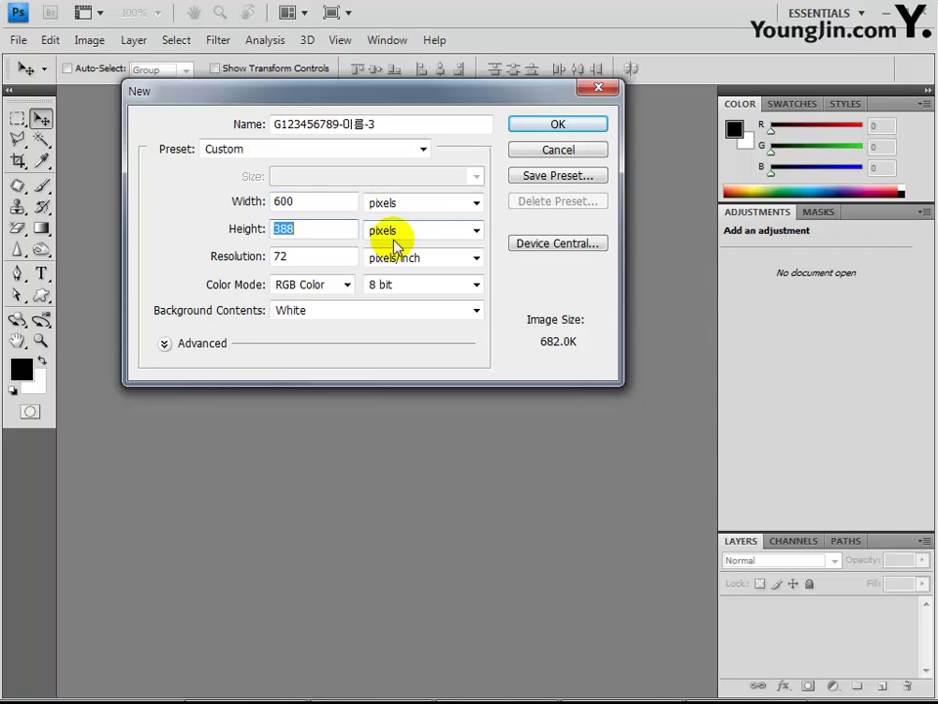
{"action": "type", "text": "400"}
{"action": "left_click", "coordinate": [515, 119]}
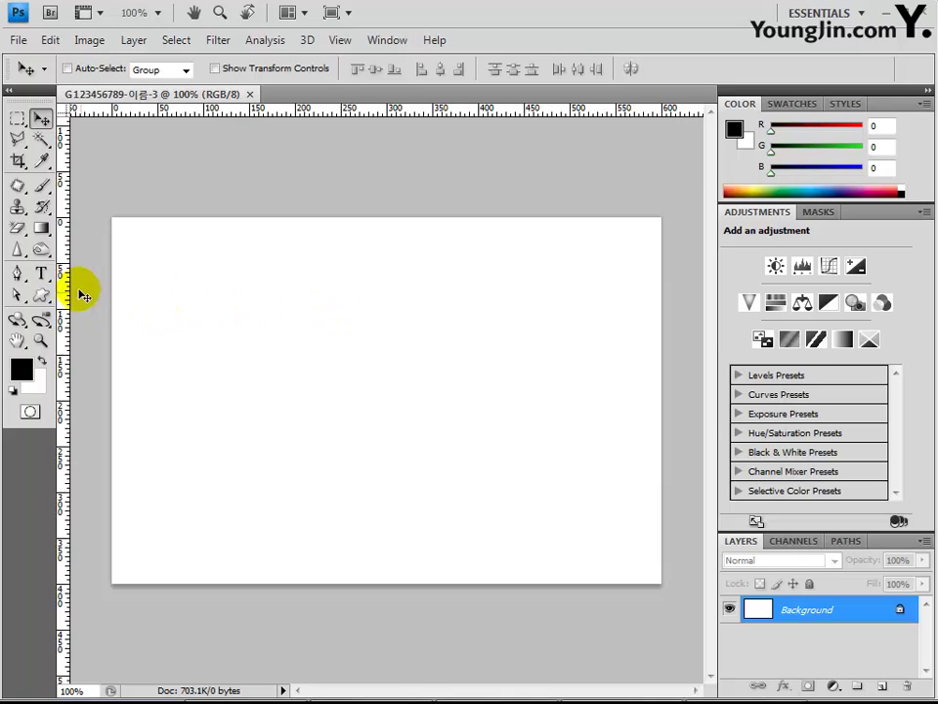
- Place vertical guides at 100, 200, 300, 400 and 500 px across the canvas
{"action": "left_click_drag", "start_coordinate": [64, 278], "coordinate": [198, 284]}
{"action": "left_click_drag", "start_coordinate": [68, 289], "coordinate": [386, 308]}
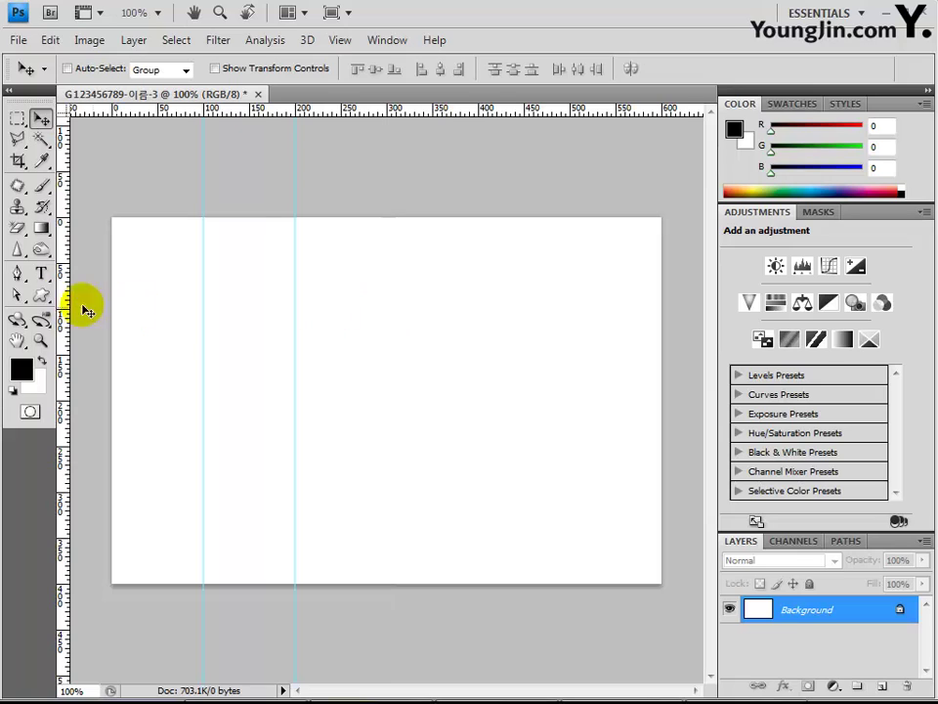
{"action": "left_click_drag", "start_coordinate": [63, 304], "coordinate": [478, 294]}
{"action": "left_click_drag", "start_coordinate": [74, 318], "coordinate": [570, 345]}
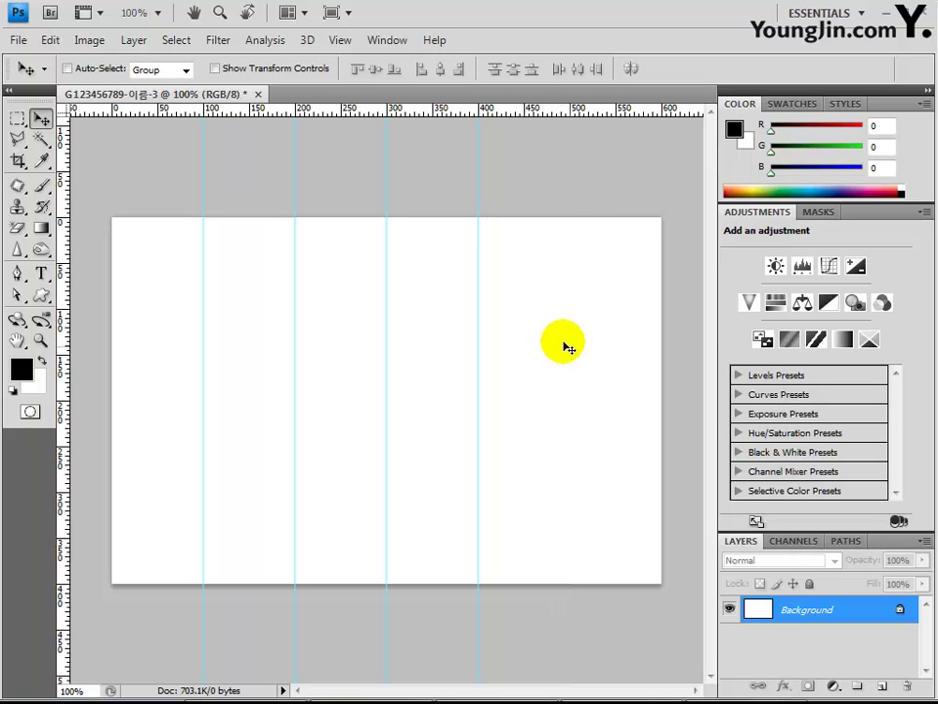
- Add a vertical guide at exactly 100 px by entering its position numerically
{"action": "left_click", "coordinate": [341, 40]}
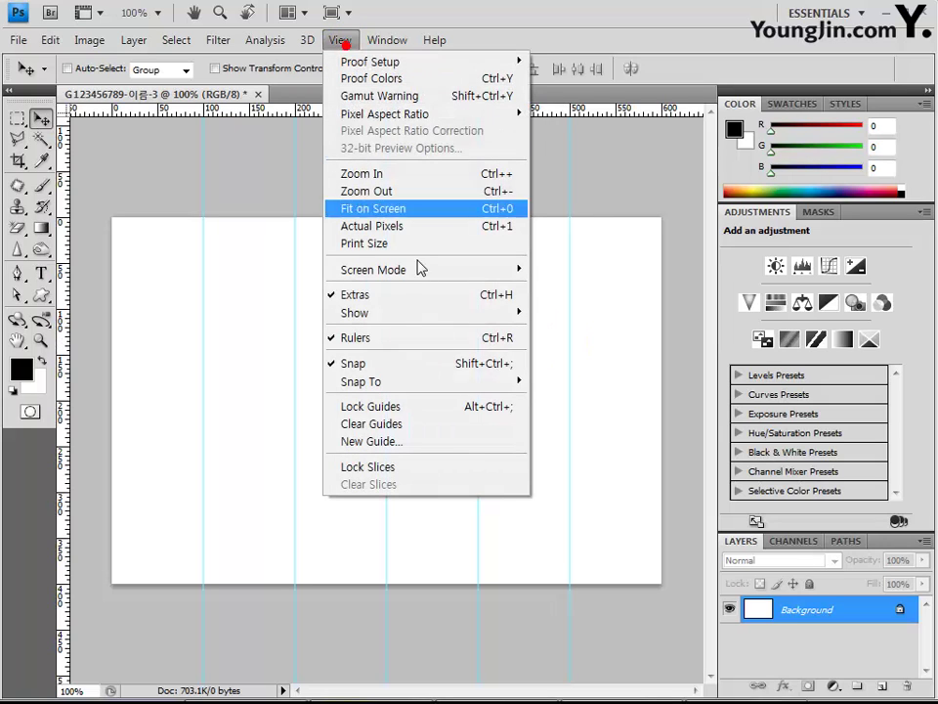
{"action": "left_click", "coordinate": [422, 441]}
{"action": "double_click", "coordinate": [445, 279]}
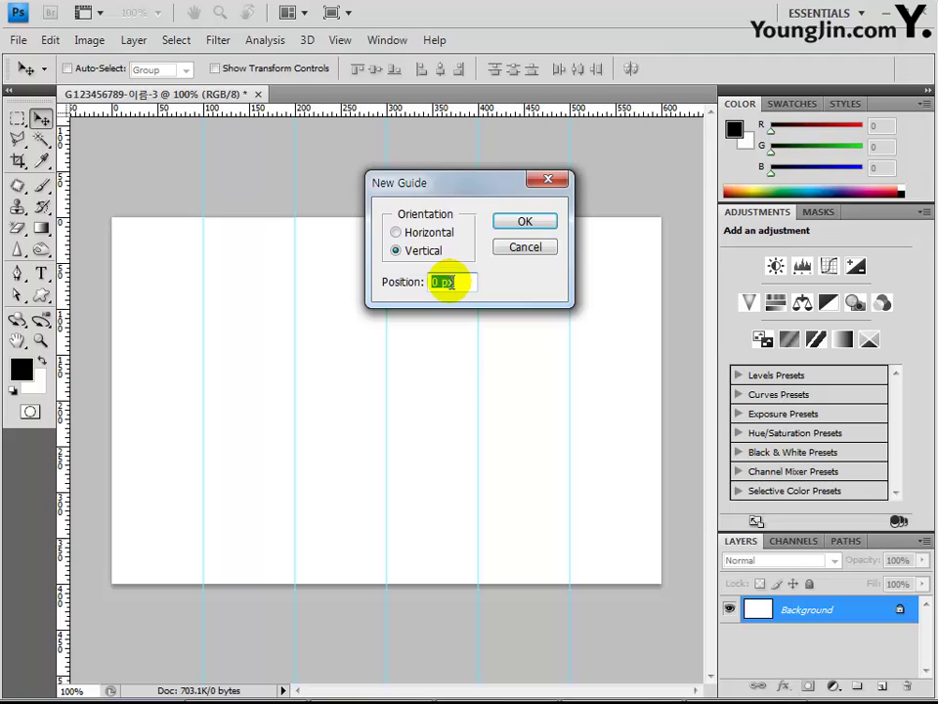
{"action": "type", "text": "10"}
{"action": "key", "text": "Return"}
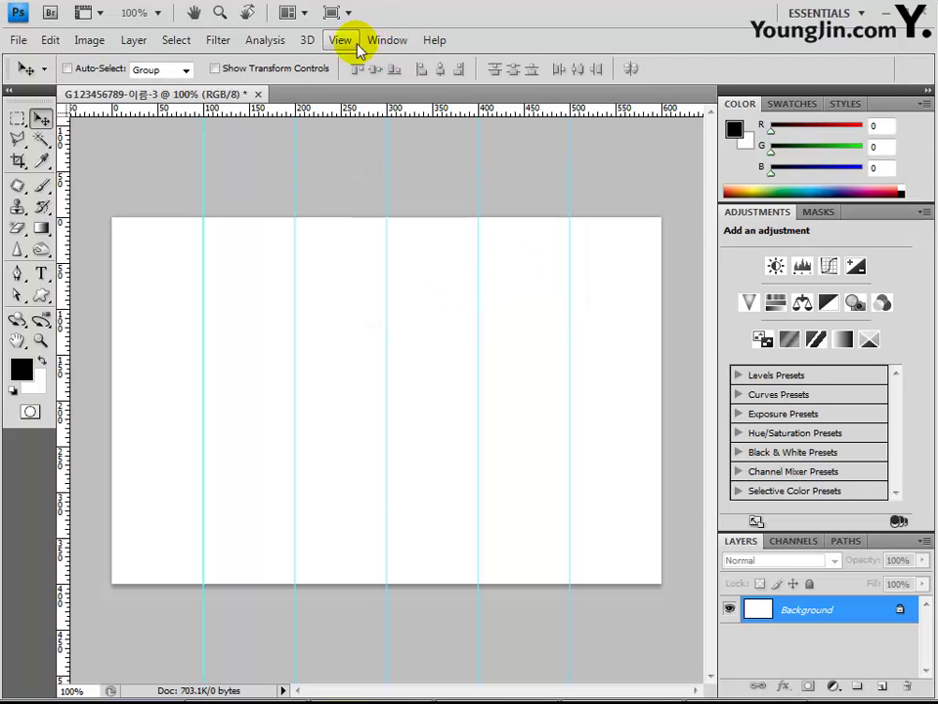
- Add horizontal guides at 100, 200 and 300 px, entering the 100 px position numerically
{"action": "left_click", "coordinate": [341, 40]}
{"action": "left_click", "coordinate": [404, 445]}
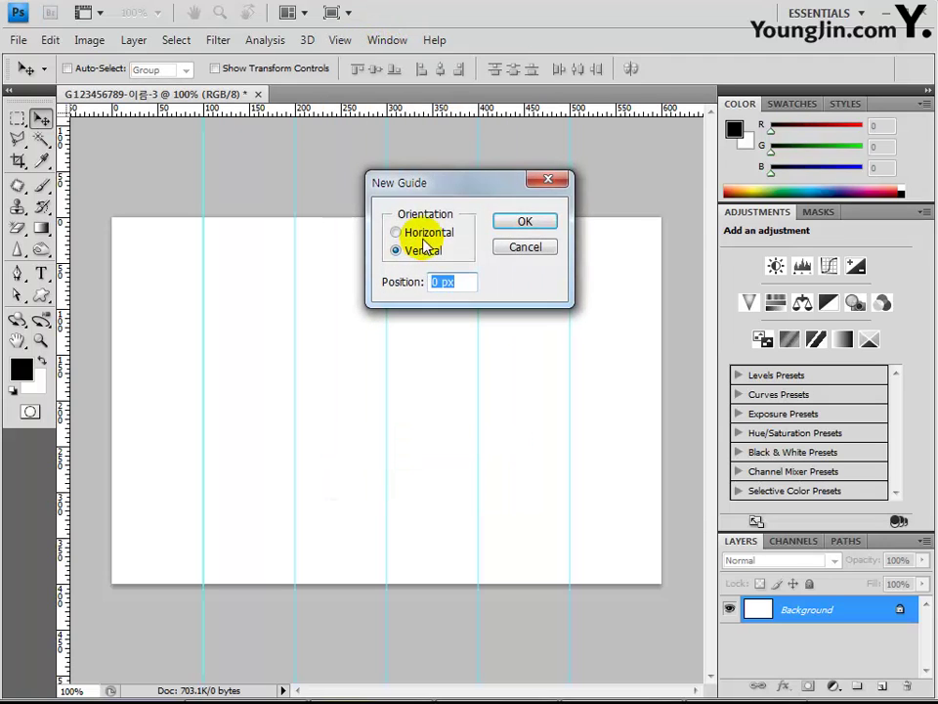
{"action": "left_click", "coordinate": [421, 234]}
{"action": "left_click_drag", "start_coordinate": [460, 283], "coordinate": [375, 283]}
{"action": "double_click", "coordinate": [456, 281]}
{"action": "type", "text": "100"}
{"action": "key", "text": "Return"}
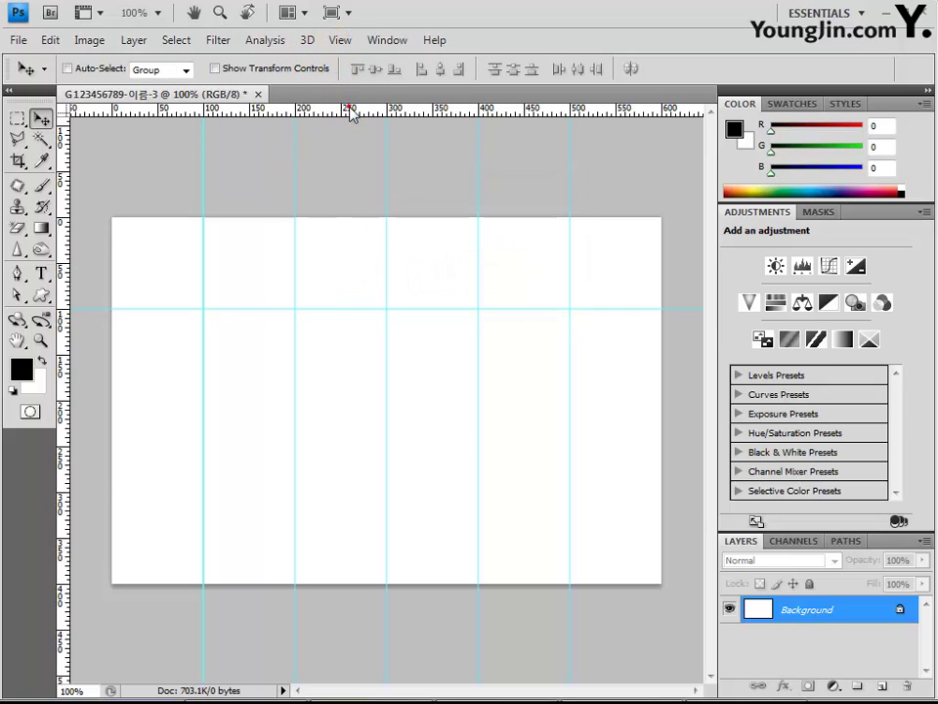
{"action": "left_click_drag", "start_coordinate": [352, 110], "coordinate": [302, 400]}
{"action": "left_click_drag", "start_coordinate": [388, 117], "coordinate": [358, 492]}
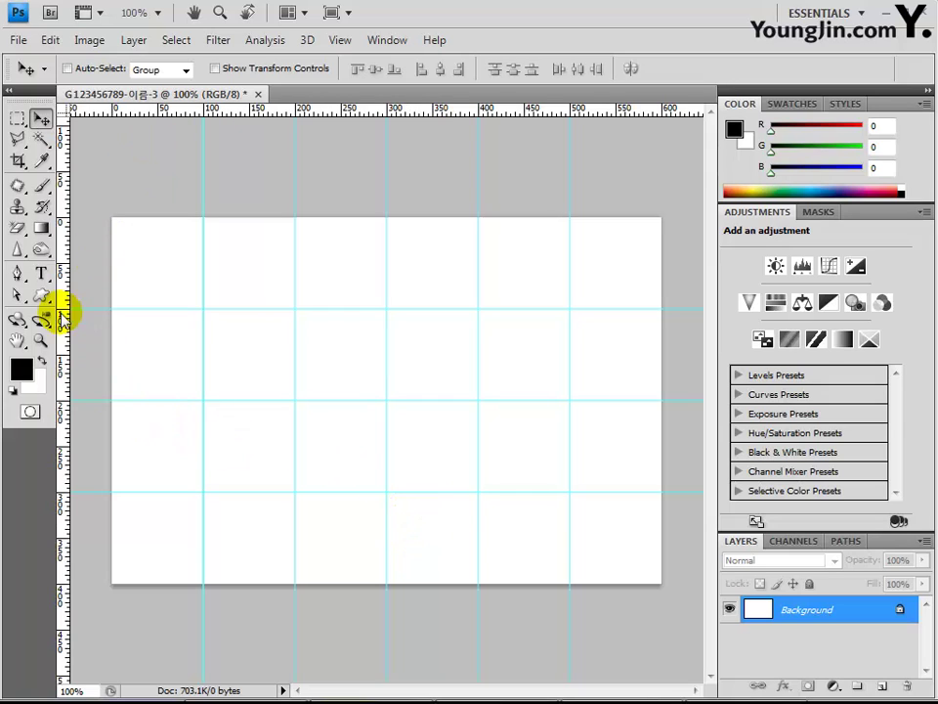
- Edit the Gradient tool's gradient and set its starting colour stop to #cae3cc
{"action": "left_click", "coordinate": [41, 233]}
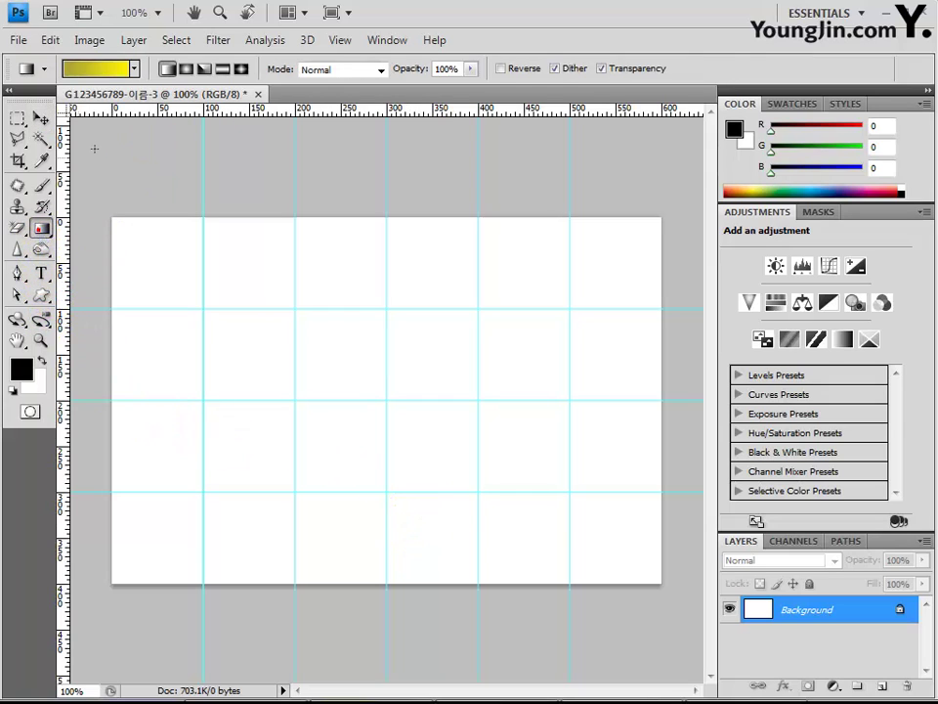
{"action": "left_click", "coordinate": [94, 71]}
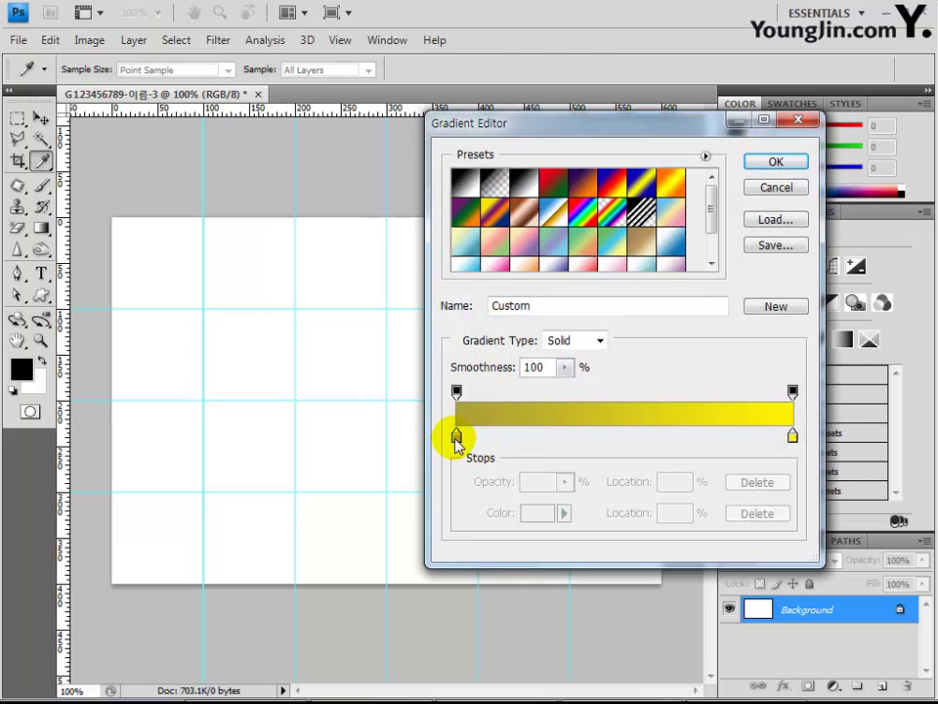
{"action": "double_click", "coordinate": [457, 437]}
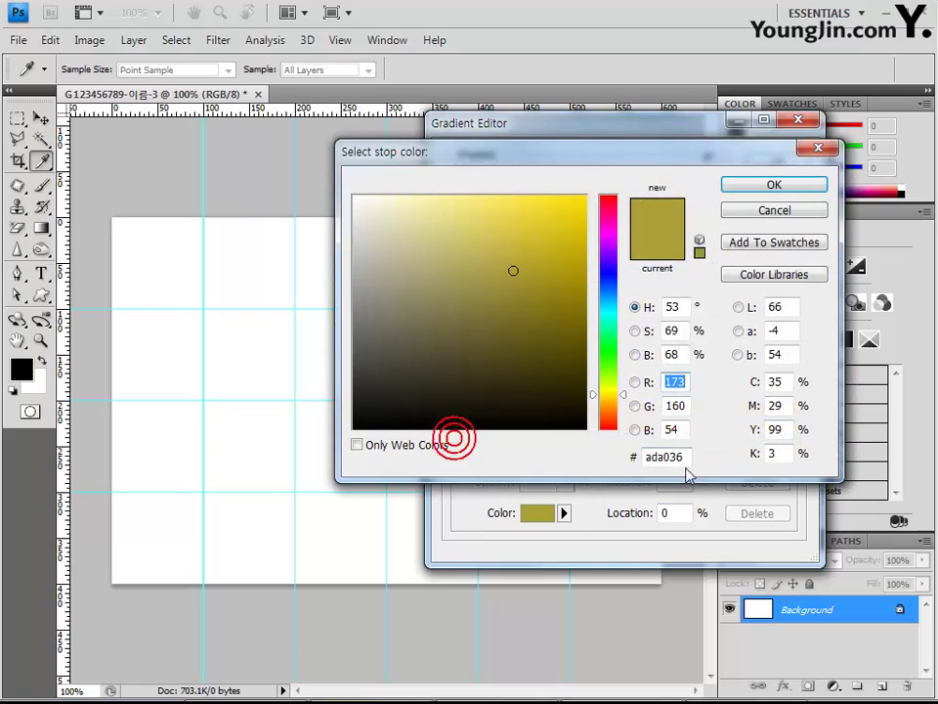
{"action": "left_click", "coordinate": [683, 457]}
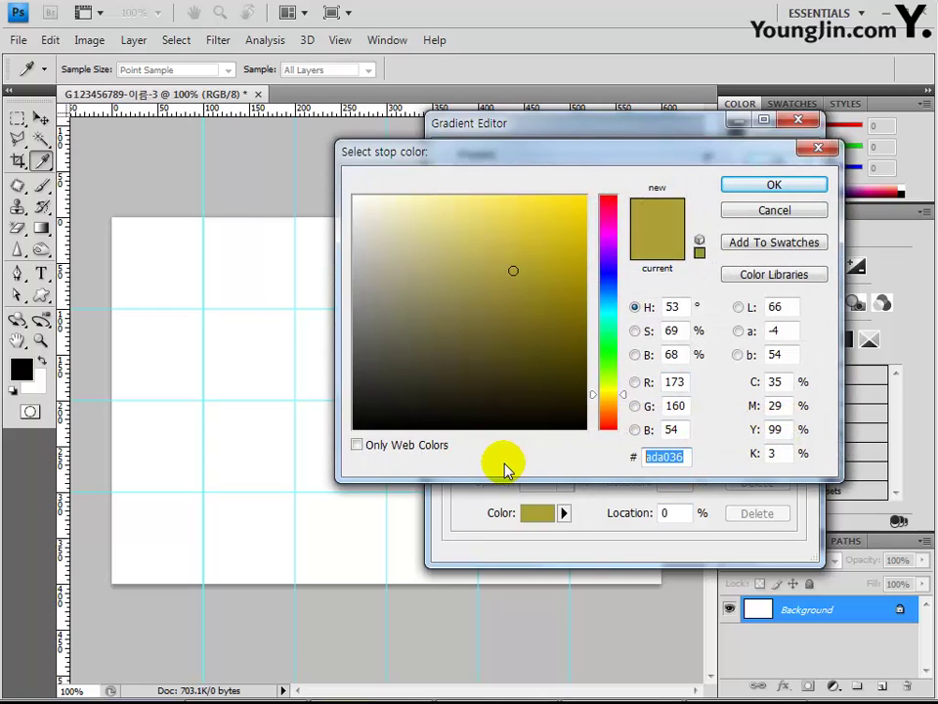
{"action": "type", "text": "ca"}
{"action": "key", "text": "BackSpace"}
{"action": "key", "text": "BackSpace"}
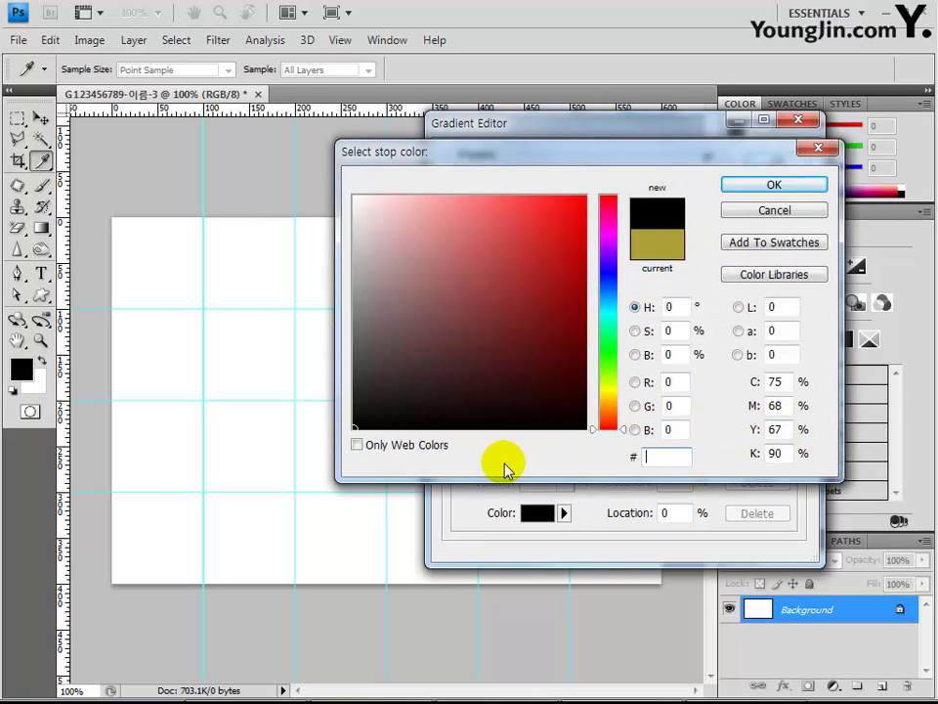
{"action": "type", "text": "cae"}
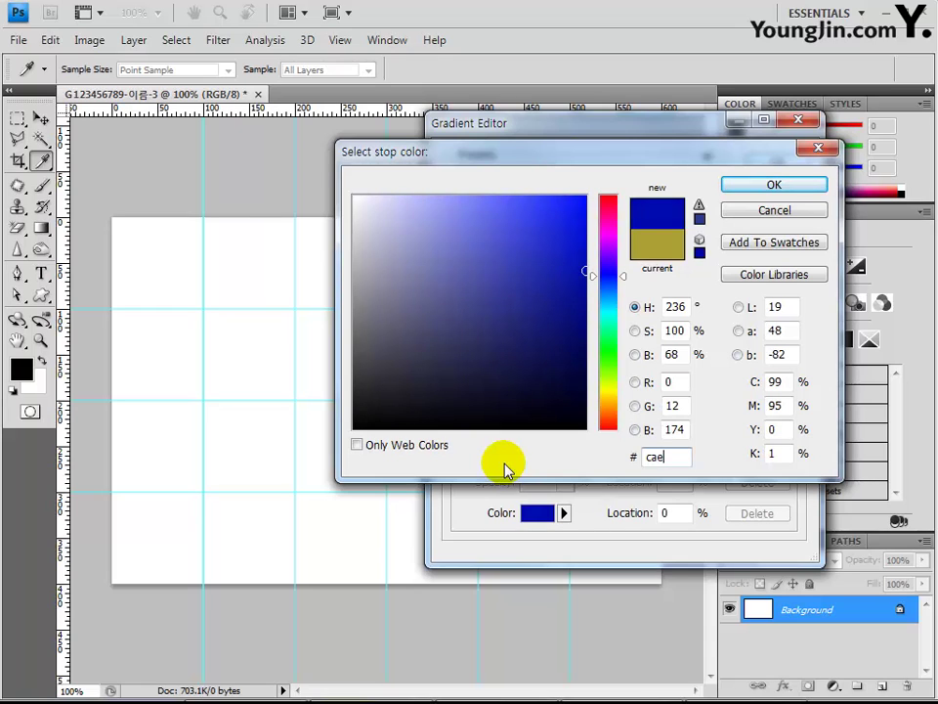
{"action": "type", "text": "3cc"}
{"action": "key", "text": "Return"}
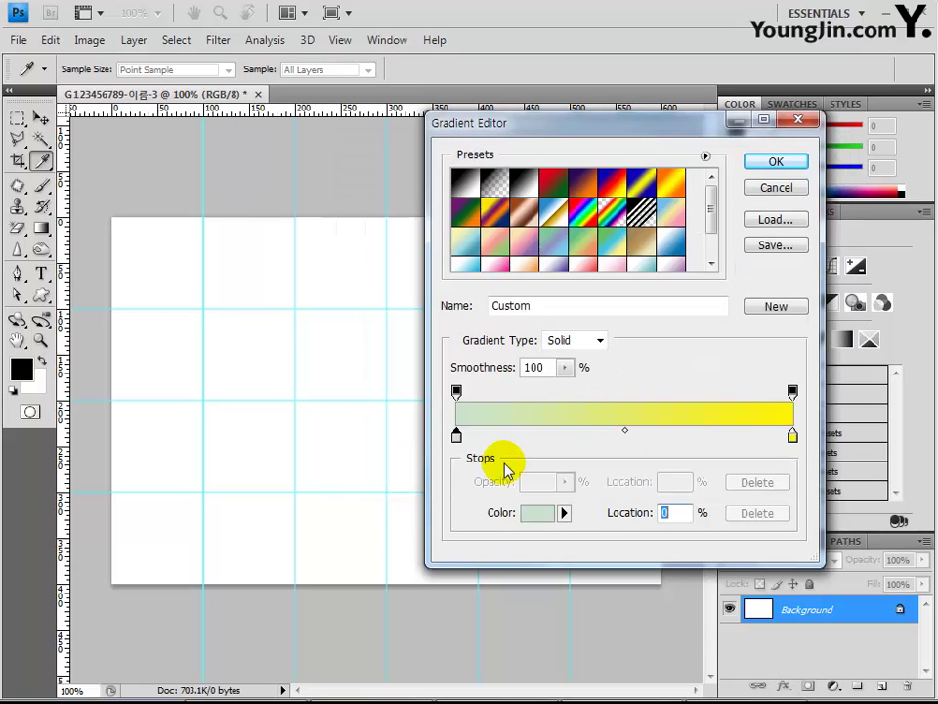
- Set the gradient's end colour stop to #4599b1 and fill the background with the linear gradient from bottom to top
{"action": "double_click", "coordinate": [793, 436]}
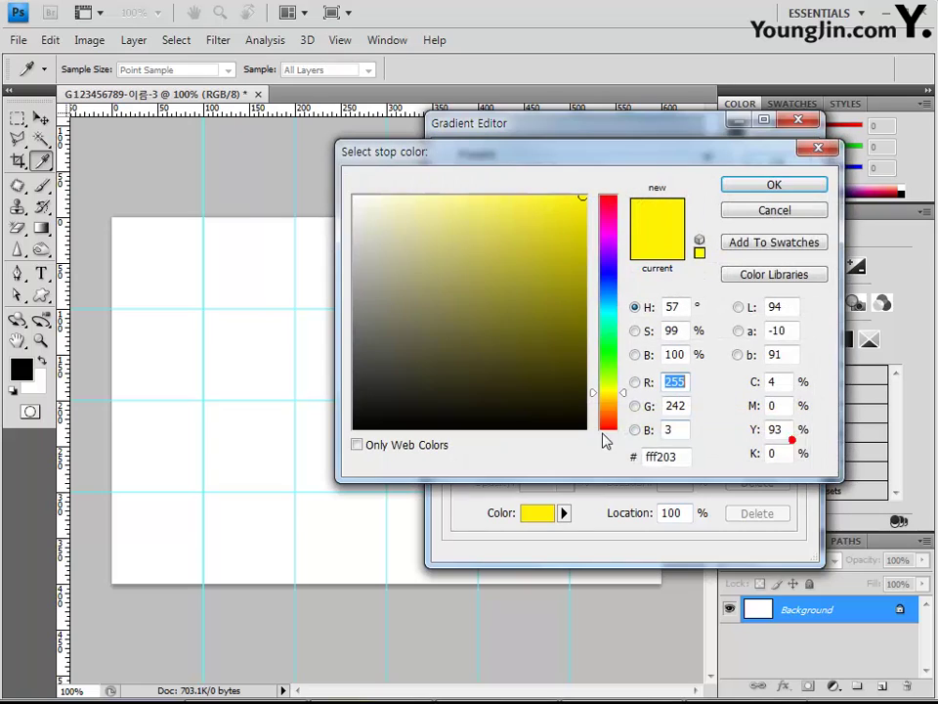
{"action": "left_click", "coordinate": [665, 456]}
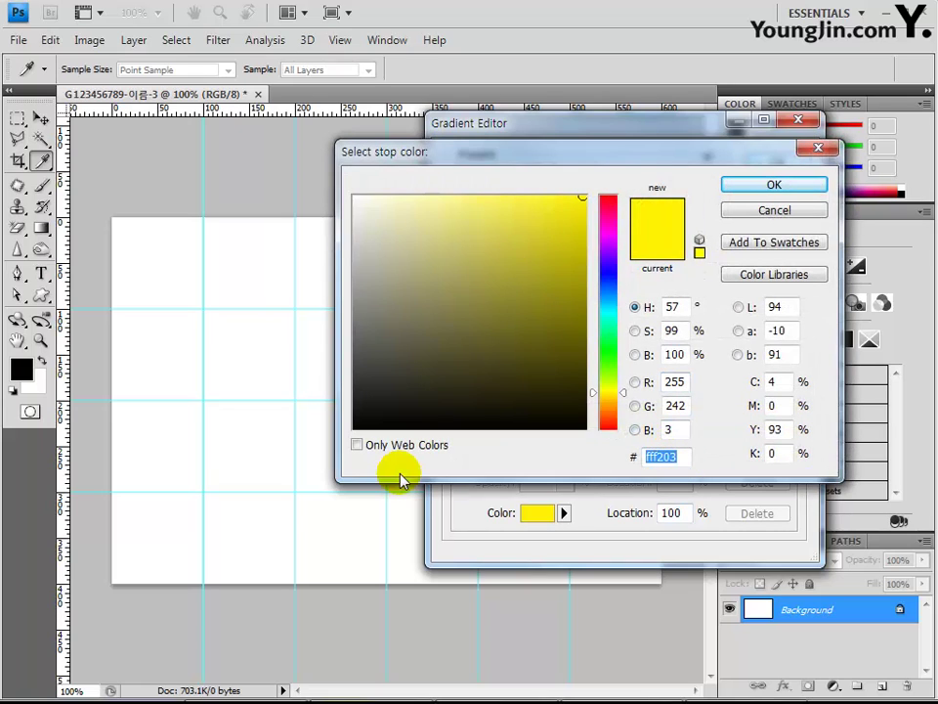
{"action": "type", "text": "4599"}
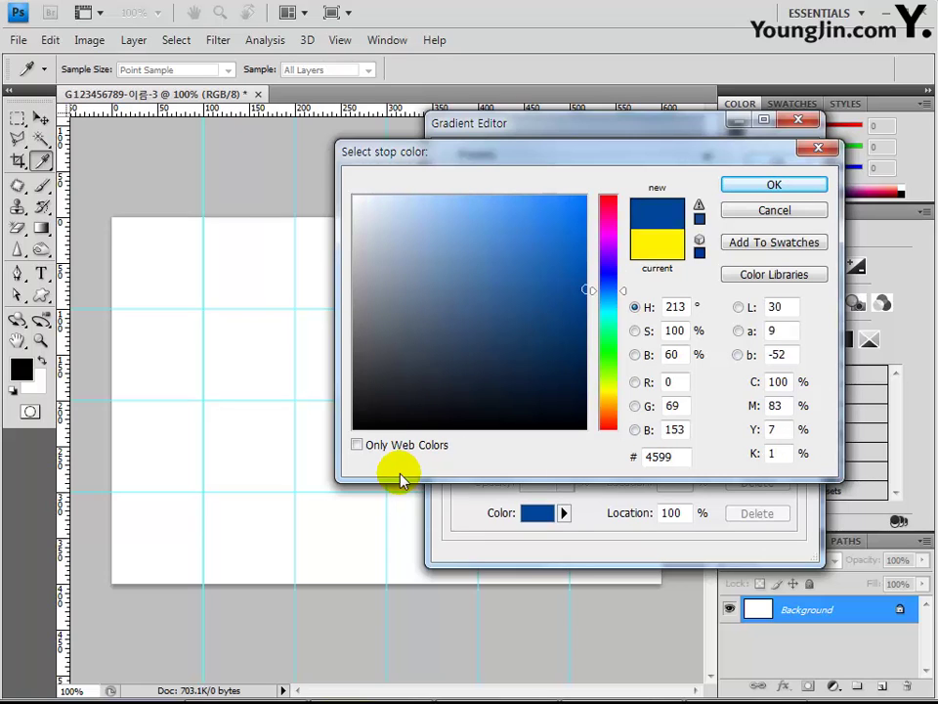
{"action": "type", "text": "b1"}
{"action": "key", "text": "Return"}
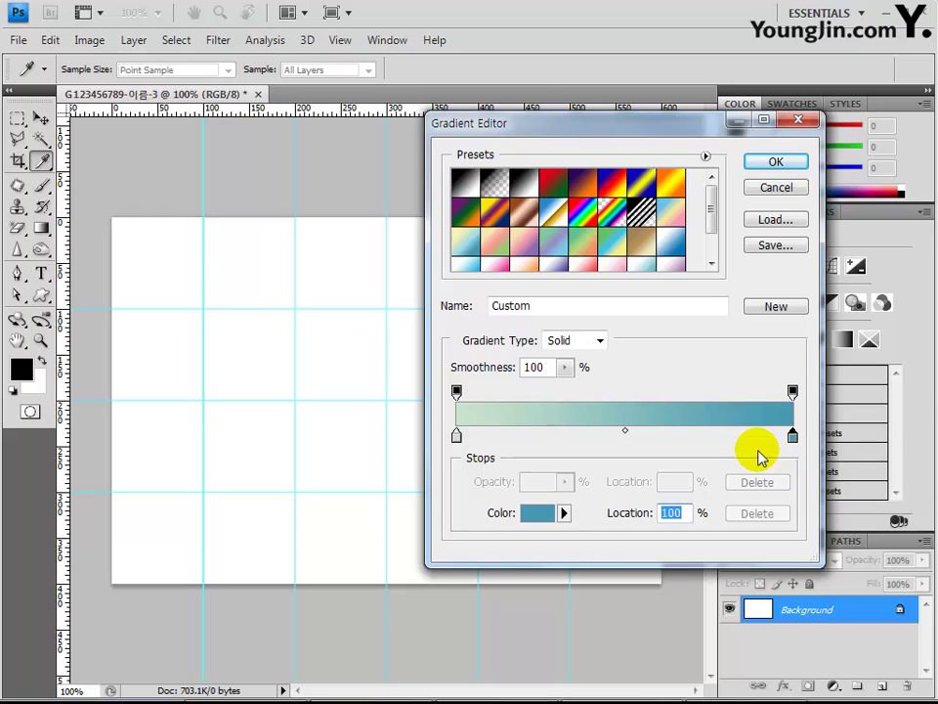
{"action": "key", "text": "Return"}
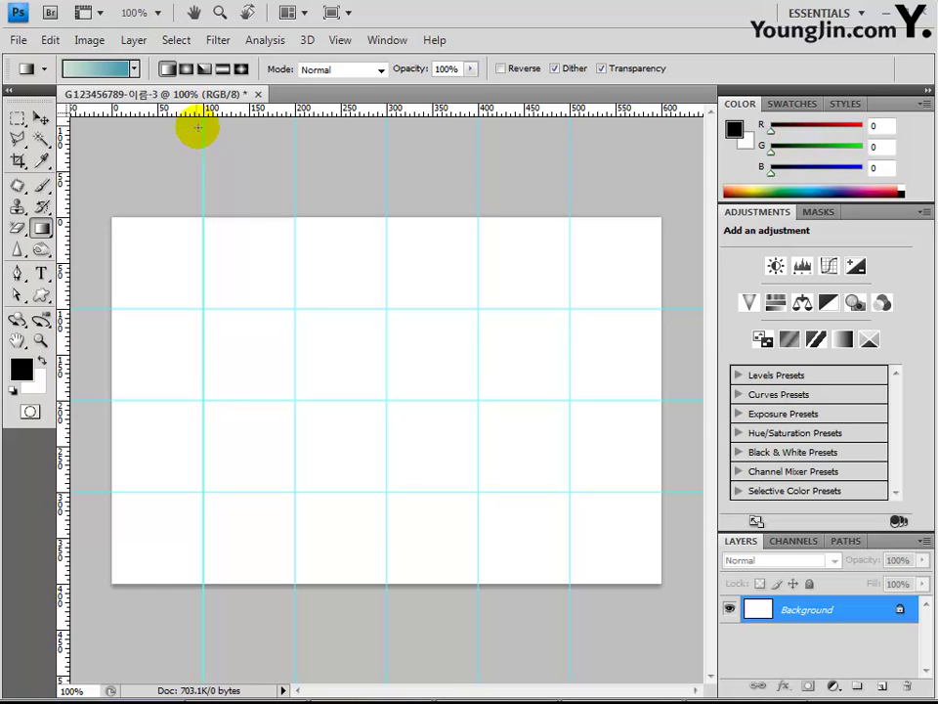
{"action": "left_click_drag", "start_coordinate": [387, 531], "coordinate": [391, 280]}
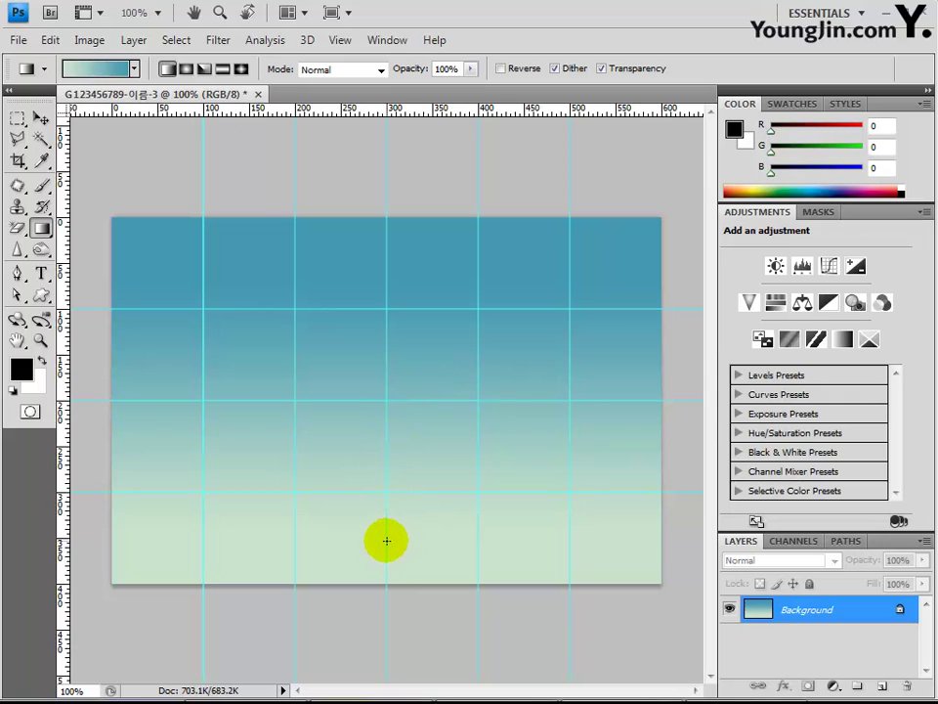
- Open the five images 1급-7.JPG, 1급-8.jpg, 1급-9.JPG, 1급-10.JPG and 1급-11.JPG from the Chapter04 folder
{"action": "left_click", "coordinate": [20, 41]}
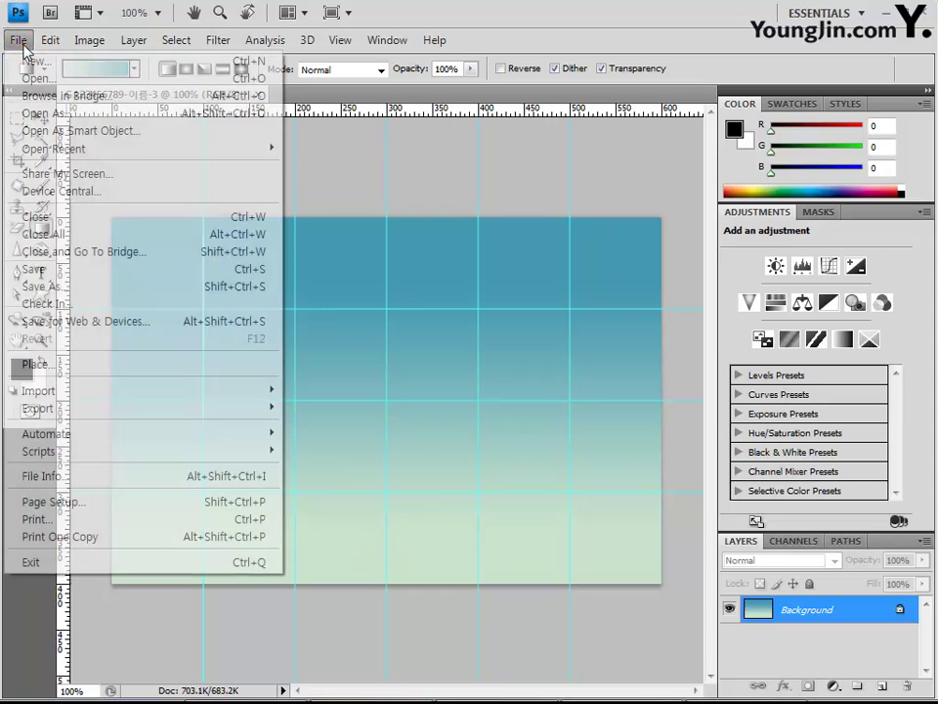
{"action": "left_click", "coordinate": [37, 81]}
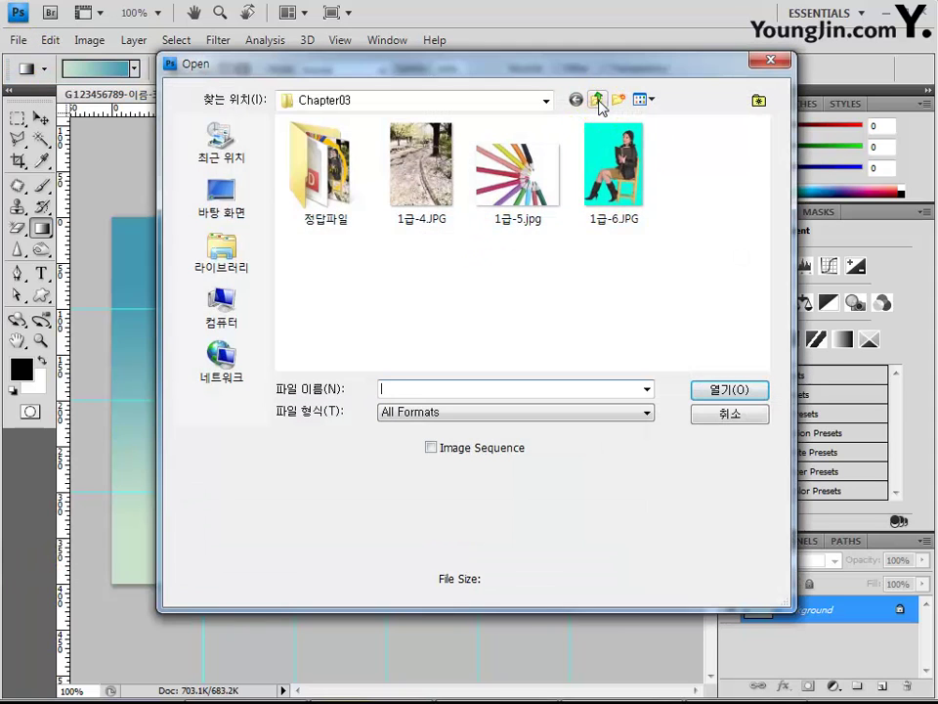
{"action": "left_click", "coordinate": [598, 101]}
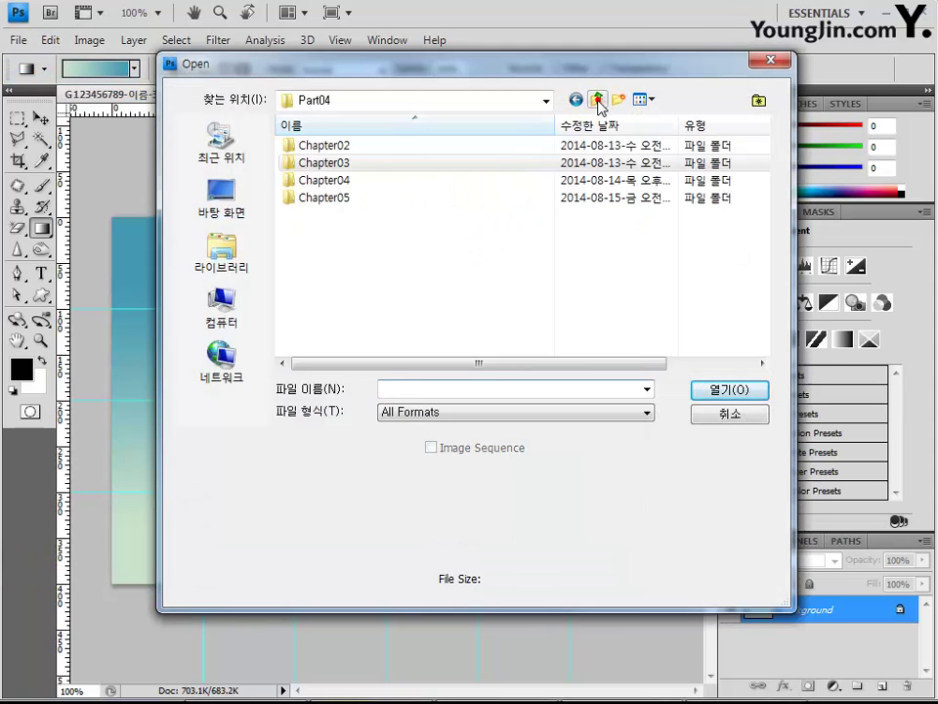
{"action": "double_click", "coordinate": [357, 183]}
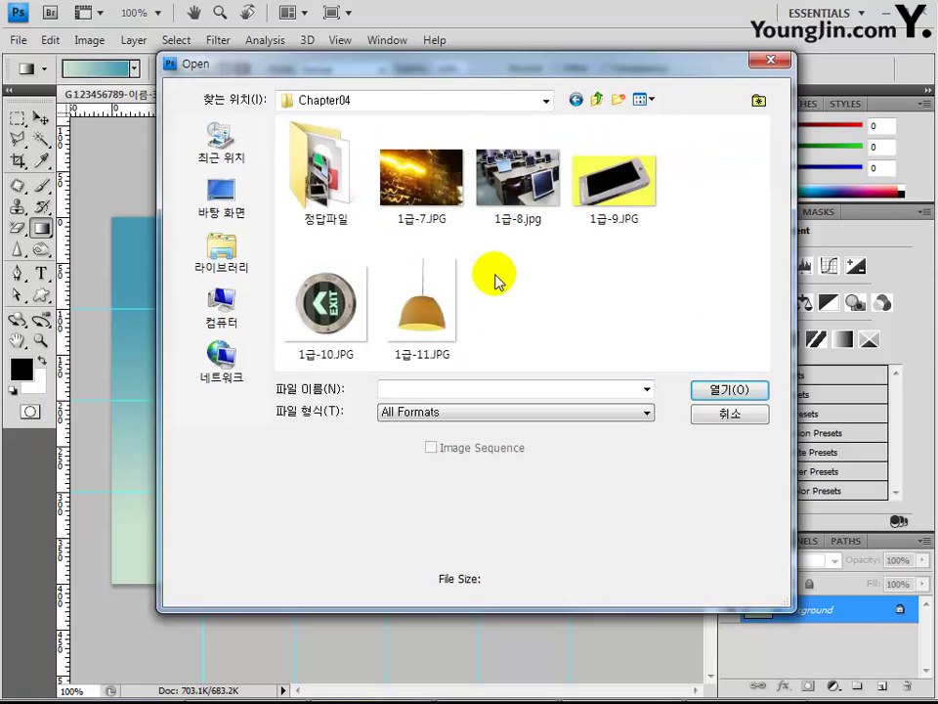
{"action": "left_click", "coordinate": [436, 194]}
{"action": "left_click", "coordinate": [421, 308], "text": "shift"}
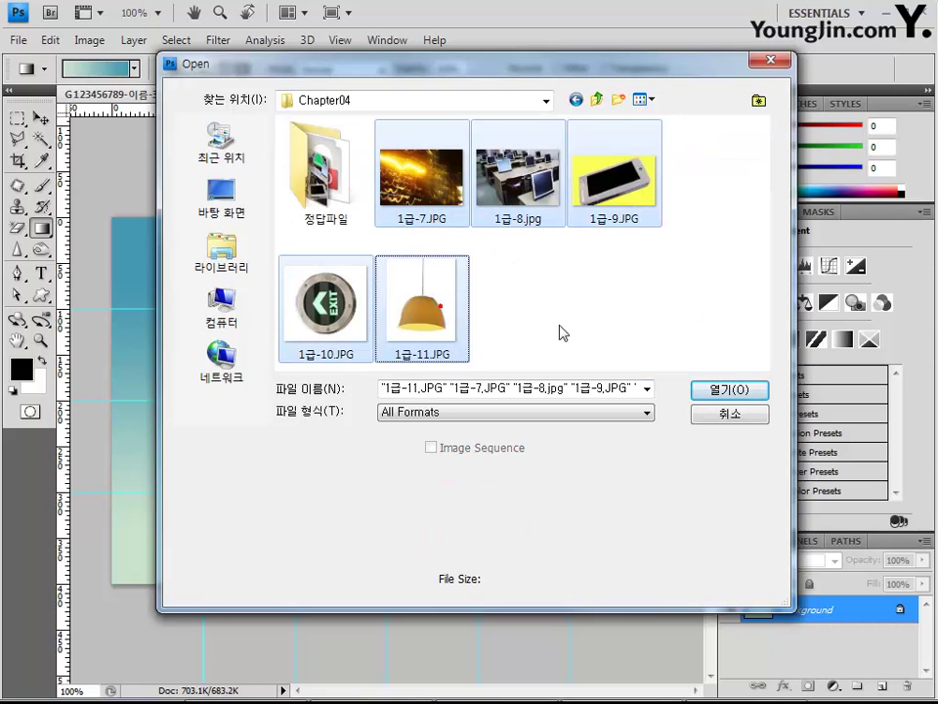
{"action": "left_click", "coordinate": [718, 393]}
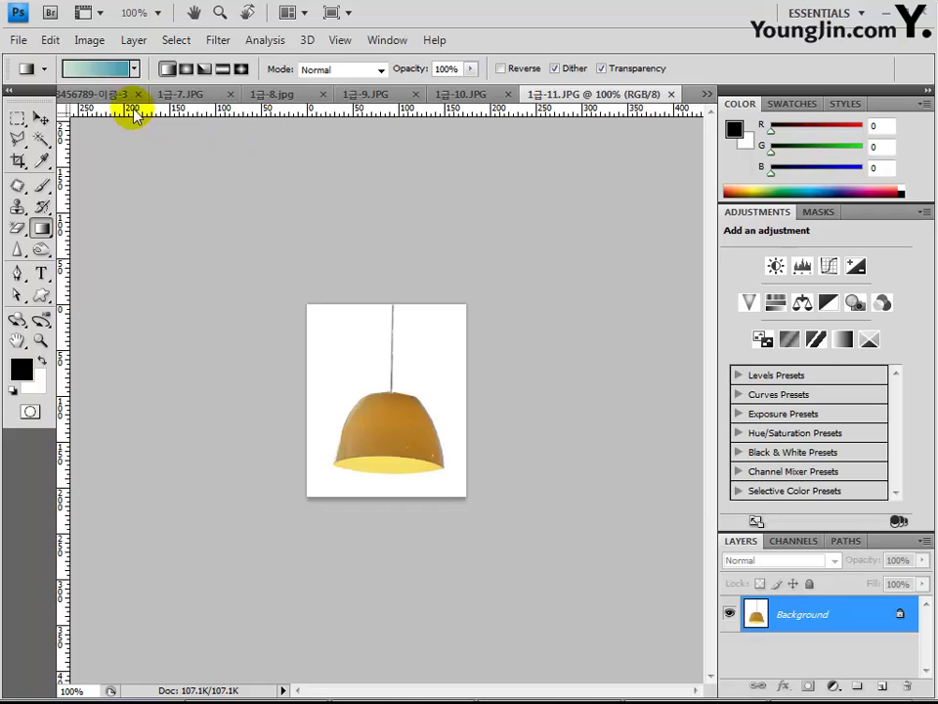
- Copy the whole 1급-7.JPG image into the composition as a new layer, aligned over the canvas
{"action": "key", "text": "ctrl+Tab"}
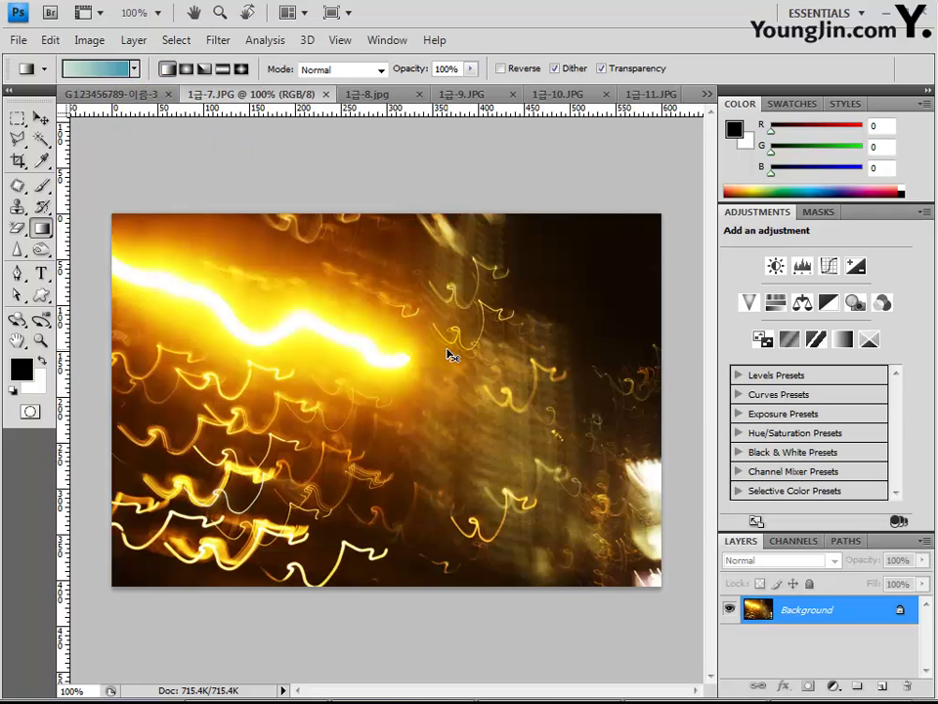
{"action": "key", "text": "ctrl+a"}
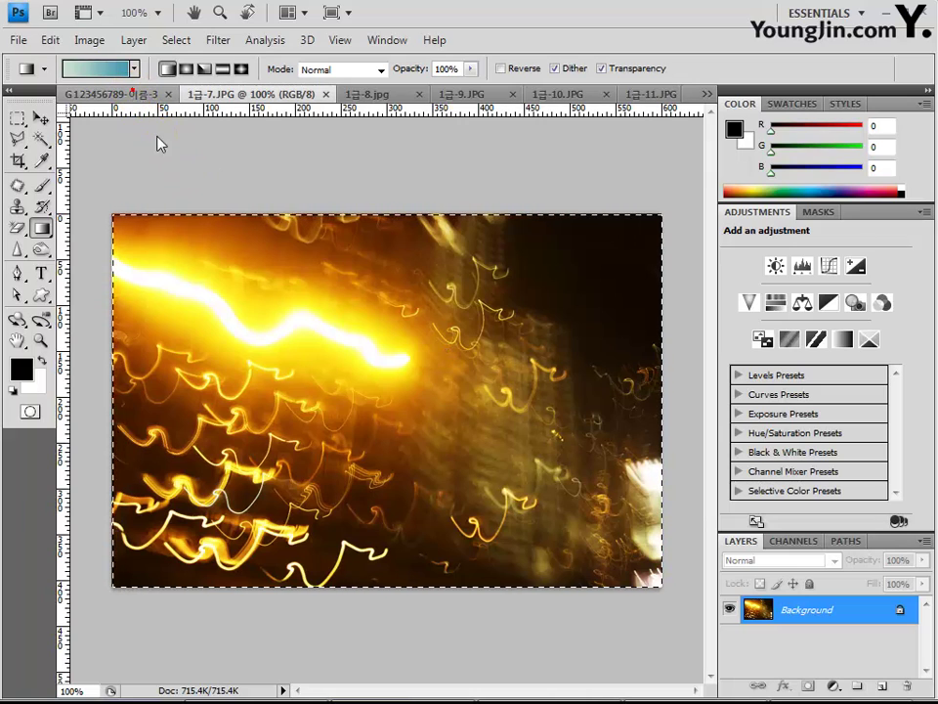
{"action": "left_click_drag", "start_coordinate": [161, 144], "coordinate": [309, 364]}
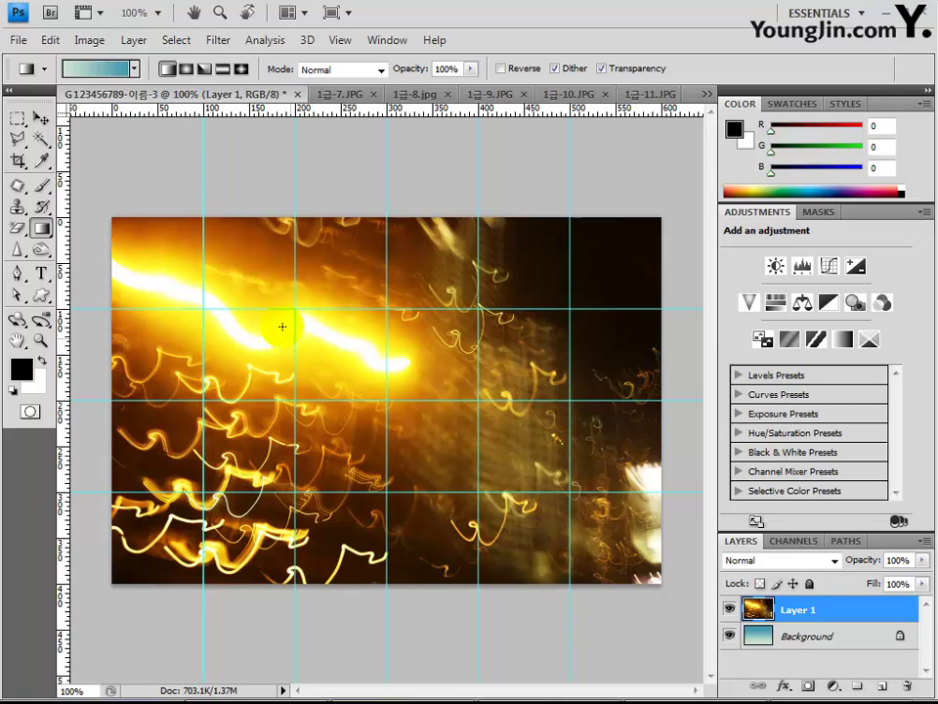
- Apply the Dry Brush filter to Layer 1 with brush size 2, brush detail 8 and texture 1
{"action": "left_click", "coordinate": [226, 42]}
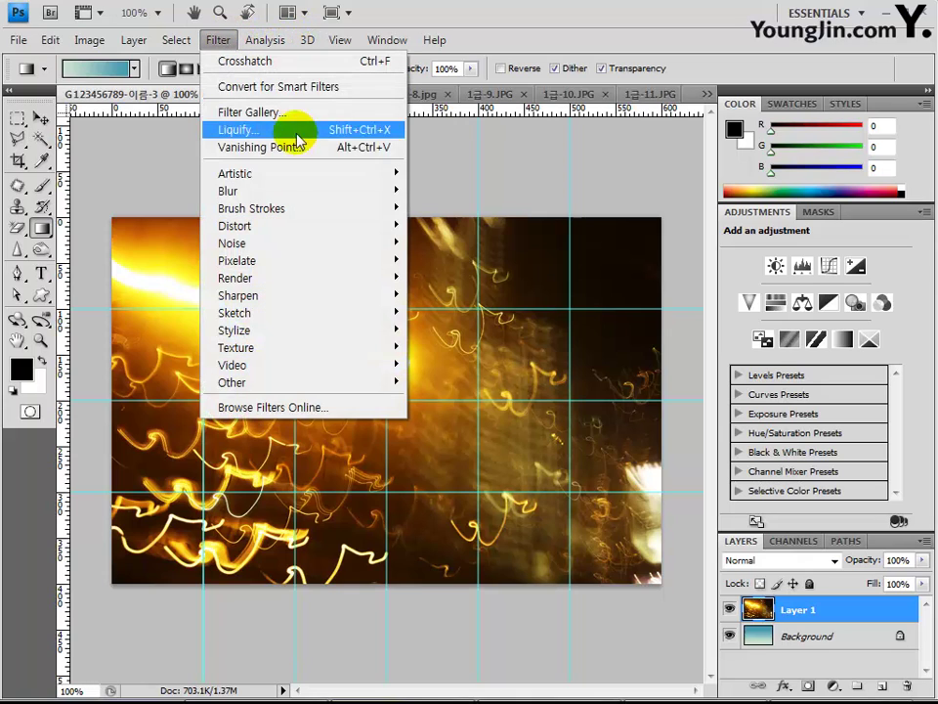
{"action": "mouse_move", "coordinate": [294, 180]}
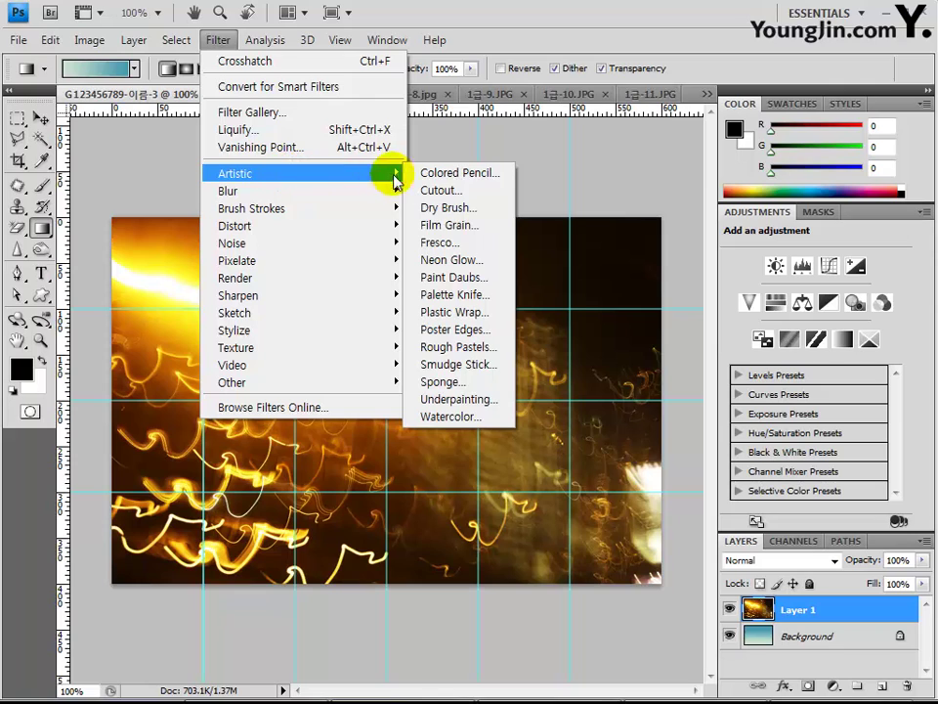
{"action": "left_click", "coordinate": [450, 208]}
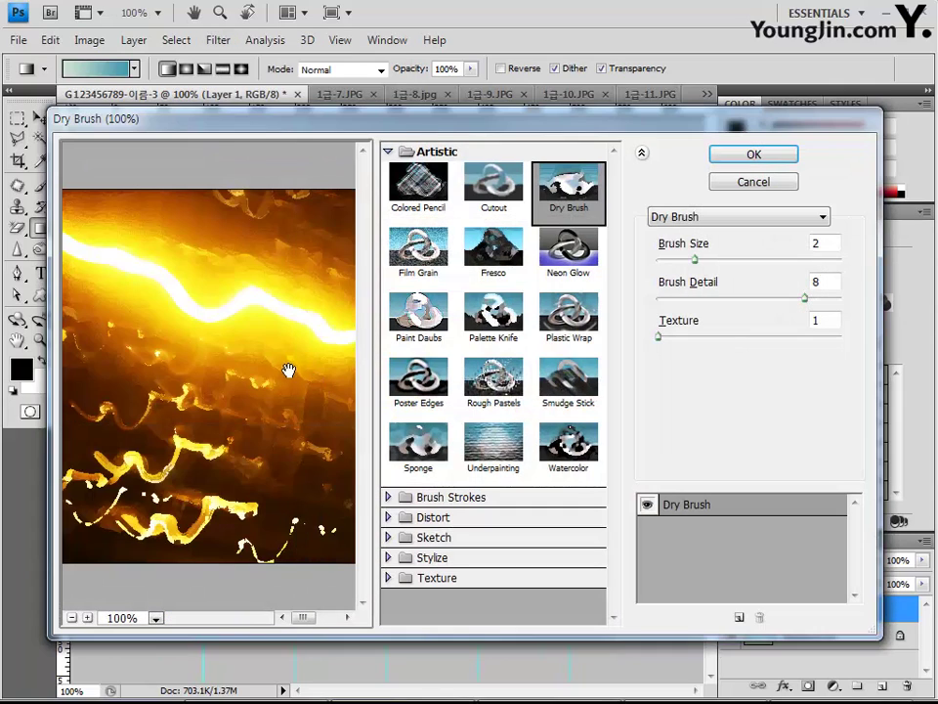
{"action": "left_click_drag", "start_coordinate": [289, 372], "coordinate": [138, 367]}
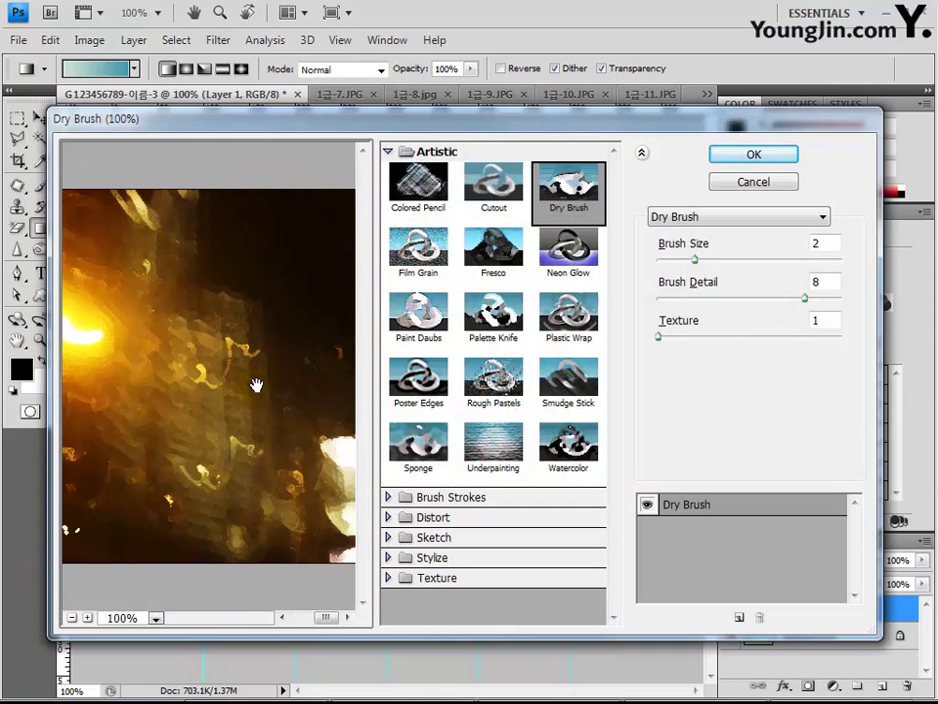
{"action": "key", "text": "Return"}
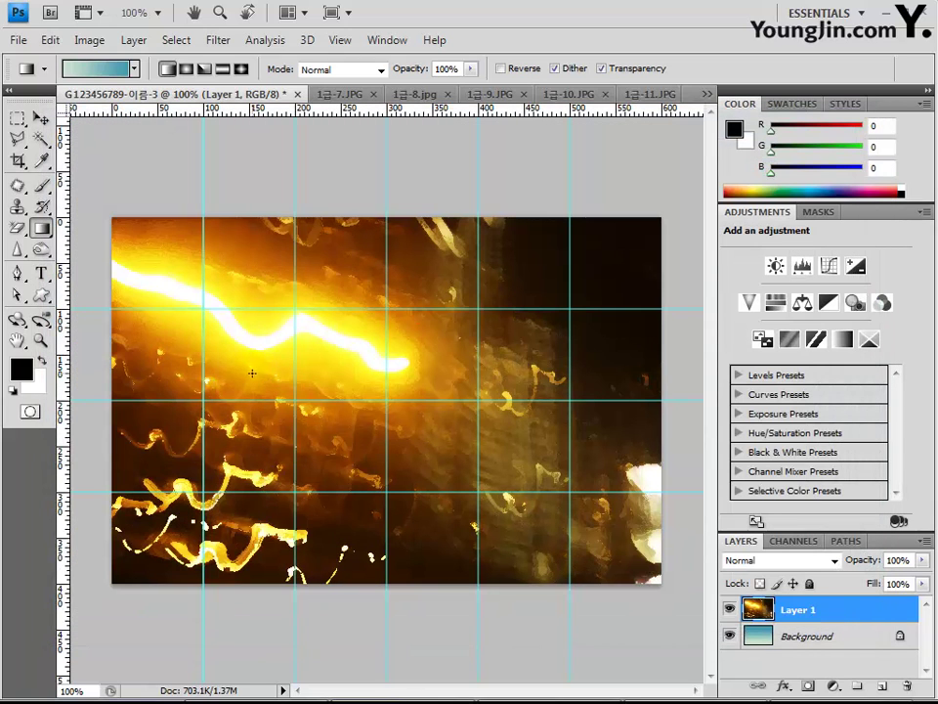
- Copy the whole 1급-8.jpg classroom image into the composition as a new layer above Layer 1
{"action": "left_click", "coordinate": [419, 98]}
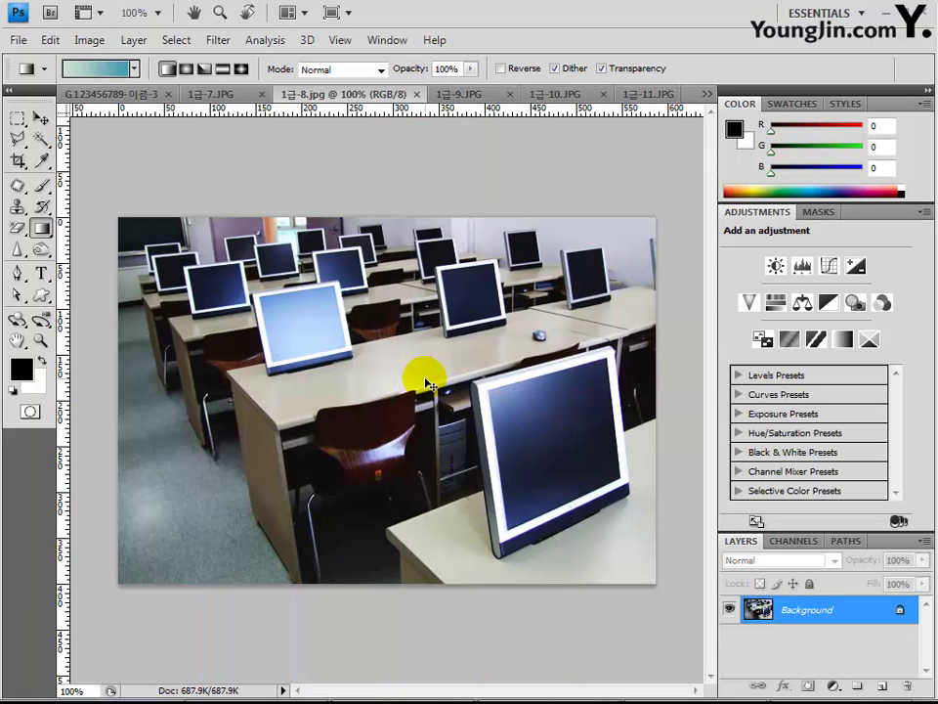
{"action": "key", "text": "ctrl+a"}
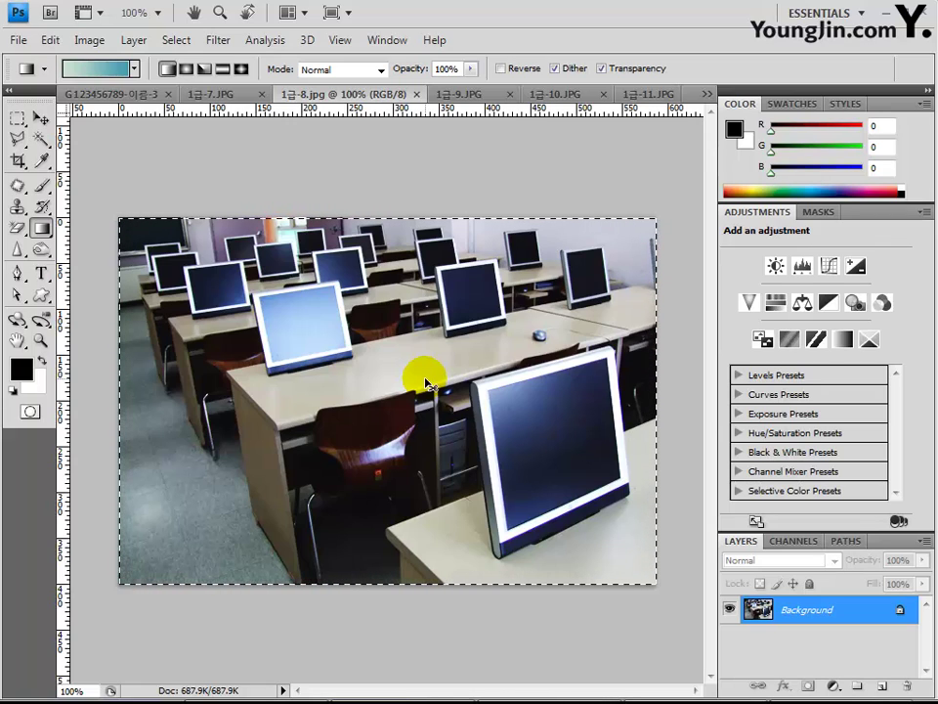
{"action": "left_click", "coordinate": [142, 94]}
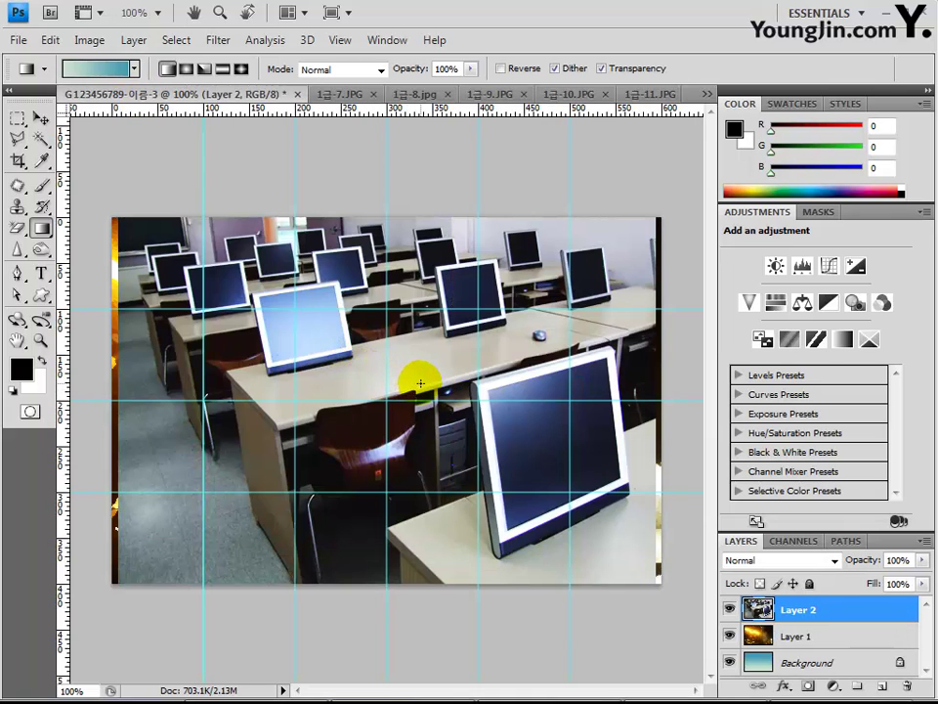
- Flip the classroom layer horizontally and move it sideways until its left edge sits on the 200 px vertical guide
{"action": "key", "text": "ctrl+t"}
{"action": "right_click", "coordinate": [412, 387]}
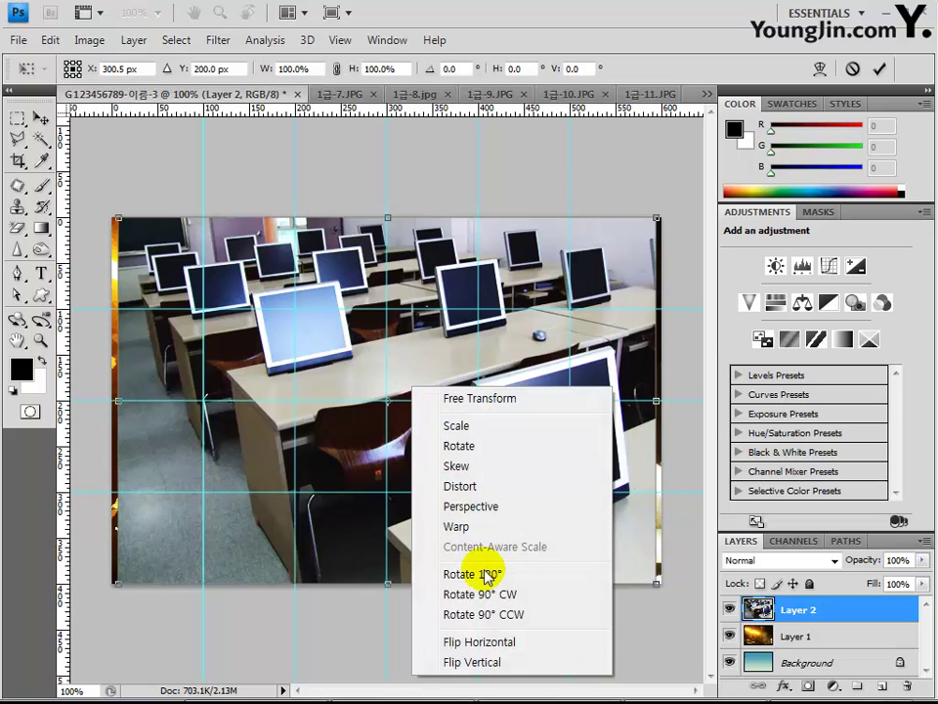
{"action": "left_click", "coordinate": [464, 642]}
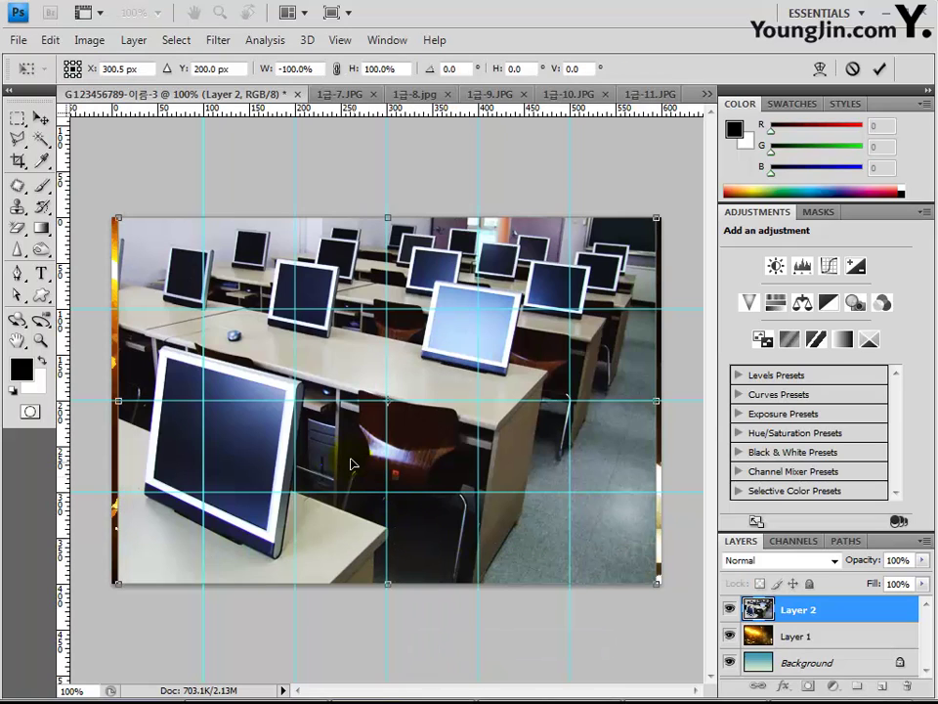
{"action": "left_click_drag", "start_coordinate": [324, 458], "coordinate": [499, 461]}
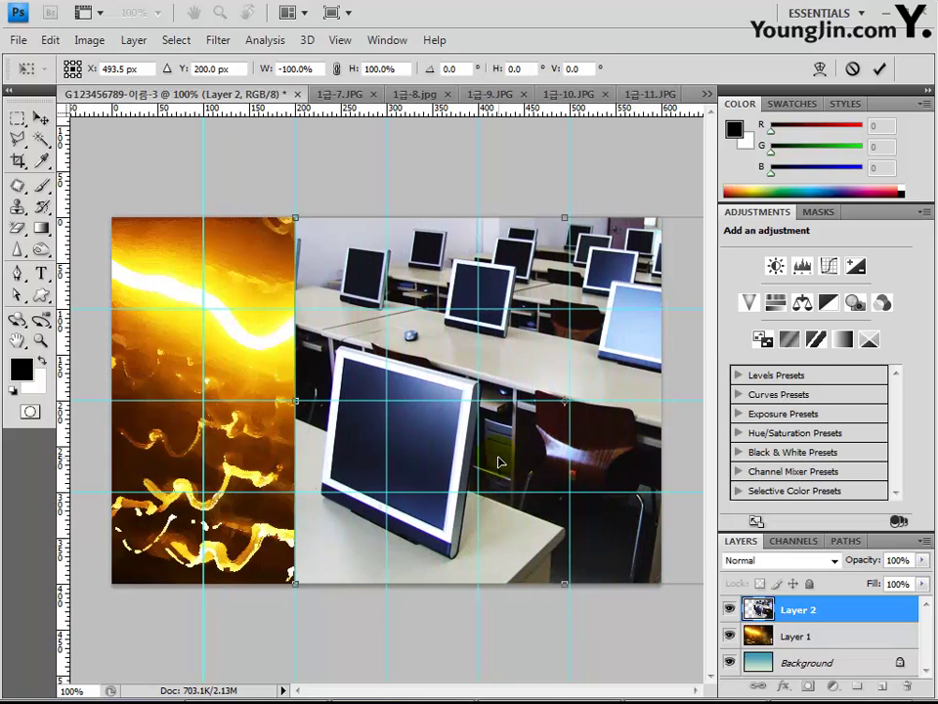
{"action": "left_click", "coordinate": [450, 460]}
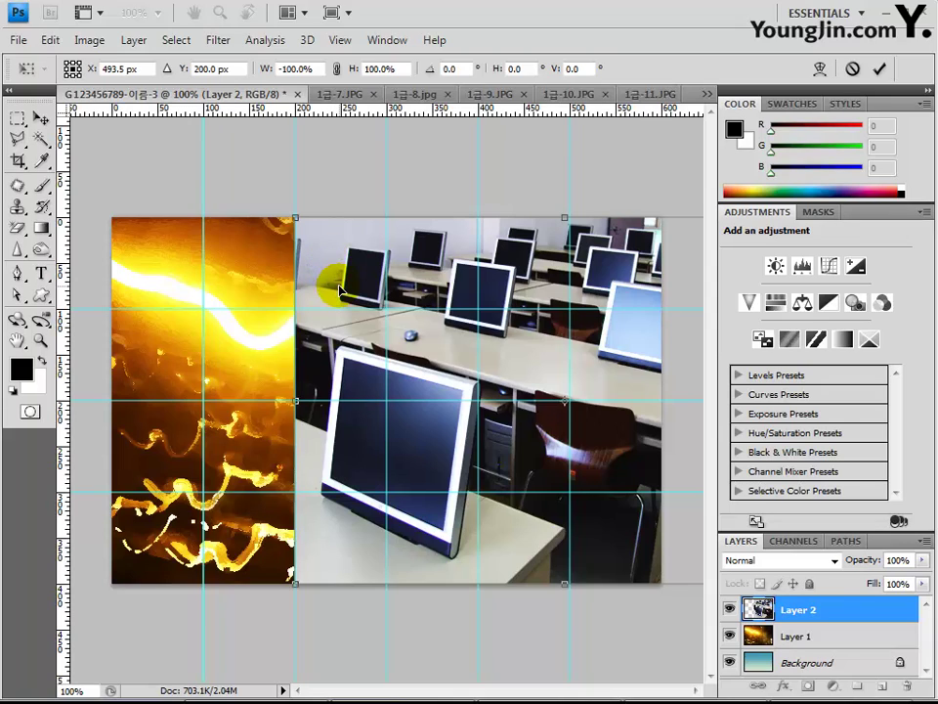
{"action": "key", "text": "Return"}
- Add a layer mask to Layer 2 and choose the Foreground to Background gradient, from white to black, for the Gradient tool
{"action": "key", "text": "g"}
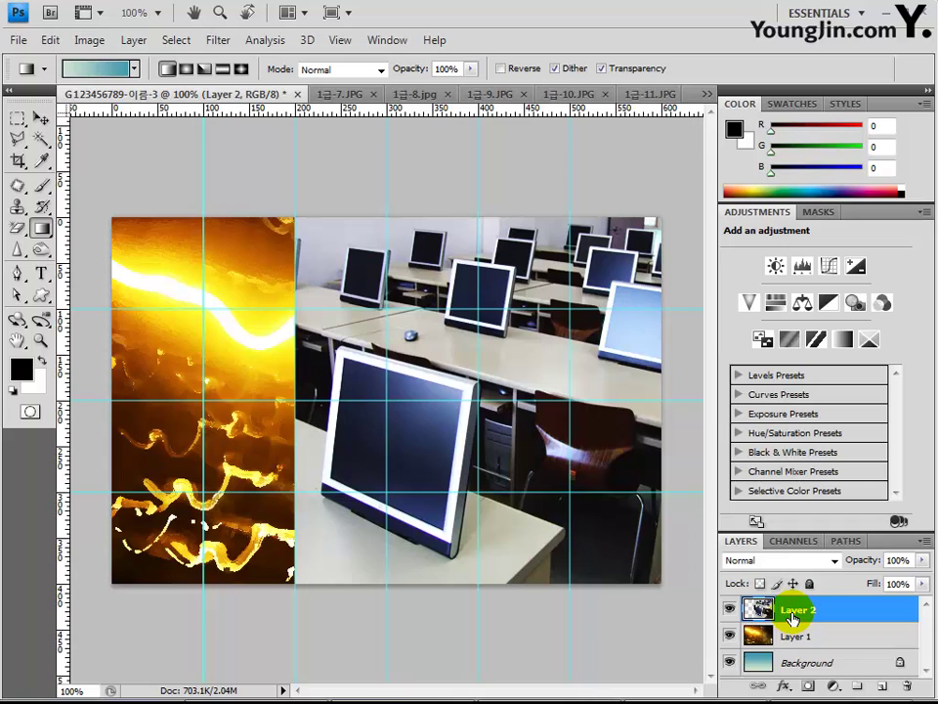
{"action": "left_click", "coordinate": [807, 687]}
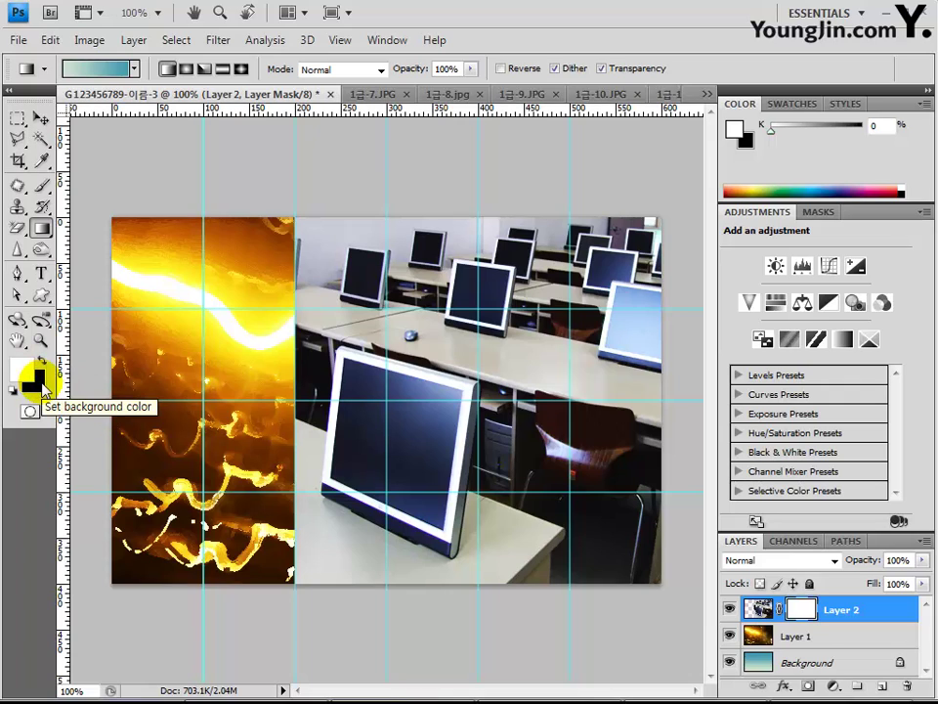
{"action": "left_click", "coordinate": [134, 69]}
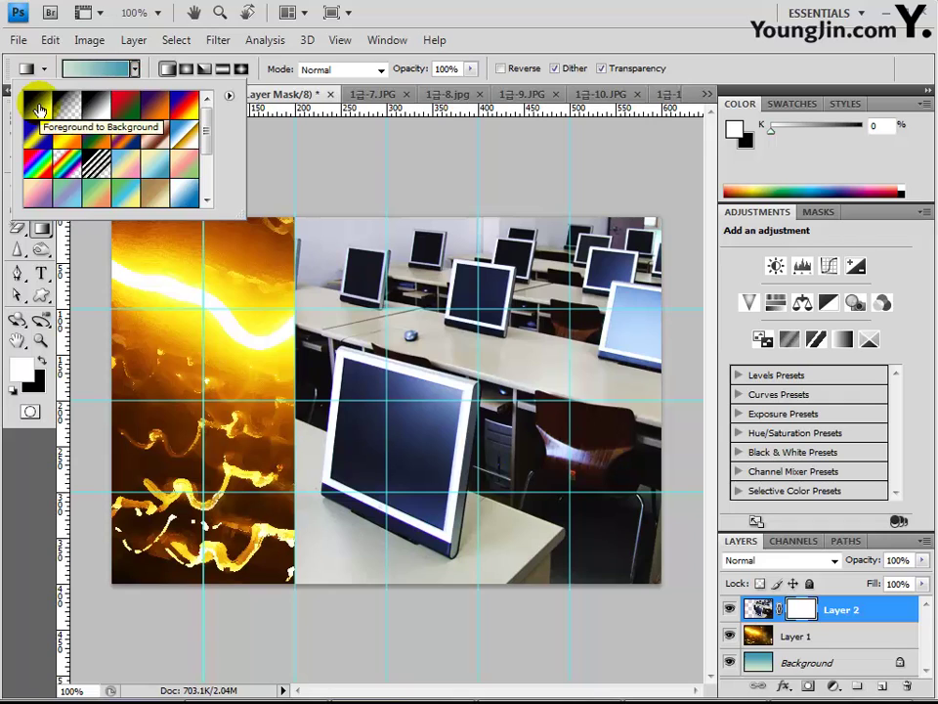
{"action": "double_click", "coordinate": [39, 109]}
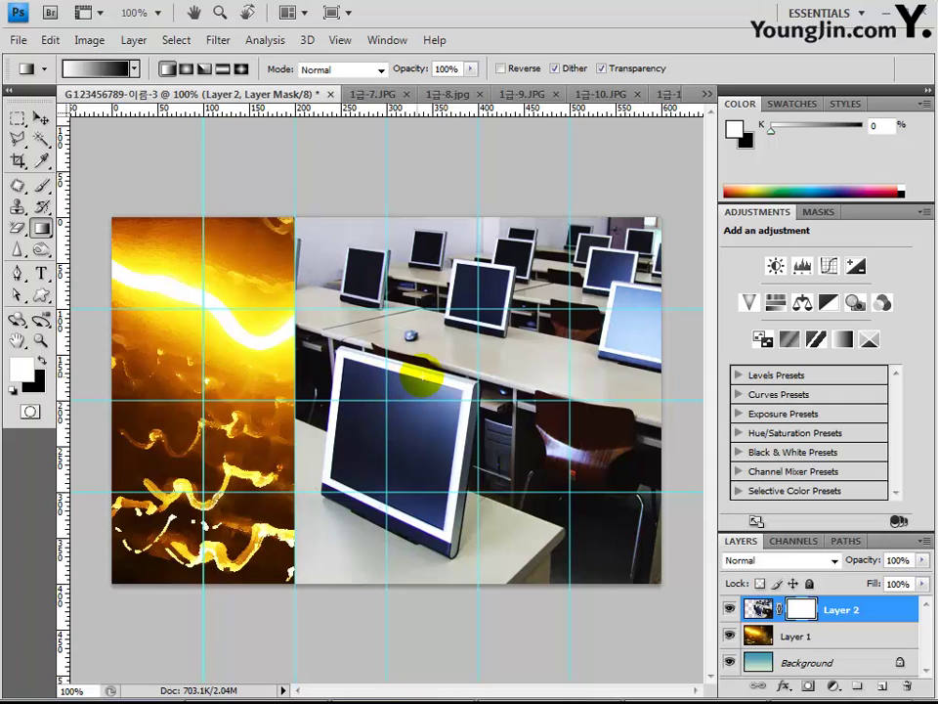
- Draw a right-to-left linear gradient on Layer 2's mask, redrawing it until the classroom fades into the light trails near the canvas centre
{"action": "left_click_drag", "start_coordinate": [440, 372], "coordinate": [196, 348]}
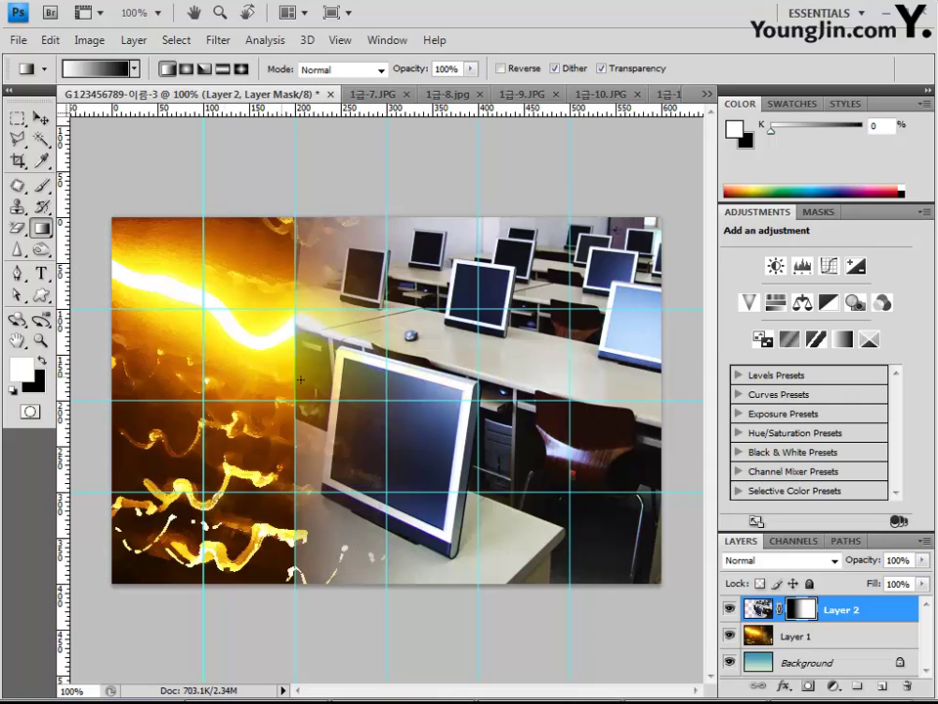
{"action": "key", "text": "ctrl+z"}
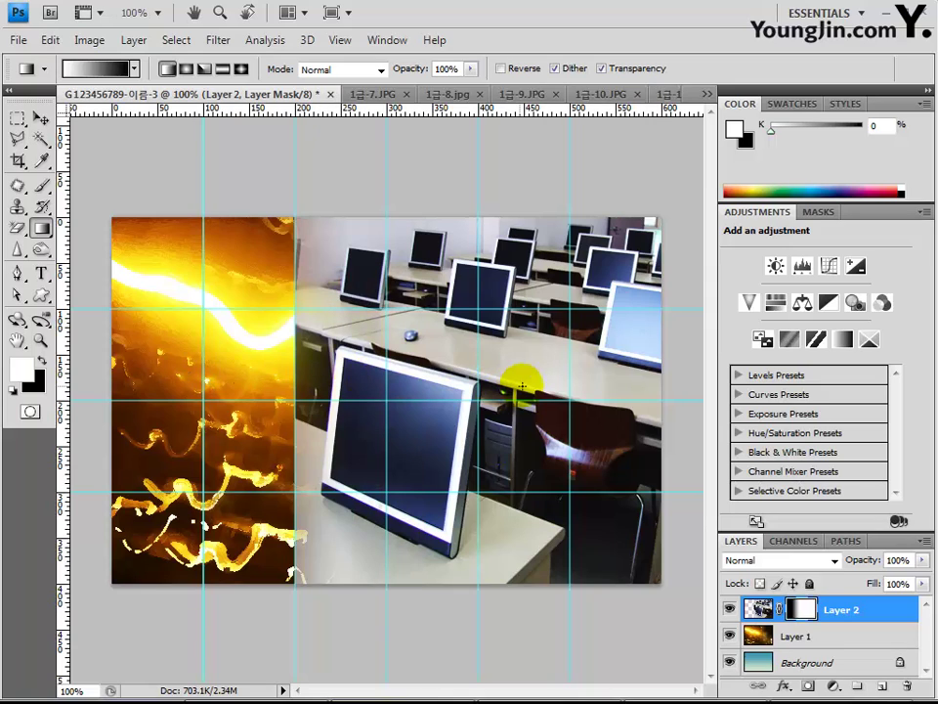
{"action": "left_click_drag", "start_coordinate": [552, 382], "coordinate": [109, 381]}
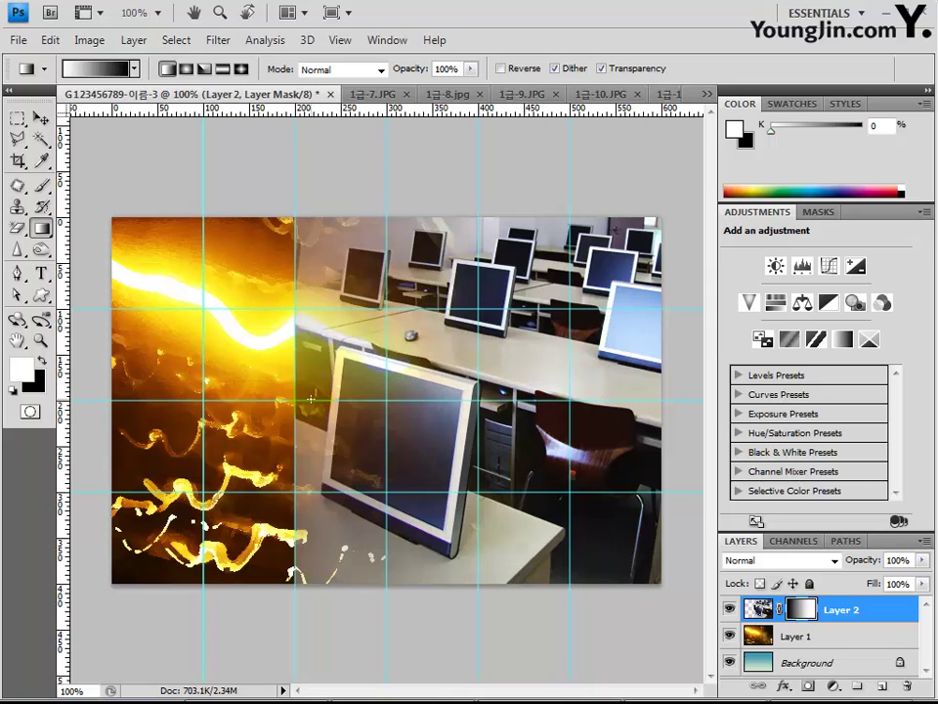
{"action": "mouse_move", "coordinate": [478, 381]}
{"action": "left_mouse_down"}
{"action": "mouse_move", "coordinate": [157, 389]}
{"action": "mouse_move", "coordinate": [200, 390]}
{"action": "left_mouse_up"}
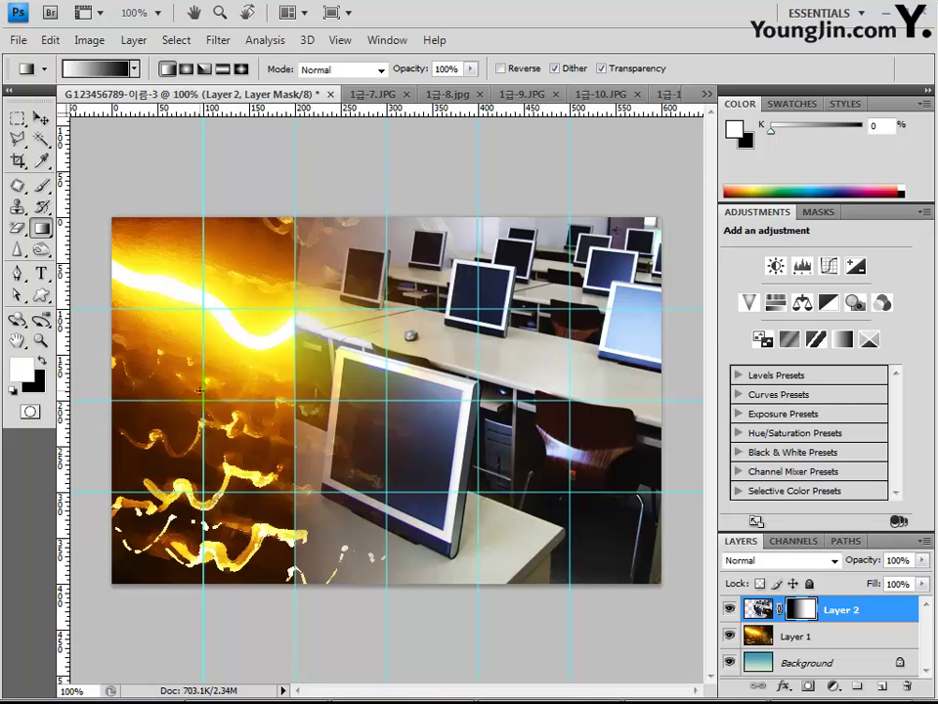
{"action": "left_click_drag", "start_coordinate": [304, 505], "coordinate": [305, 507]}
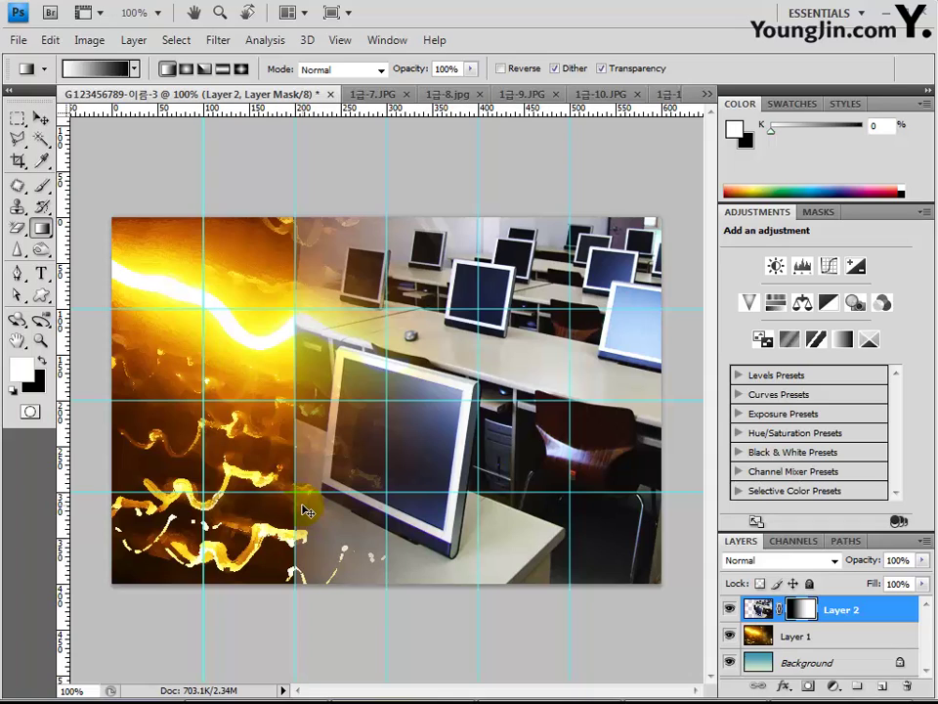
{"action": "left_click_drag", "start_coordinate": [305, 510], "coordinate": [305, 510]}
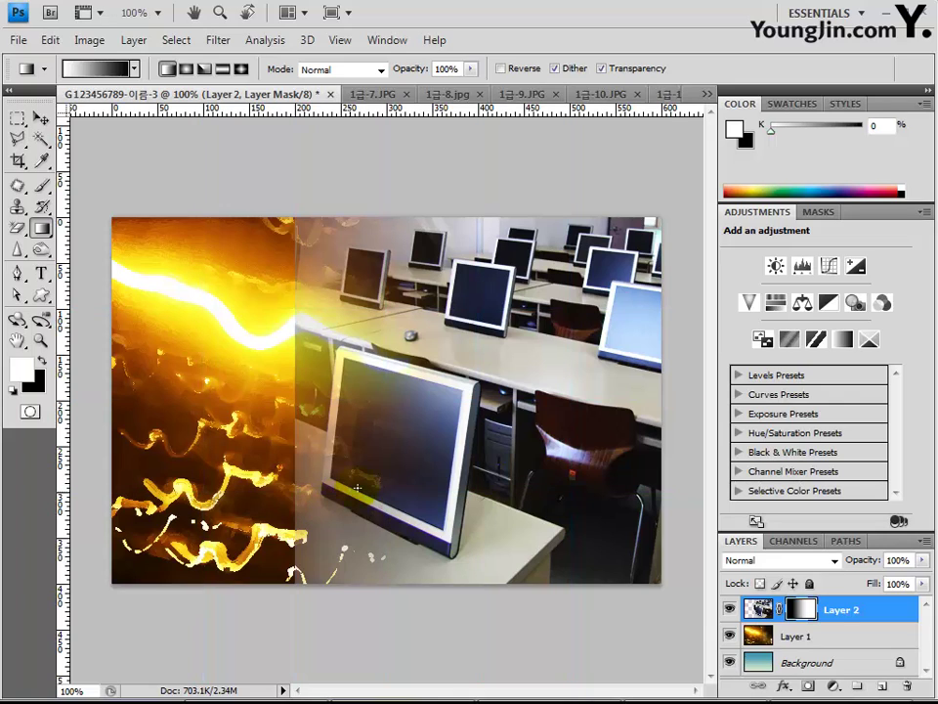
{"action": "mouse_move", "coordinate": [387, 408]}
{"action": "left_mouse_down"}
{"action": "mouse_move", "coordinate": [424, 391]}
{"action": "mouse_move", "coordinate": [225, 392]}
{"action": "mouse_move", "coordinate": [282, 399]}
{"action": "left_mouse_up"}
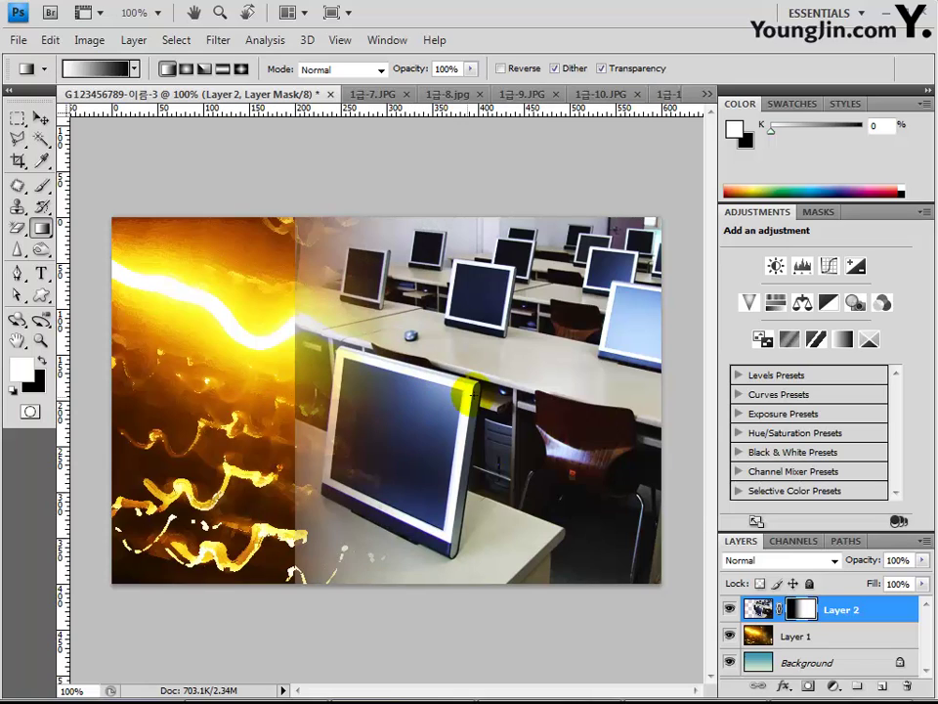
{"action": "left_click_drag", "start_coordinate": [400, 396], "coordinate": [260, 409]}
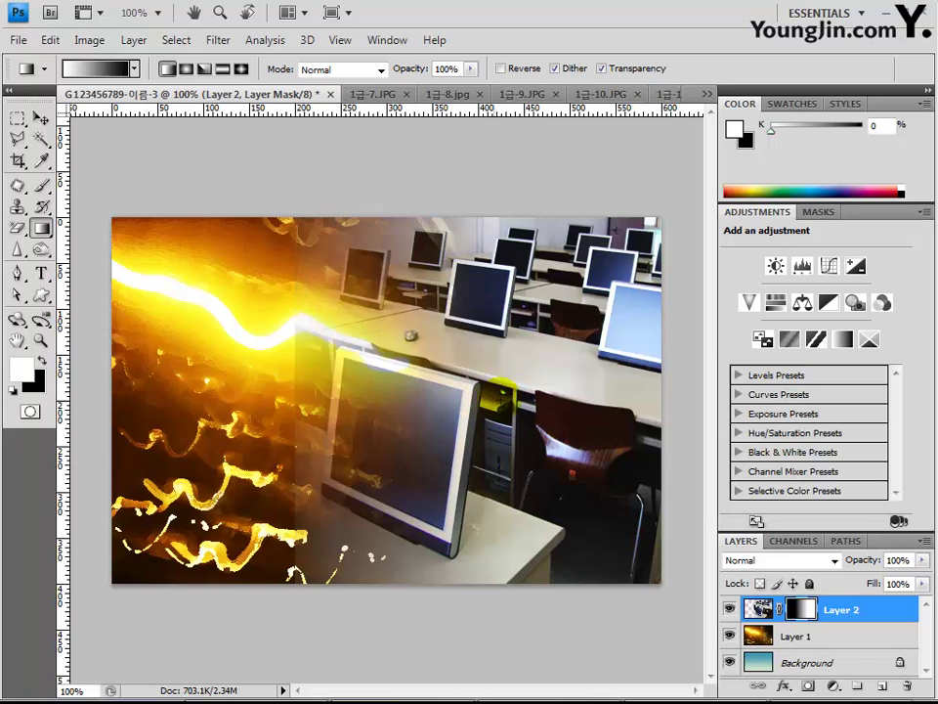
{"action": "left_click_drag", "start_coordinate": [360, 413], "coordinate": [359, 412]}
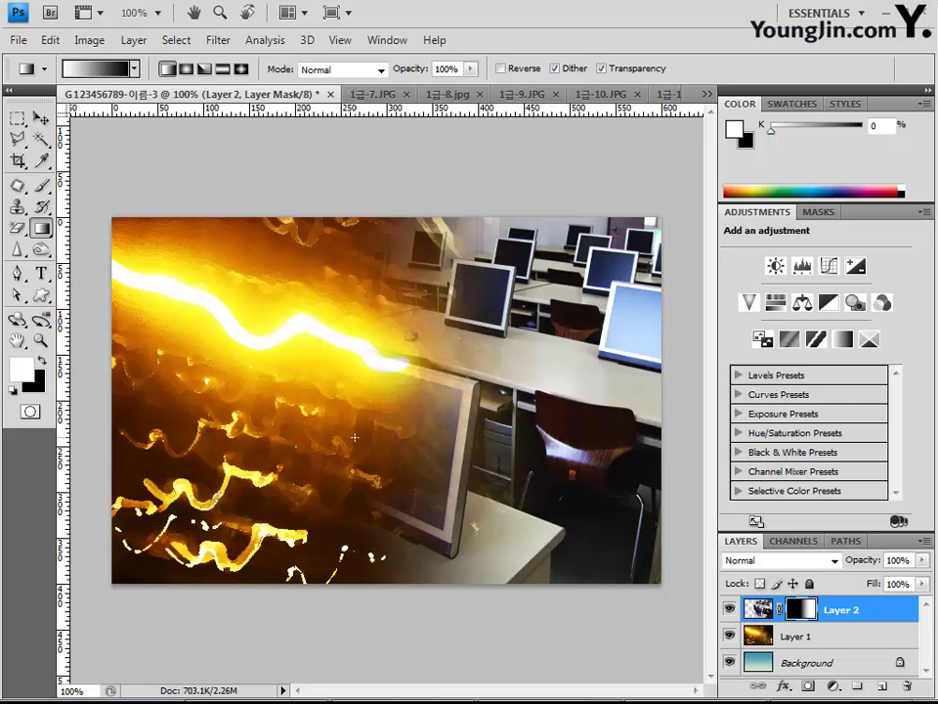
{"action": "key", "text": "ctrl+apostrophe"}
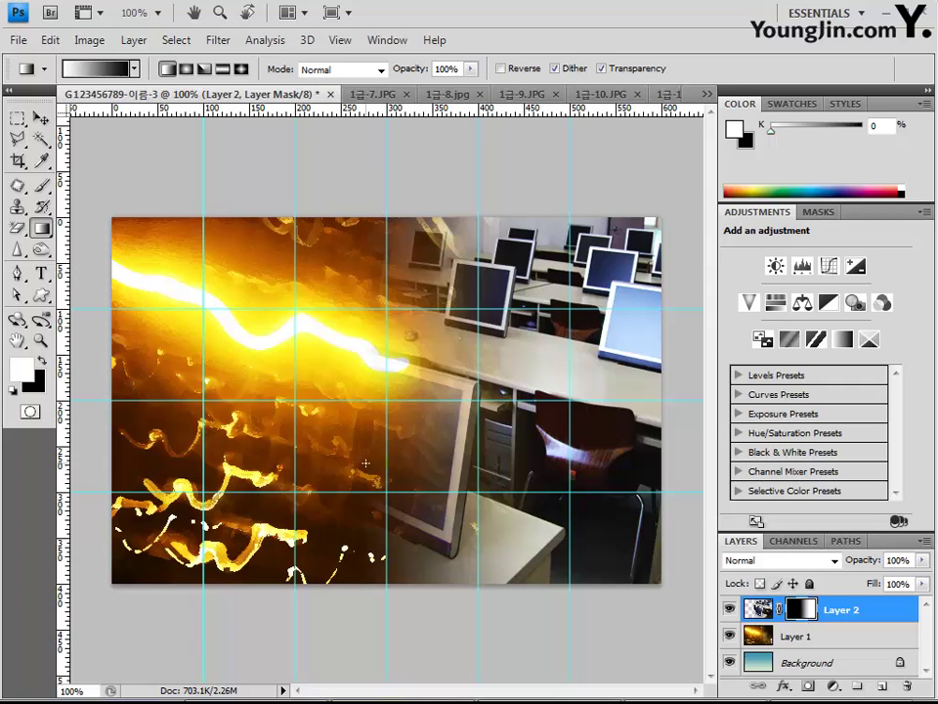
- Select the white device in 1급-9.JPG by inverting a Magic Wand selection of the yellow background, and paste it into the composition
{"action": "left_click", "coordinate": [518, 95]}
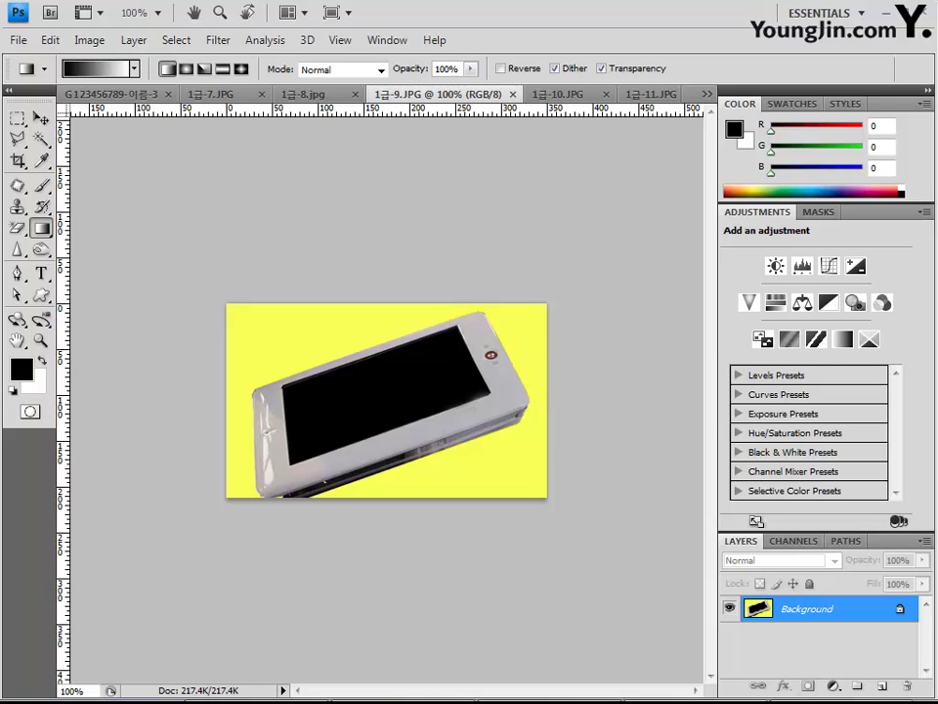
{"action": "left_click", "coordinate": [40, 139]}
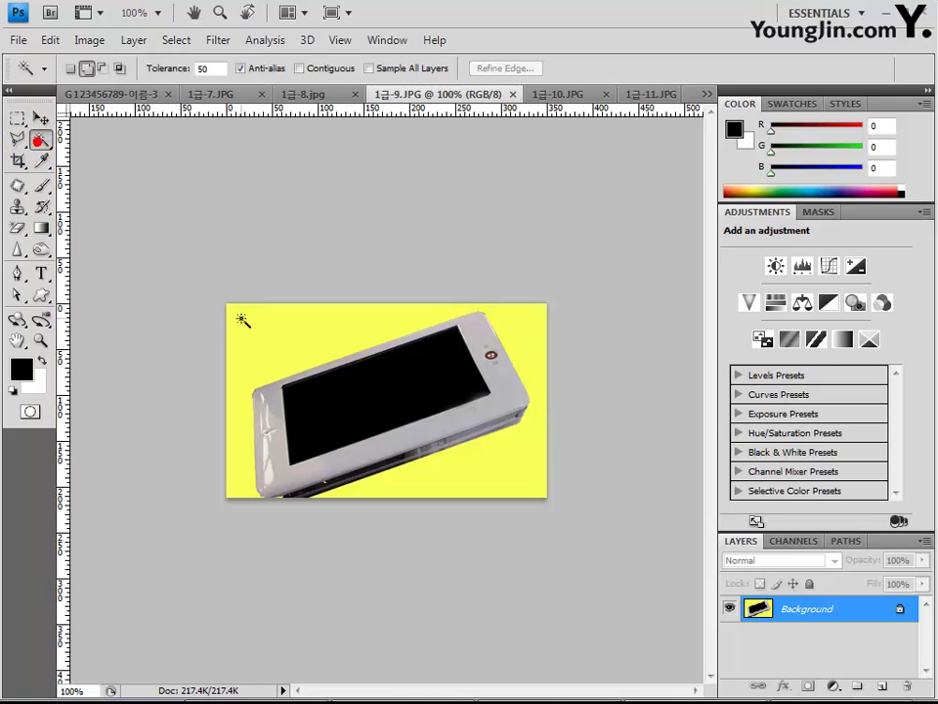
{"action": "left_click", "coordinate": [305, 336]}
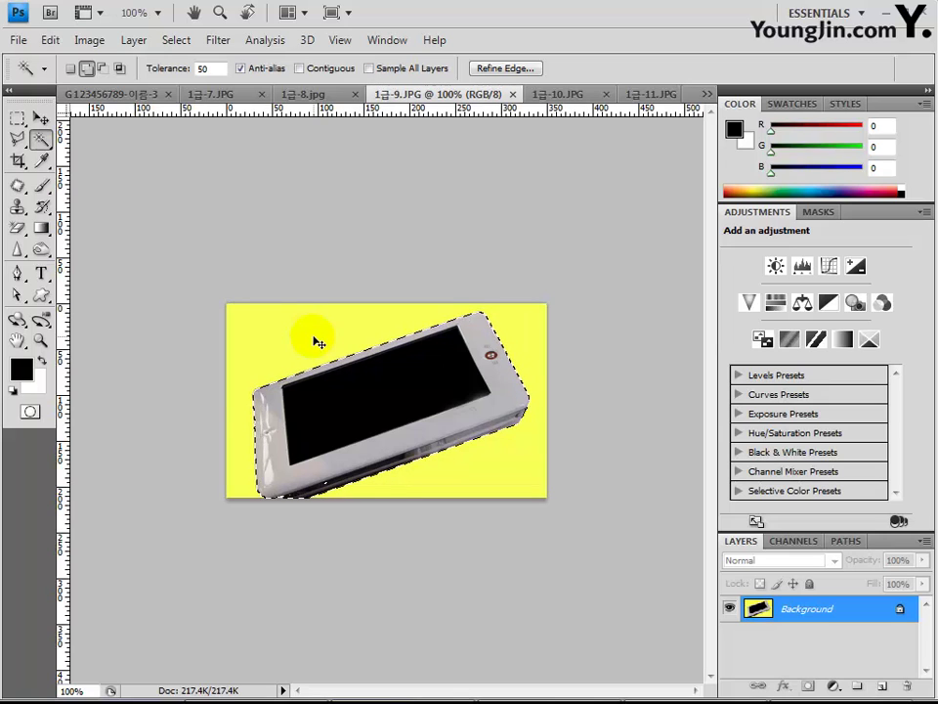
{"action": "key", "text": "ctrl+shift+i"}
{"action": "left_click", "coordinate": [124, 95]}
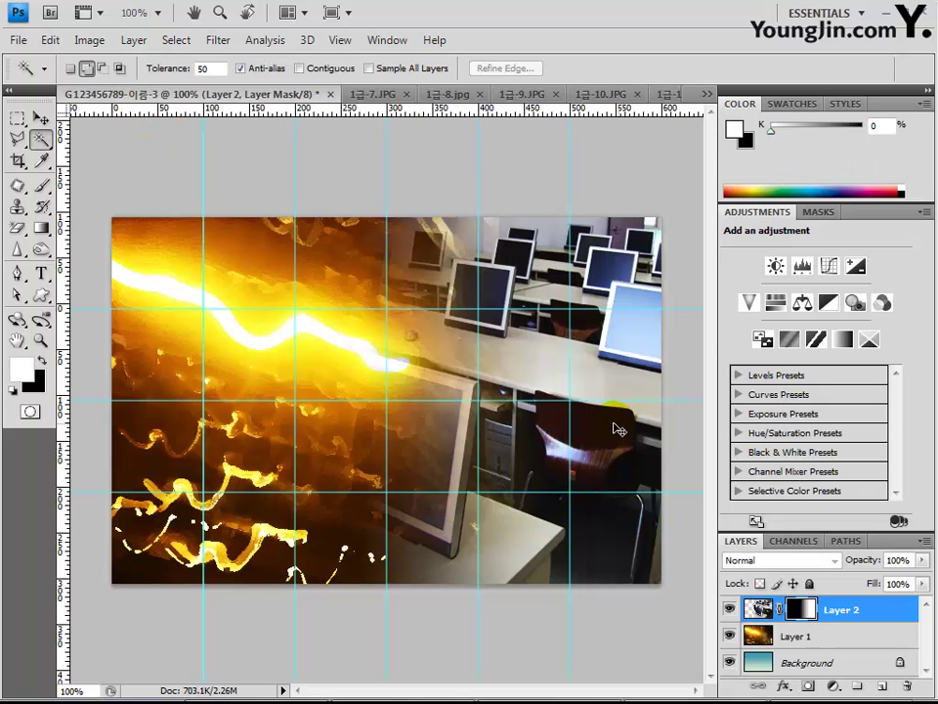
{"action": "key", "text": "ctrl+v"}
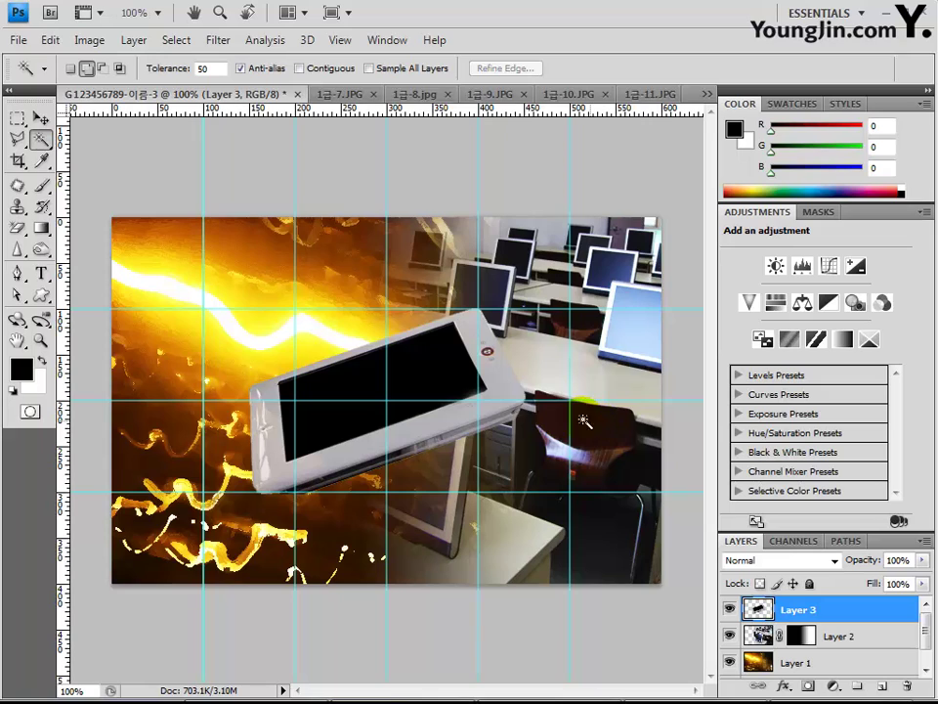
{"action": "left_click", "coordinate": [40, 118]}
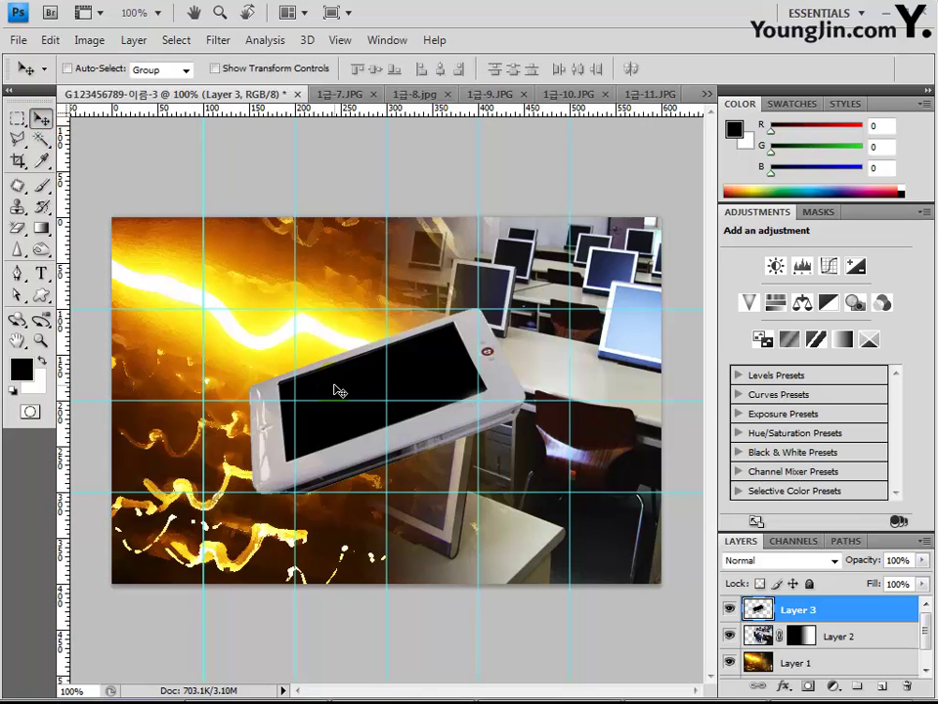
- Move the white device to the canvas's lower-right corner, scale it to 89.8%, and align its base with the canvas's bottom edge
{"action": "left_click_drag", "start_coordinate": [334, 386], "coordinate": [479, 486]}
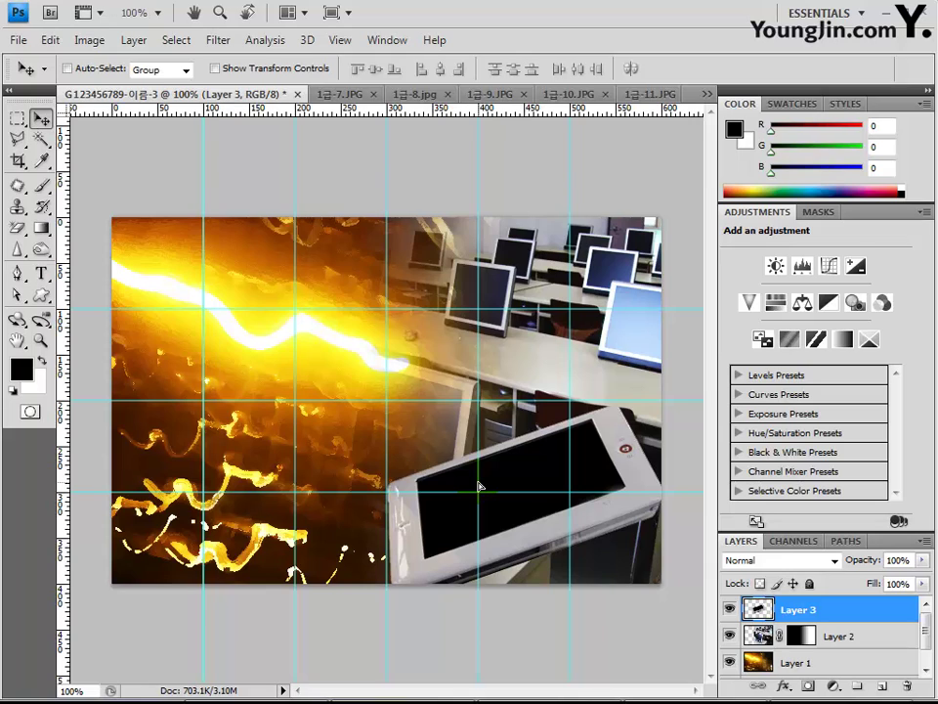
{"action": "left_click_drag", "start_coordinate": [479, 486], "coordinate": [483, 481]}
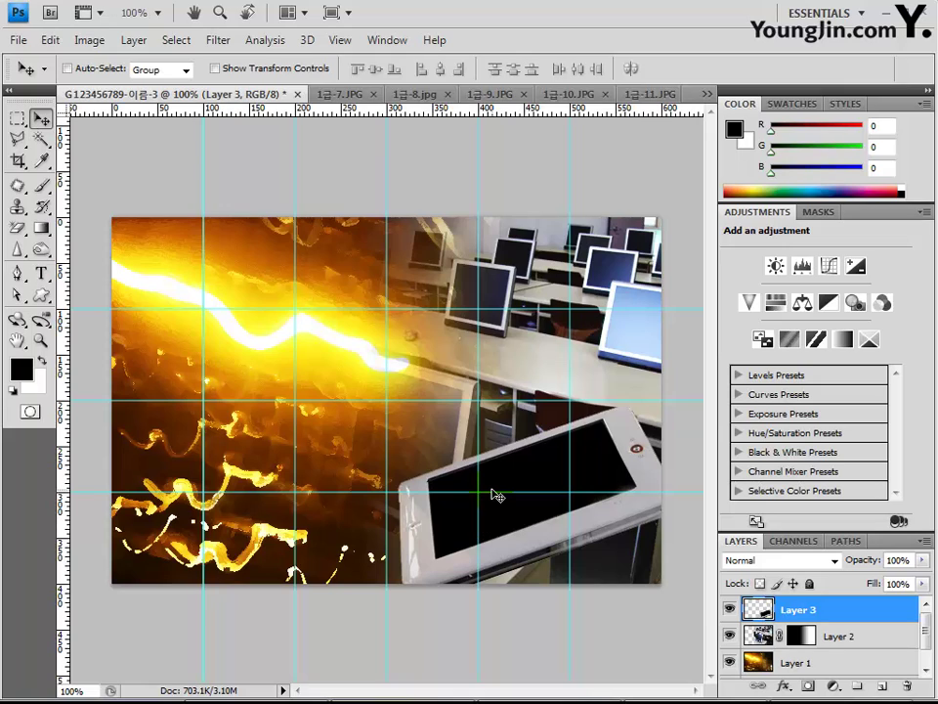
{"action": "key", "text": "ctrl+t"}
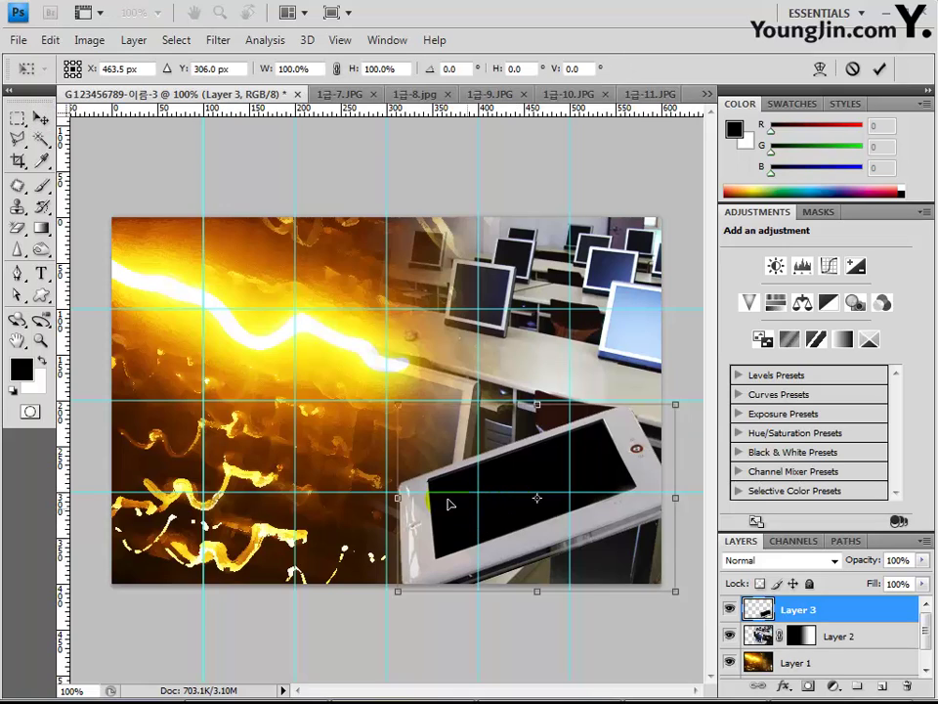
{"action": "left_click_drag", "start_coordinate": [398, 402], "coordinate": [430, 422]}
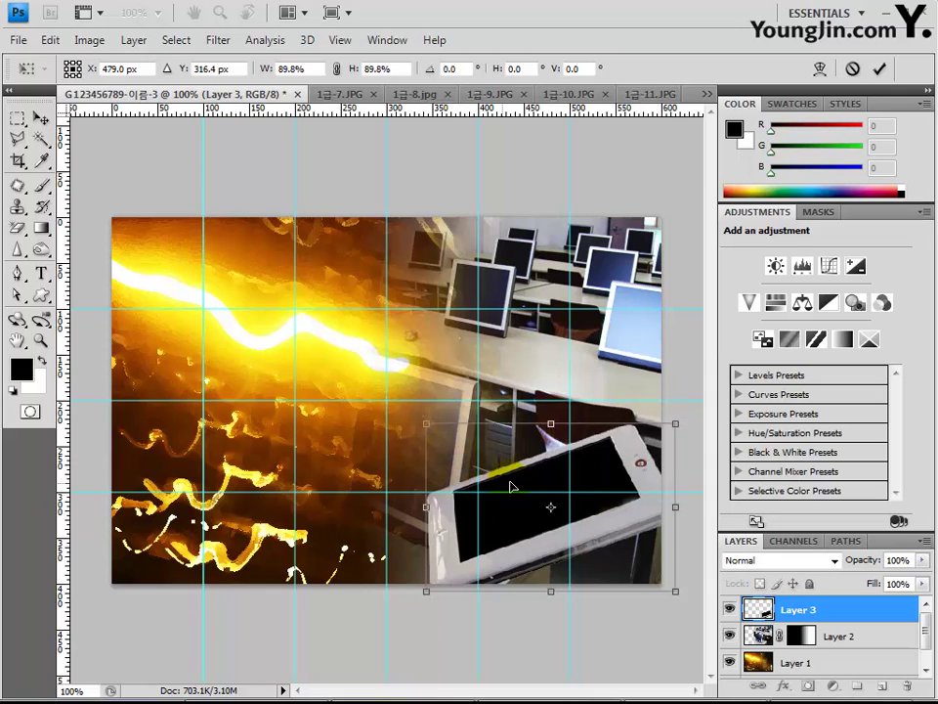
{"action": "left_click_drag", "start_coordinate": [511, 486], "coordinate": [522, 464]}
{"action": "key", "text": "shift+Down"}
{"action": "key", "text": "Down"}
{"action": "key", "text": "Down"}
{"action": "key", "text": "Down"}
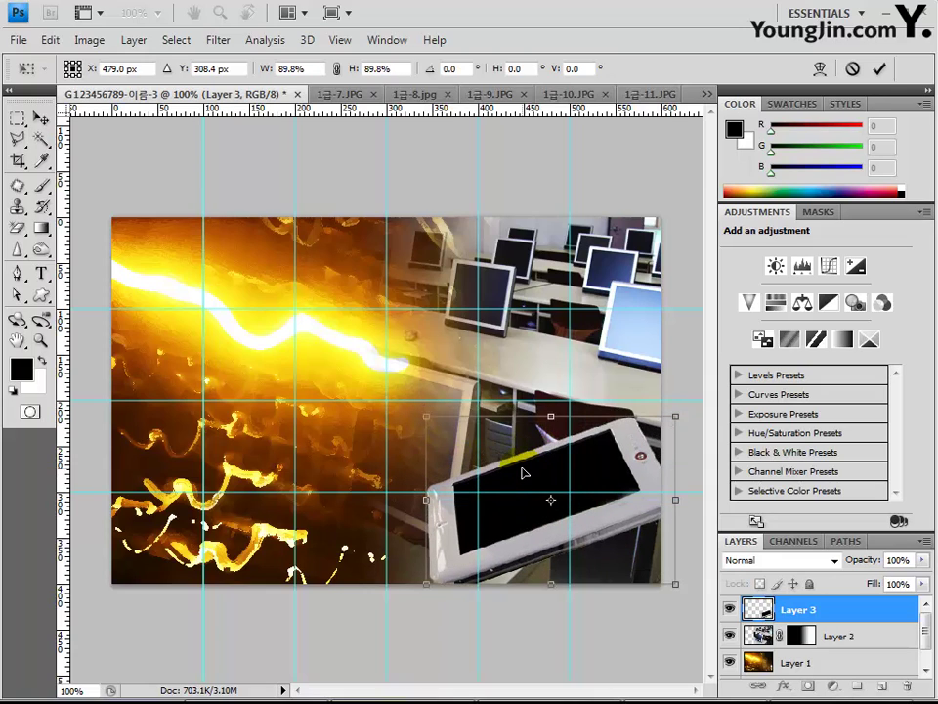
{"action": "key", "text": "Return"}
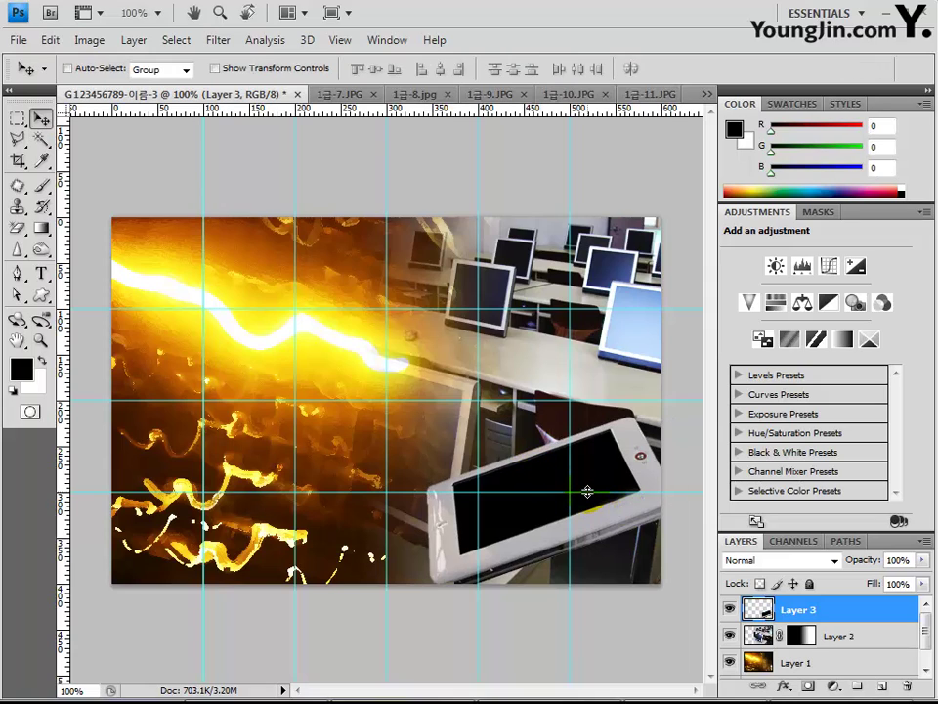
- Add an Outer Glow with a size of 15 px to the white device on Layer 3
{"action": "left_click", "coordinate": [786, 687]}
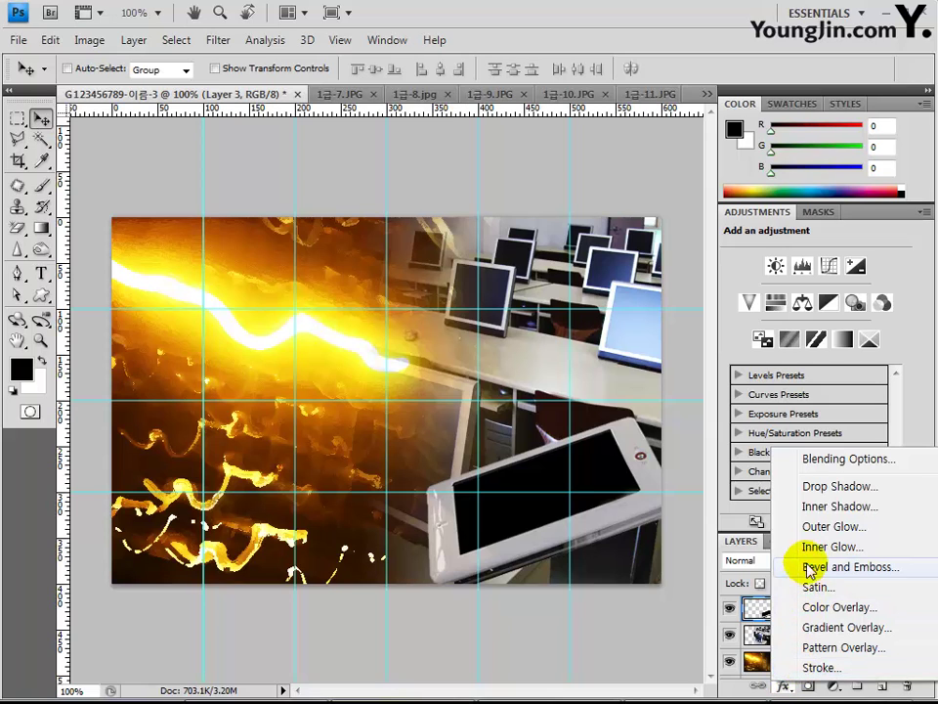
{"action": "left_click", "coordinate": [816, 531]}
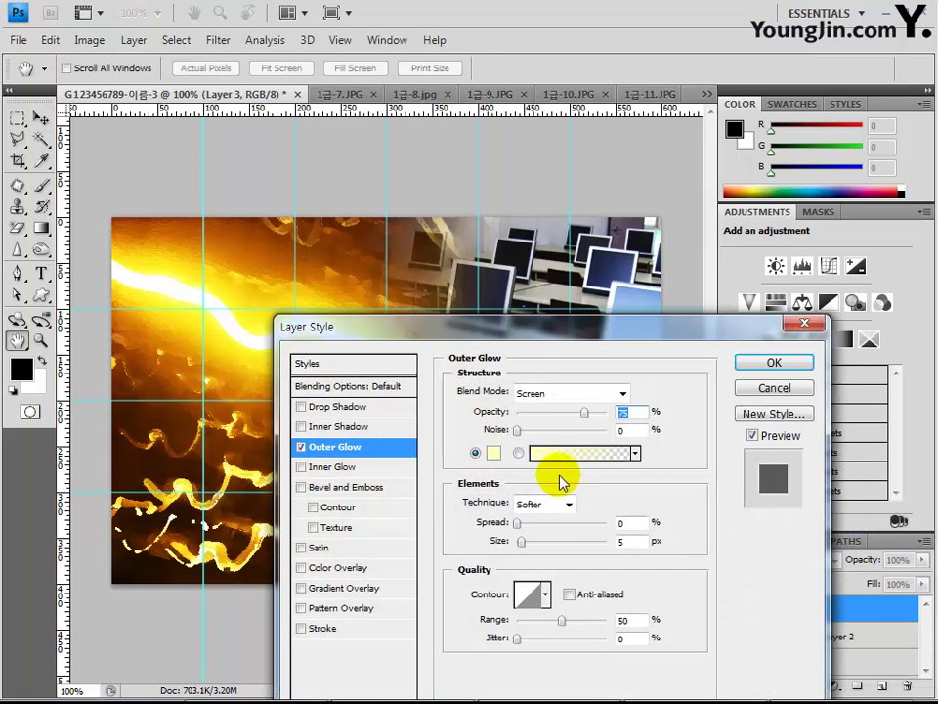
{"action": "double_click", "coordinate": [622, 541]}
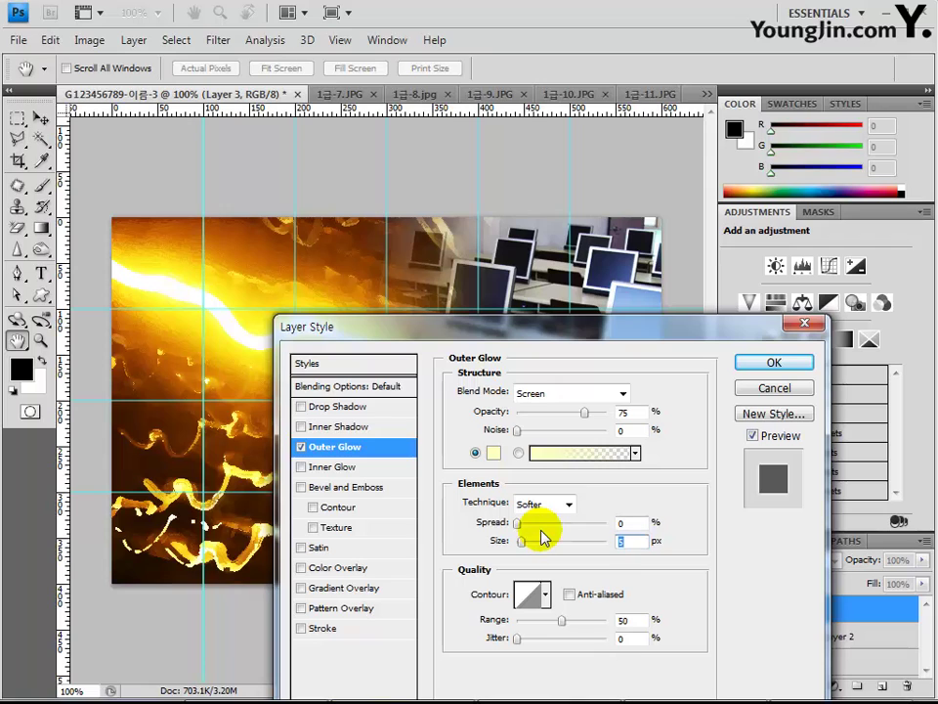
{"action": "type", "text": "15"}
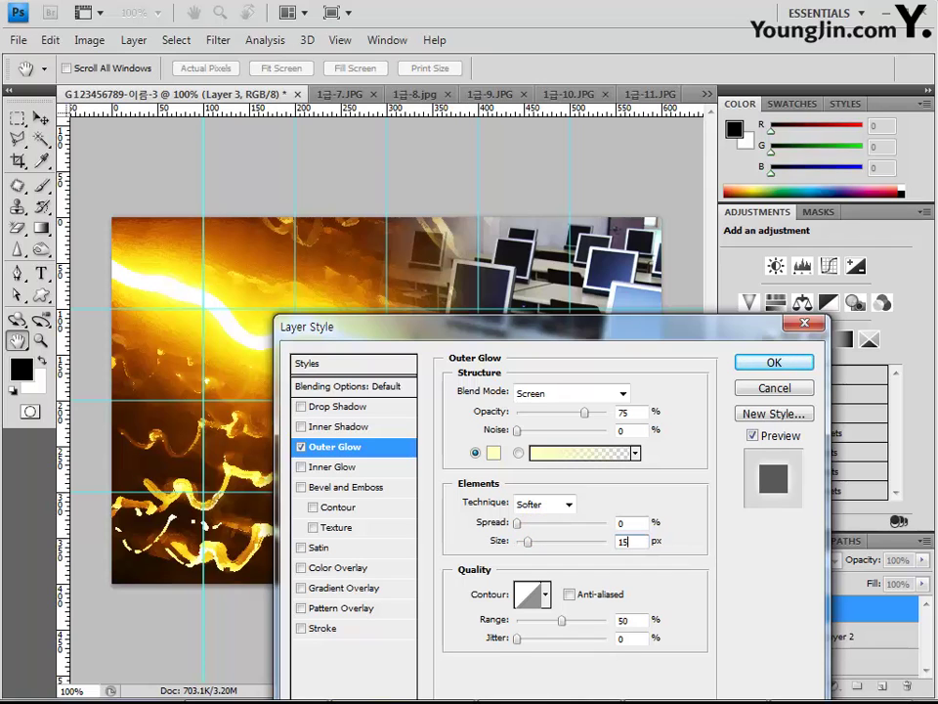
{"action": "key", "text": "Return"}
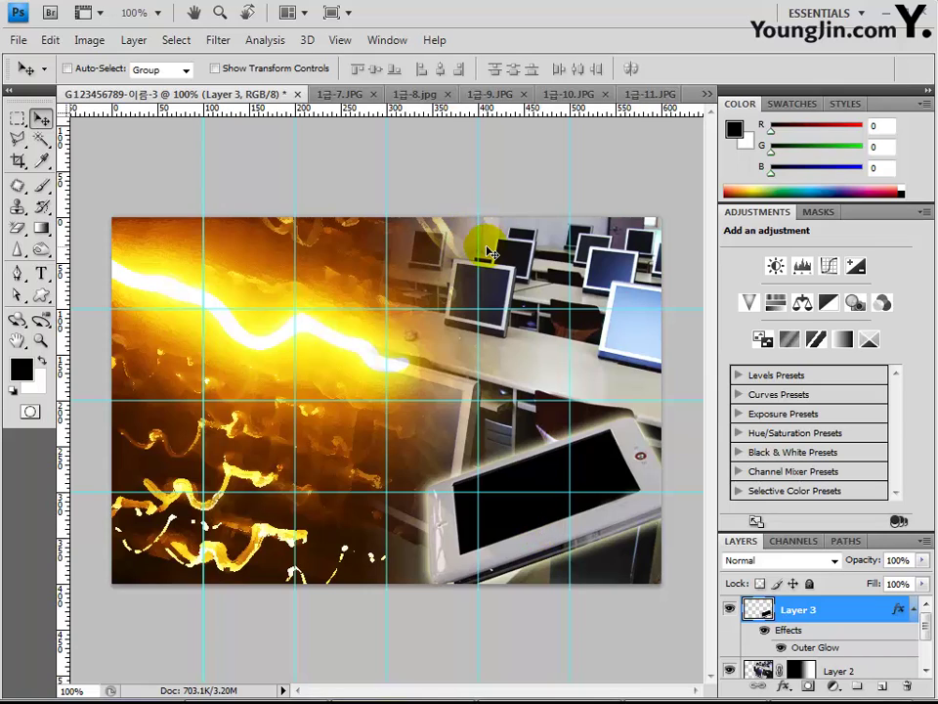
- In 1급-10.JPG, turn on Contiguous for the Magic Wand and try selecting the white background at tolerance 50
{"action": "left_click", "coordinate": [585, 94]}
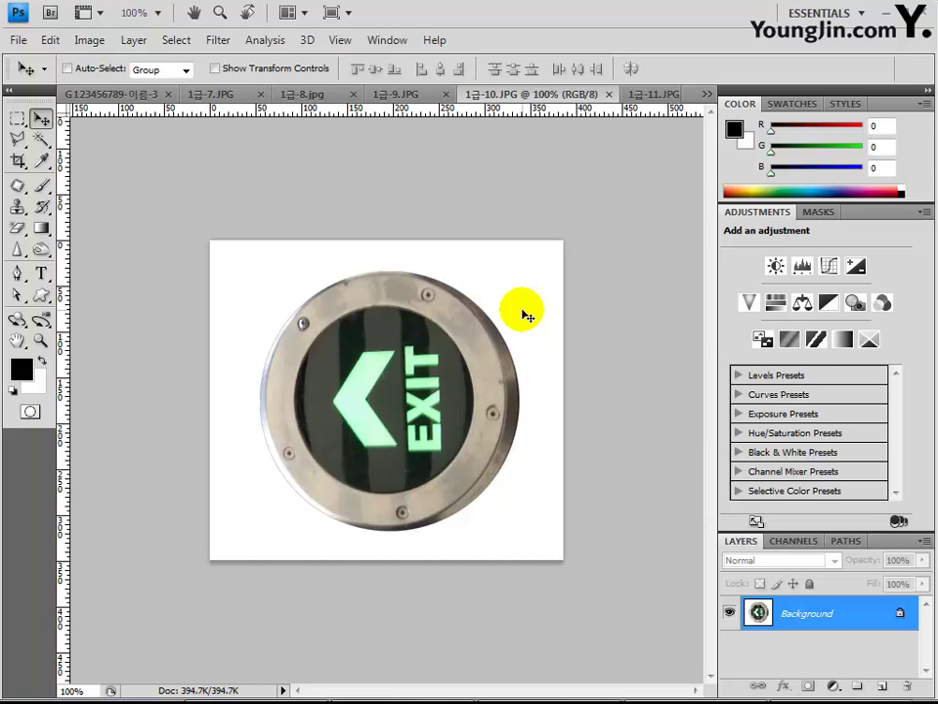
{"action": "left_click", "coordinate": [40, 140]}
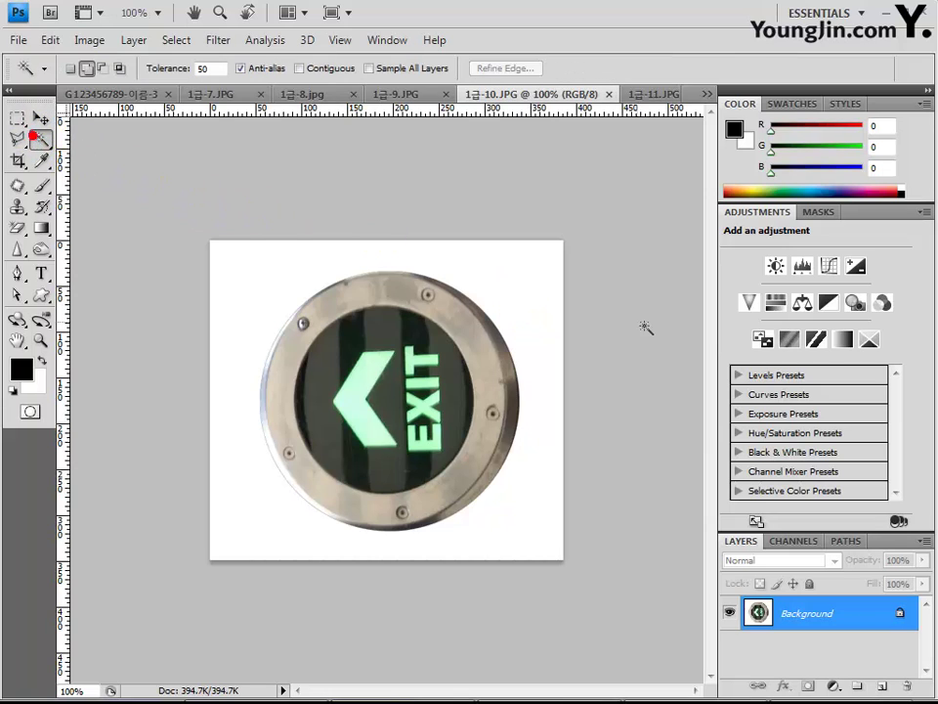
{"action": "left_click", "coordinate": [551, 291]}
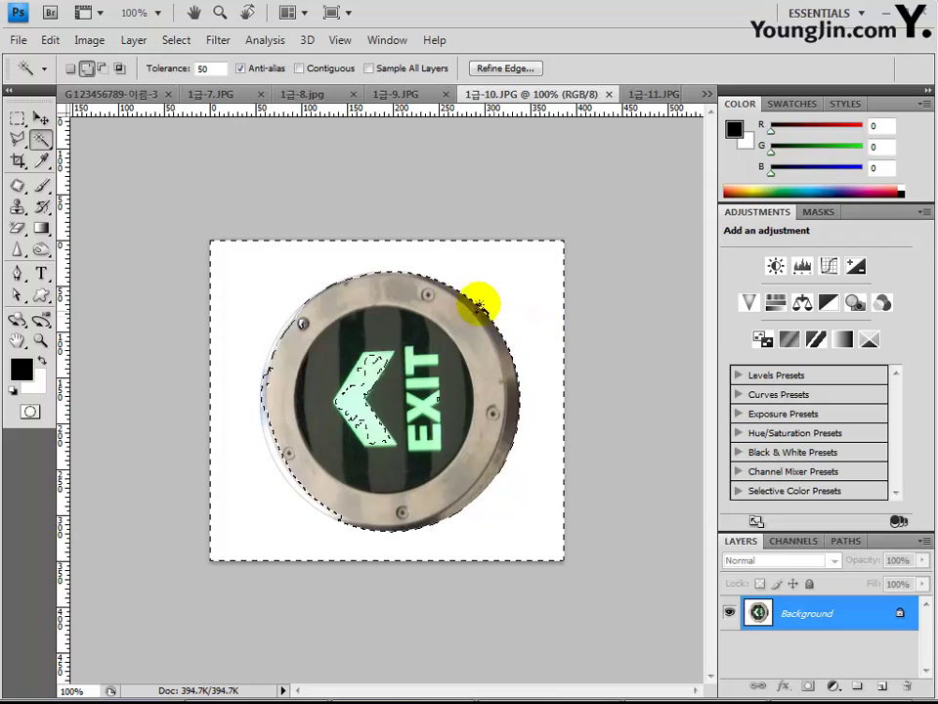
{"action": "key", "text": "ctrl+d"}
{"action": "left_click", "coordinate": [300, 69]}
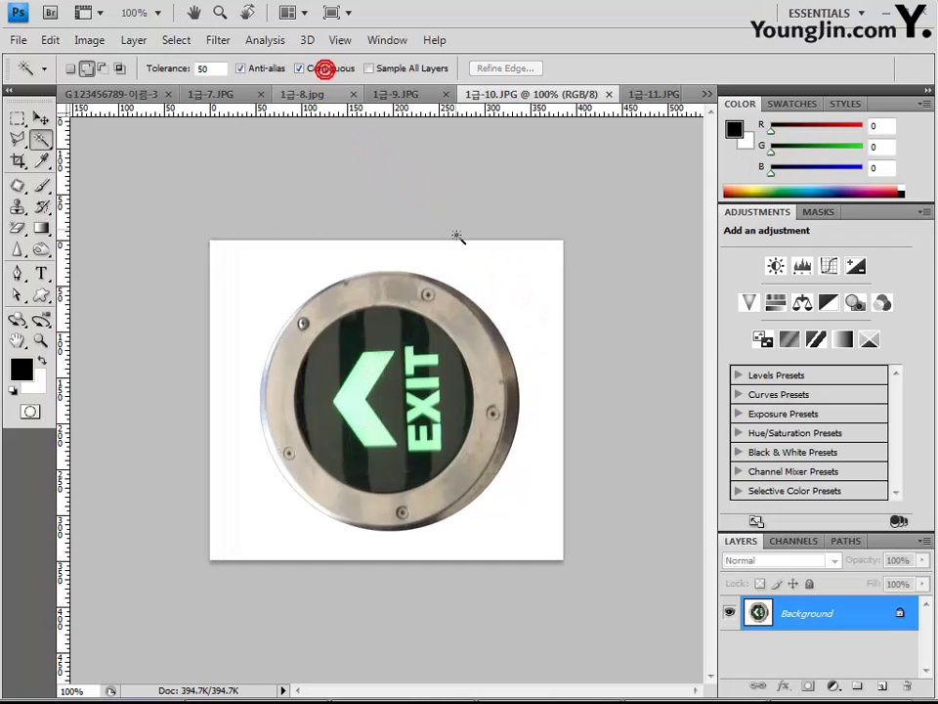
{"action": "left_click", "coordinate": [502, 282]}
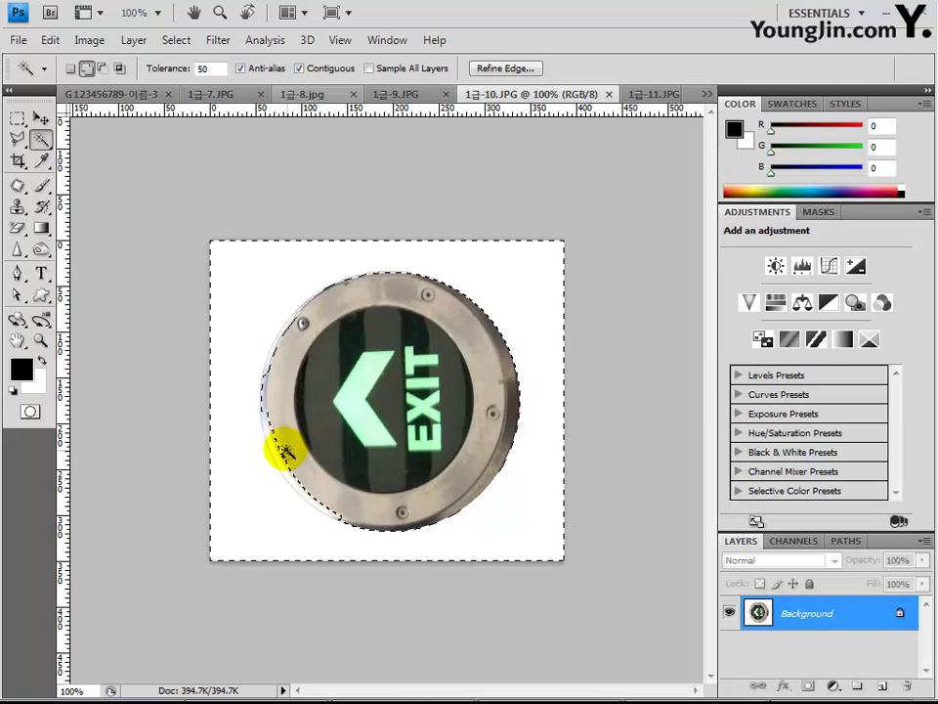
{"action": "key", "text": "ctrl+d"}
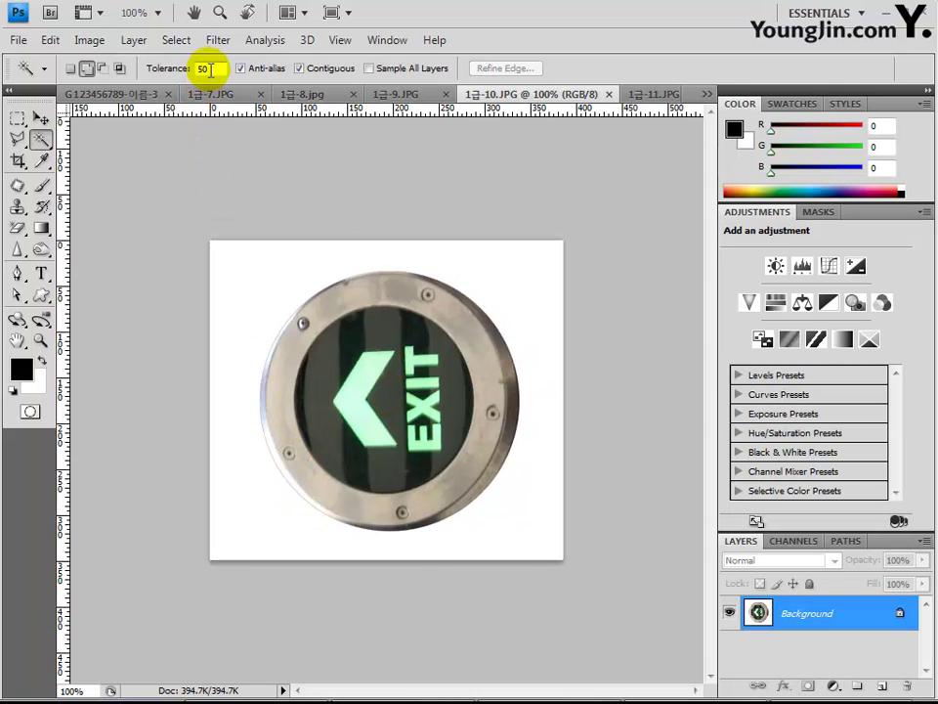
- Try selecting the white background around the EXIT sign with the Magic Wand at tolerance 32 and at tolerance 0
{"action": "double_click", "coordinate": [211, 68]}
{"action": "type", "text": "32"}
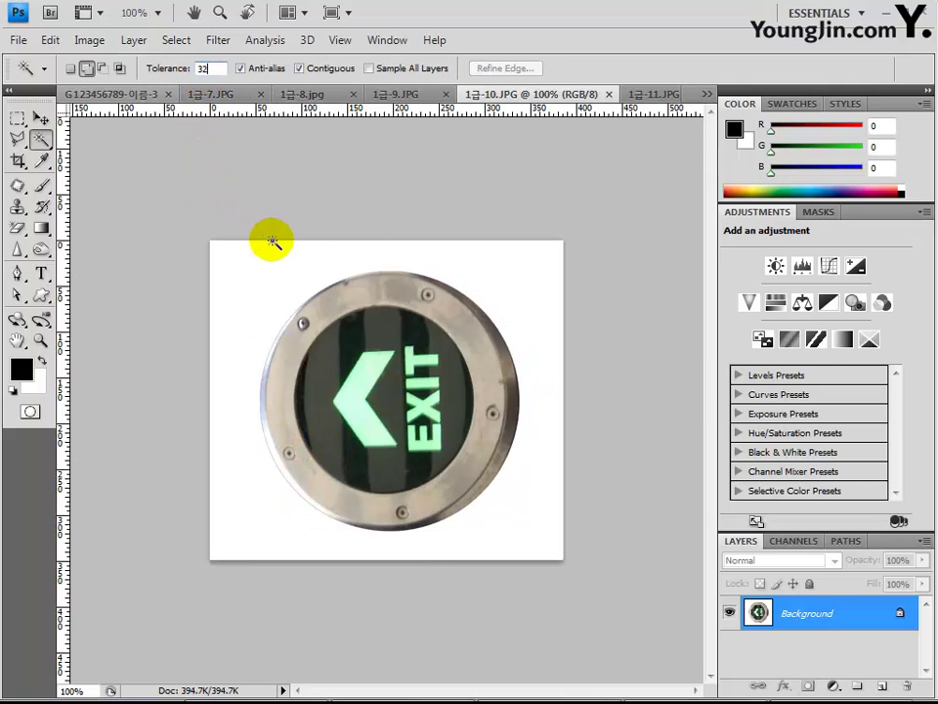
{"action": "left_click", "coordinate": [502, 289]}
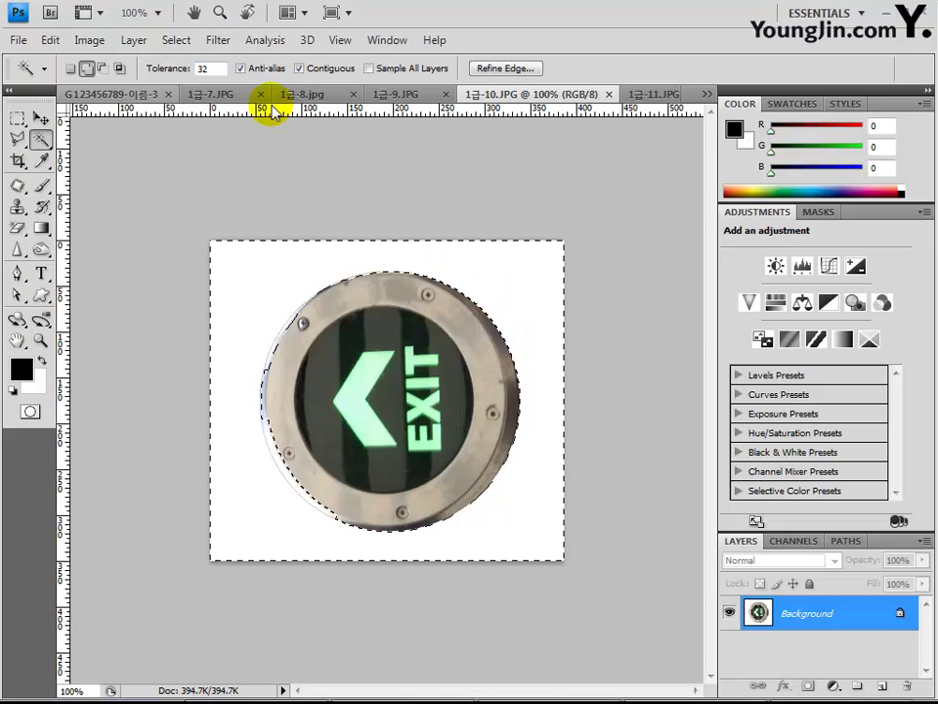
{"action": "key", "text": "ctrl+d"}
{"action": "double_click", "coordinate": [214, 69]}
{"action": "left_click", "coordinate": [120, 68]}
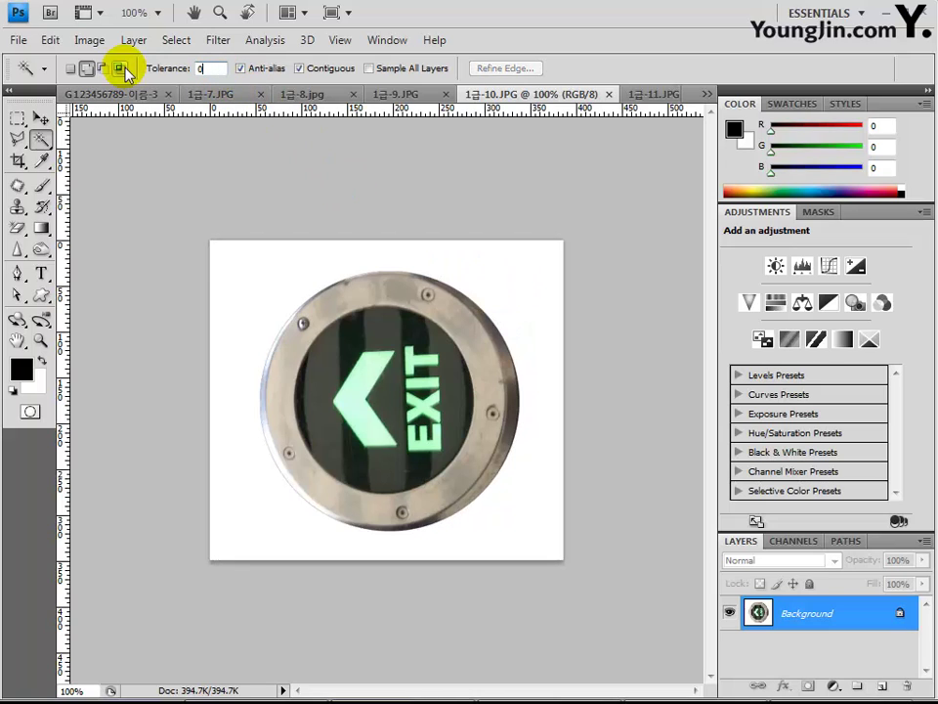
{"action": "left_click", "coordinate": [290, 269]}
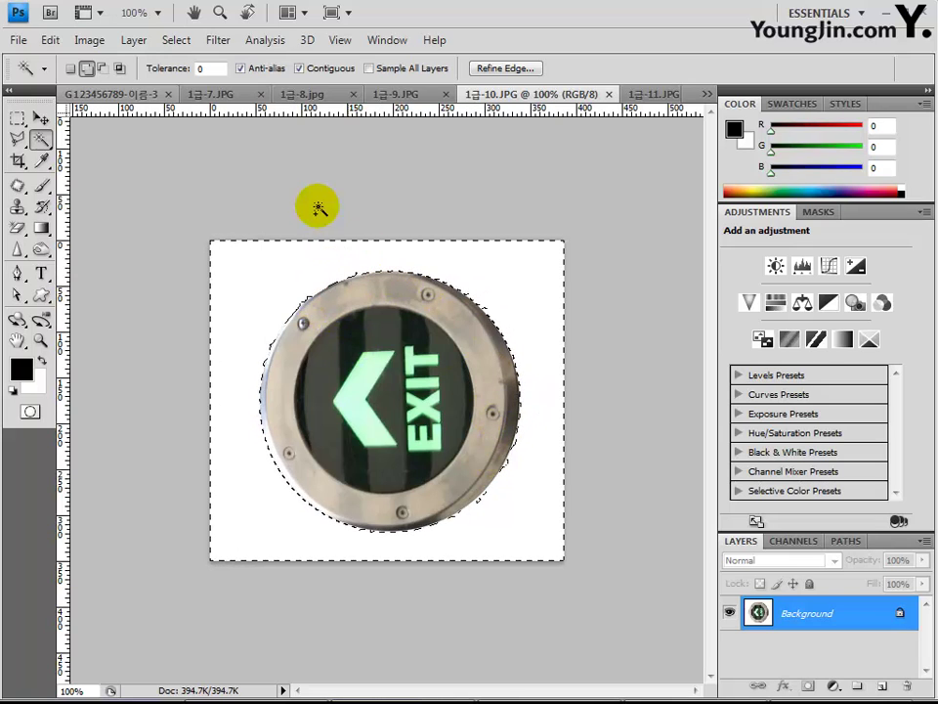
{"action": "key", "text": "ctrl+d"}
- Select the EXIT sign by inverting a Magic Wand selection of the white background at tolerance 15, and paste it into the composition
{"action": "double_click", "coordinate": [205, 68]}
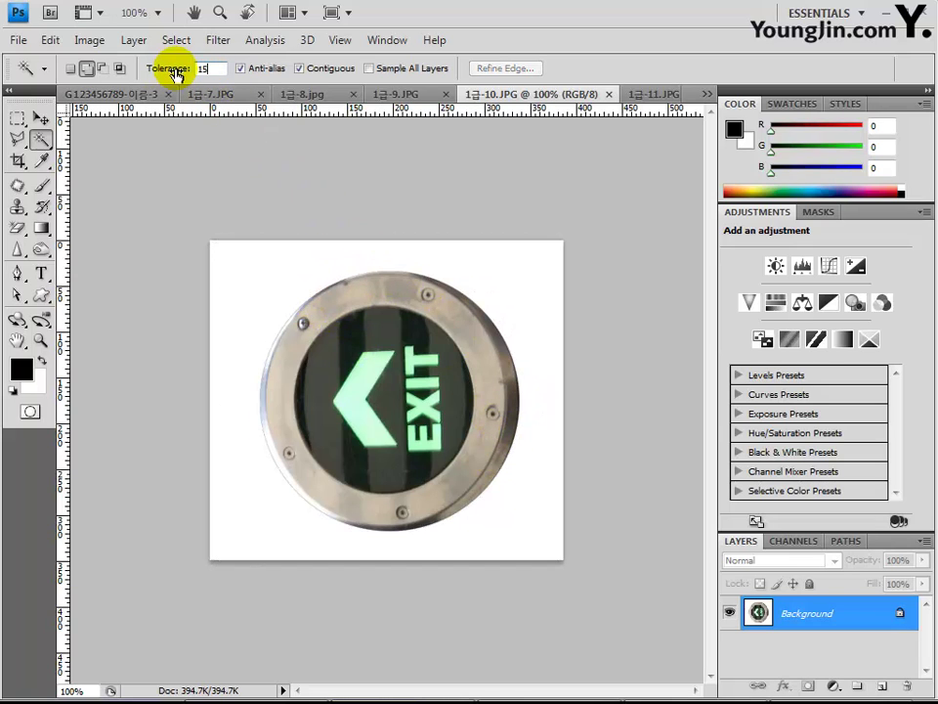
{"action": "key", "text": "Return"}
{"action": "left_click", "coordinate": [311, 263]}
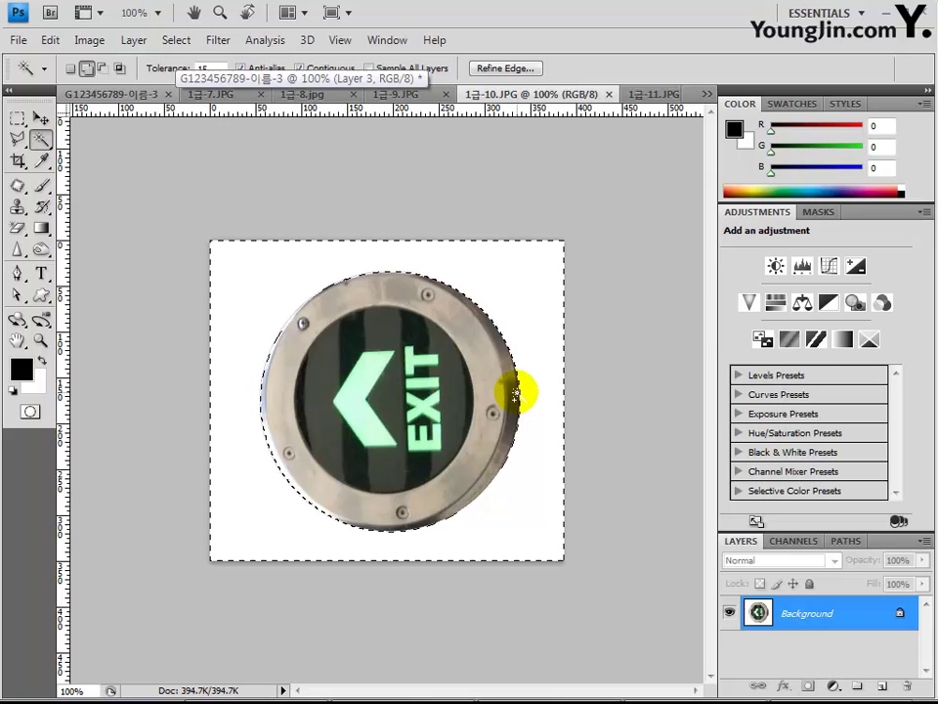
{"action": "key", "text": "ctrl+shift+i"}
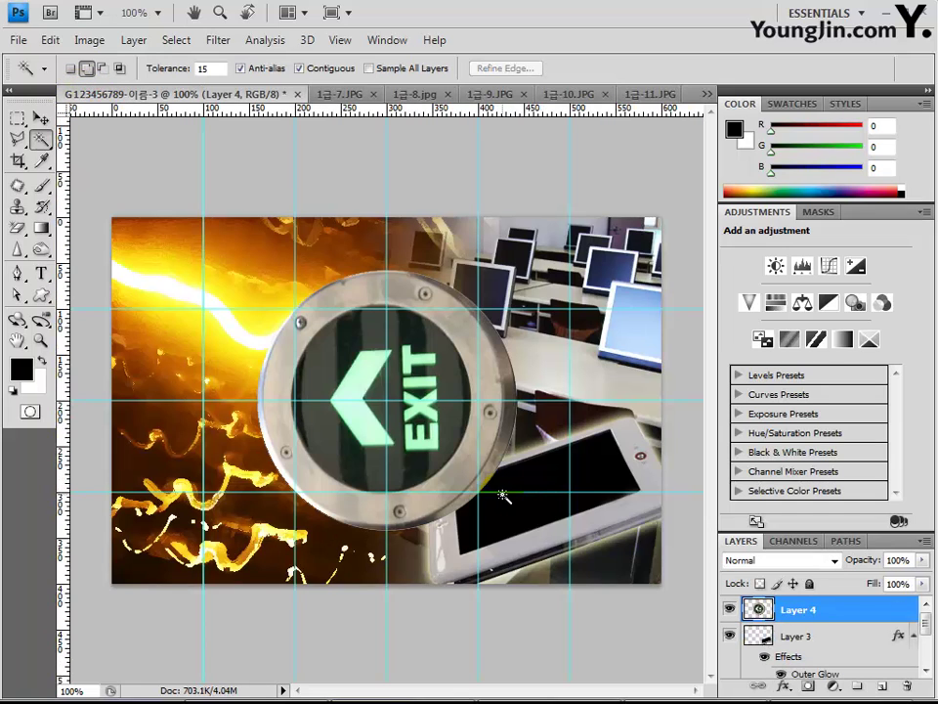
- Scale the EXIT sign to 39.2% and move it so its left edge meets the 100 px vertical guide, centred on the 100 px horizontal guide
{"action": "left_click", "coordinate": [495, 414]}
{"action": "key", "text": "ctrl+t"}
{"action": "left_click_drag", "start_coordinate": [515, 295], "coordinate": [359, 425]}
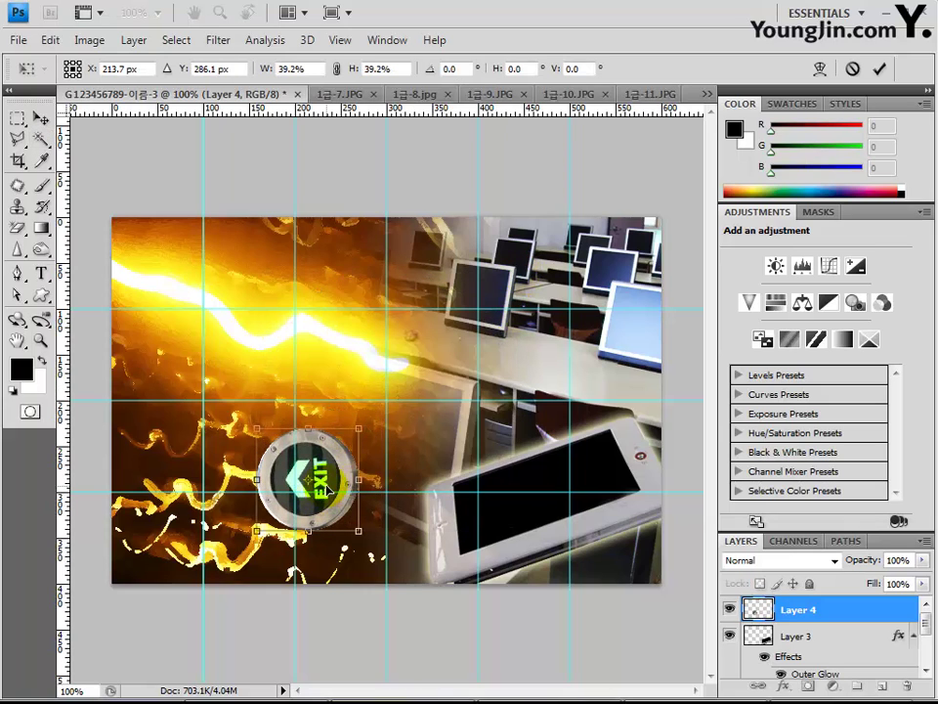
{"action": "left_click_drag", "start_coordinate": [289, 430], "coordinate": [280, 331]}
{"action": "left_click_drag", "start_coordinate": [316, 408], "coordinate": [276, 315]}
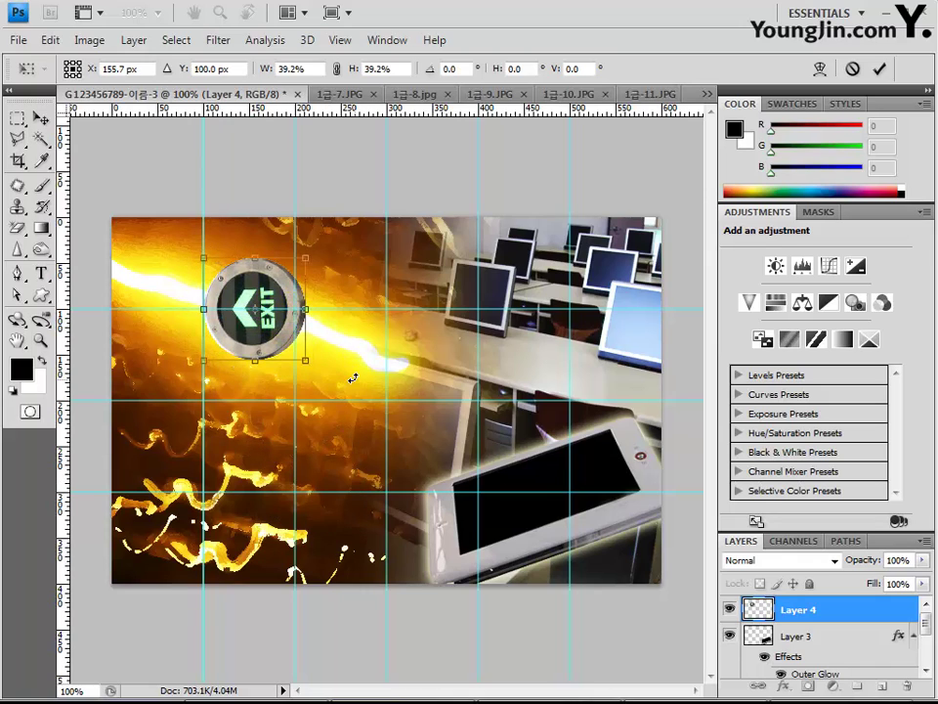
- Rotate the EXIT sign 17.5° and reduce it to 33.1%, then apply the transformation
{"action": "left_click", "coordinate": [354, 379]}
{"action": "left_click_drag", "start_coordinate": [342, 394], "coordinate": [326, 403]}
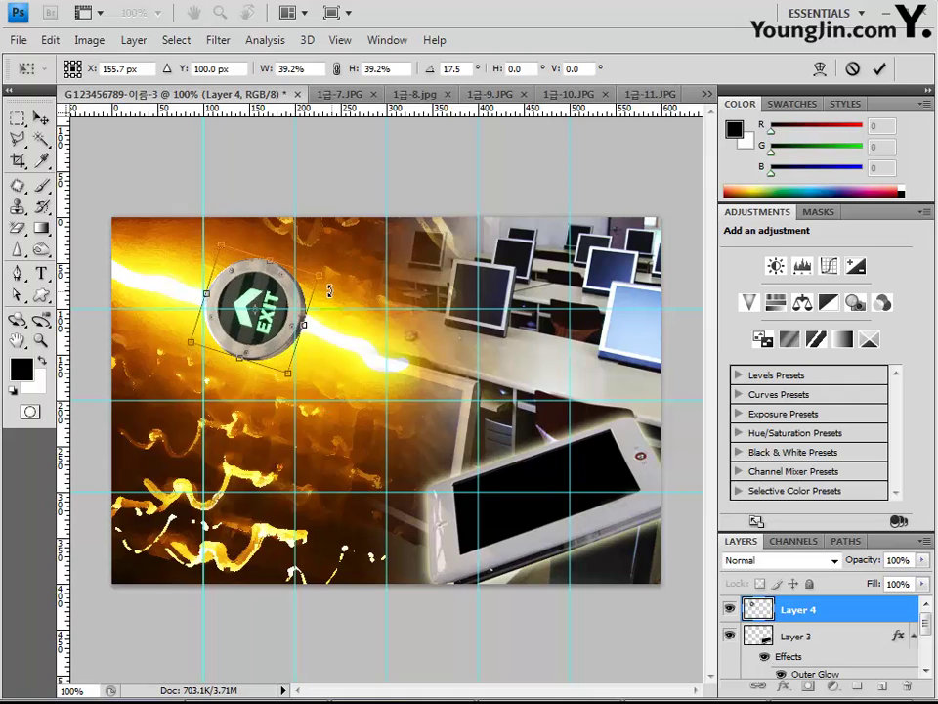
{"action": "left_click_drag", "start_coordinate": [321, 277], "coordinate": [301, 285]}
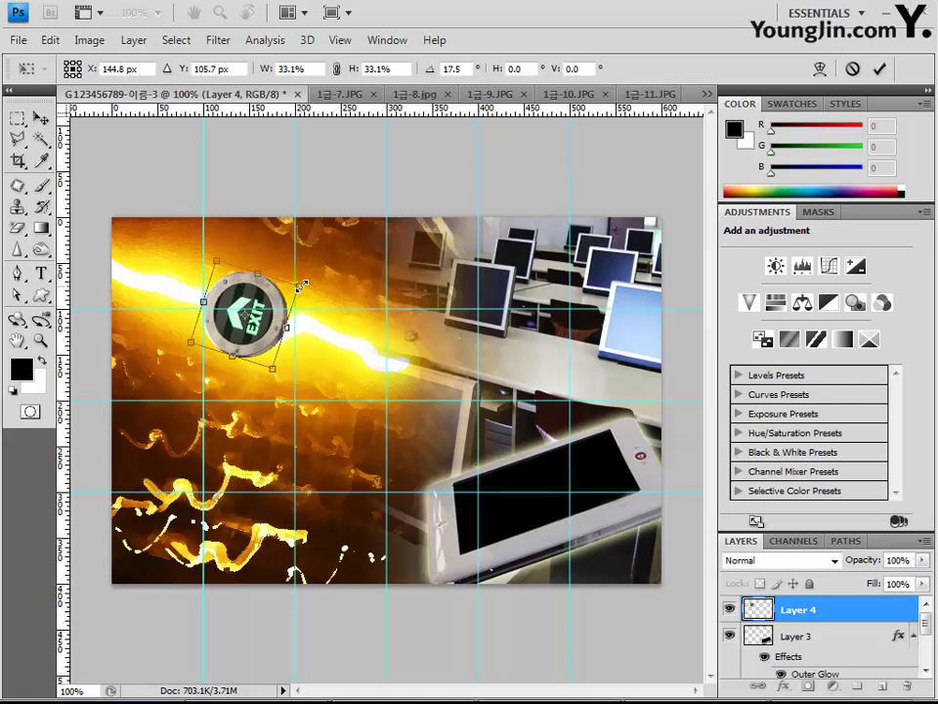
{"action": "key", "text": "w"}
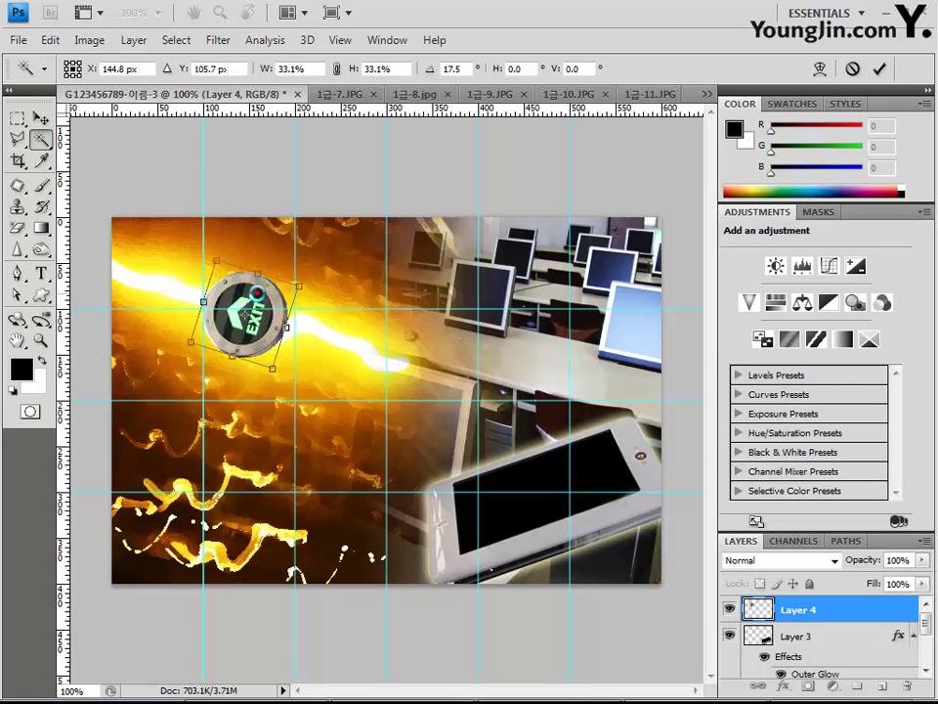
{"action": "key", "text": "Return"}
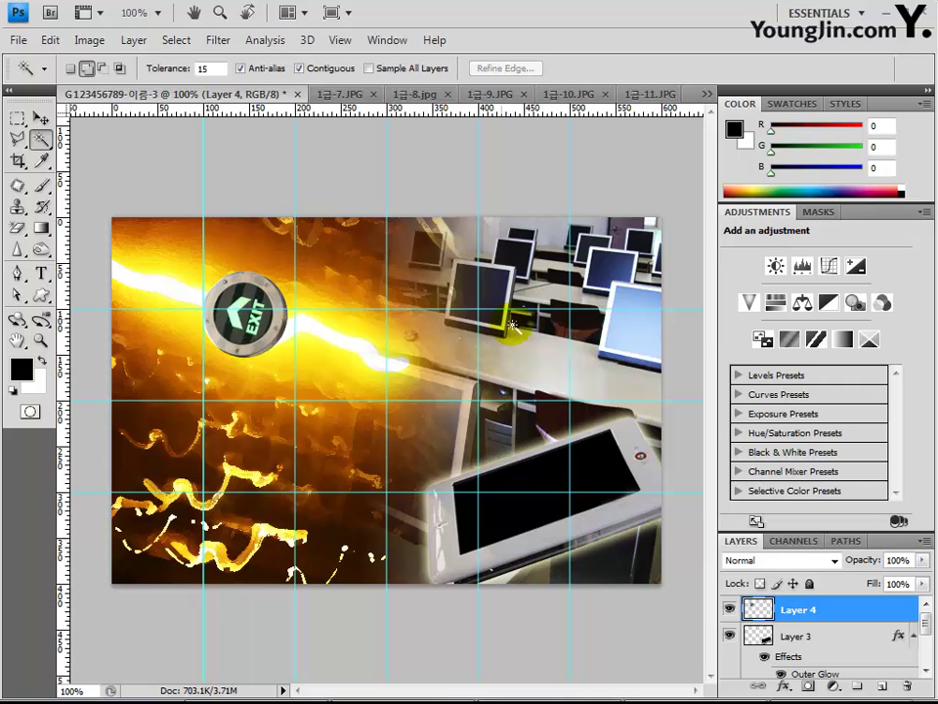
- Set the EXIT sign layer's blend mode to Hard Light and adjust its opacity
{"action": "left_click", "coordinate": [794, 562]}
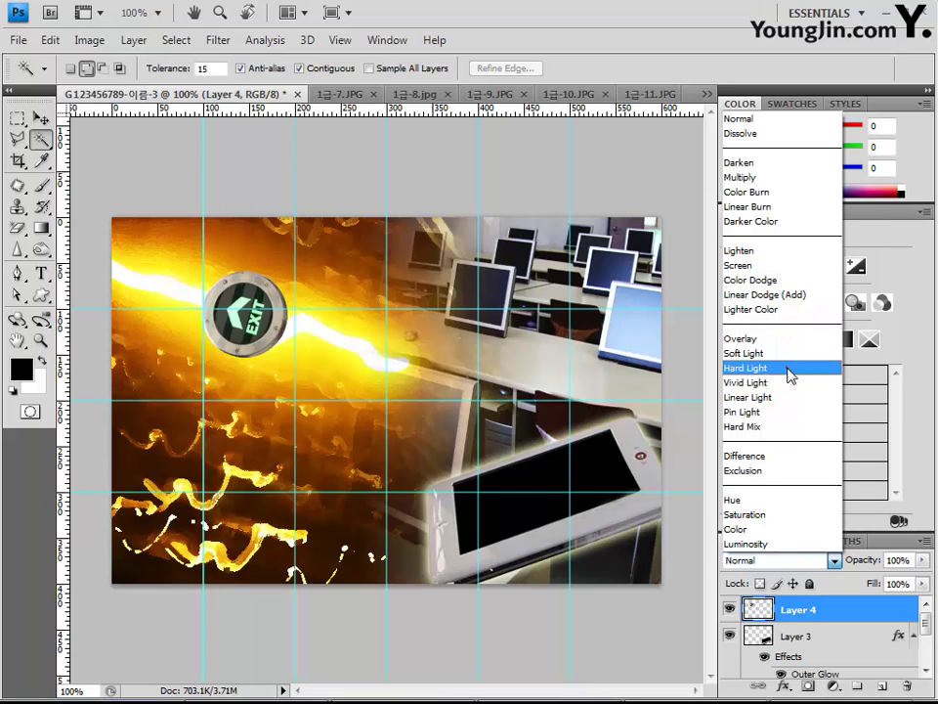
{"action": "left_click", "coordinate": [792, 369]}
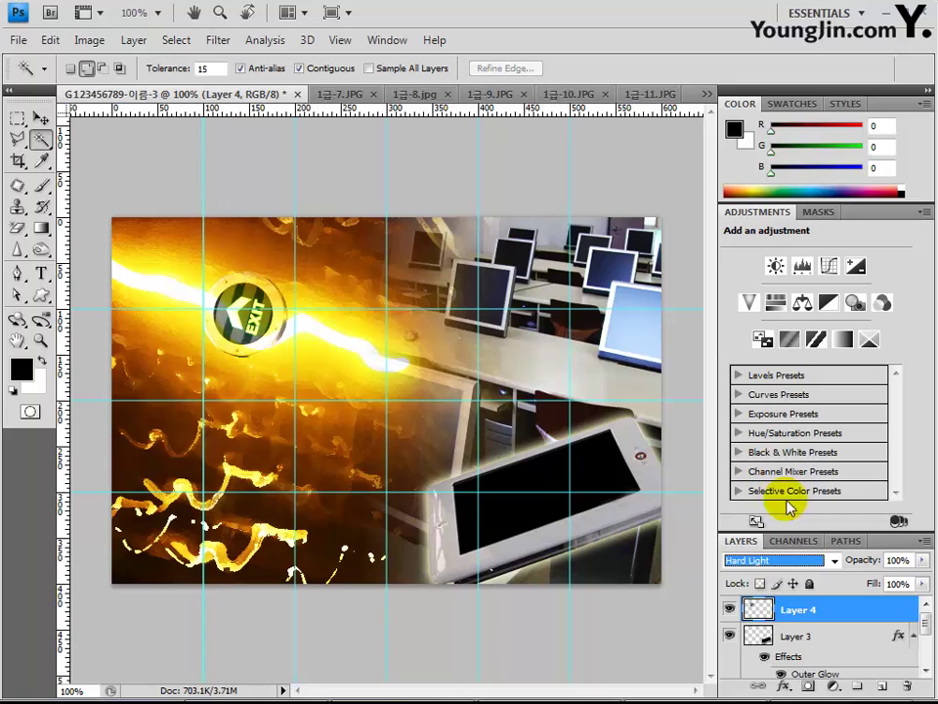
{"action": "left_click_drag", "start_coordinate": [896, 559], "coordinate": [827, 561]}
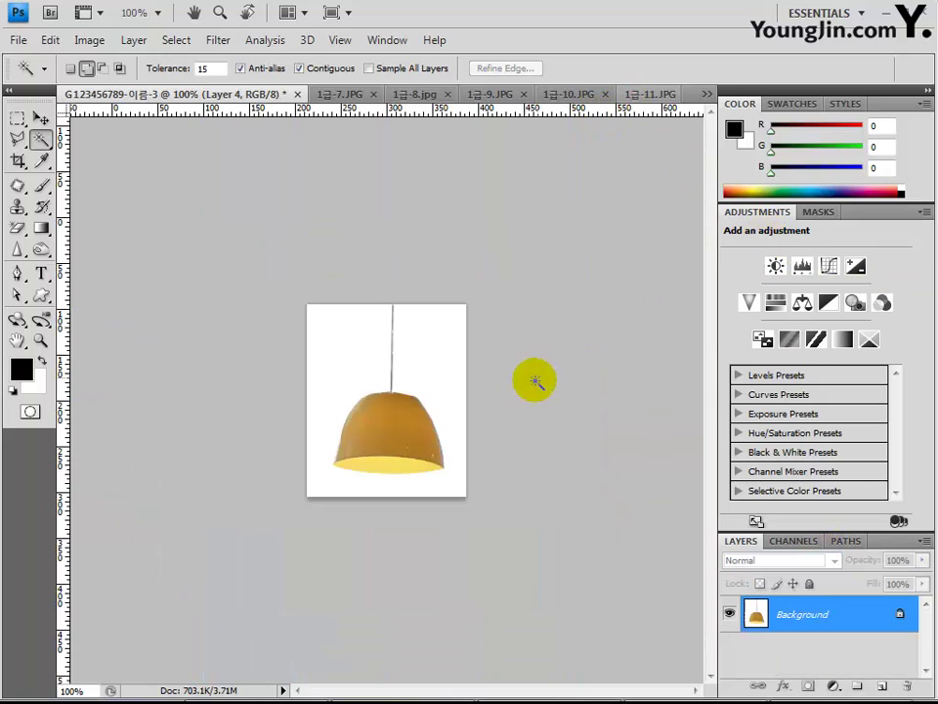
- Select the lampshade in 1급-11.JPG with the Quick Selection tool, without its cord, and paste it into the composition
{"action": "key", "text": "ctrl+shift+Tab"}
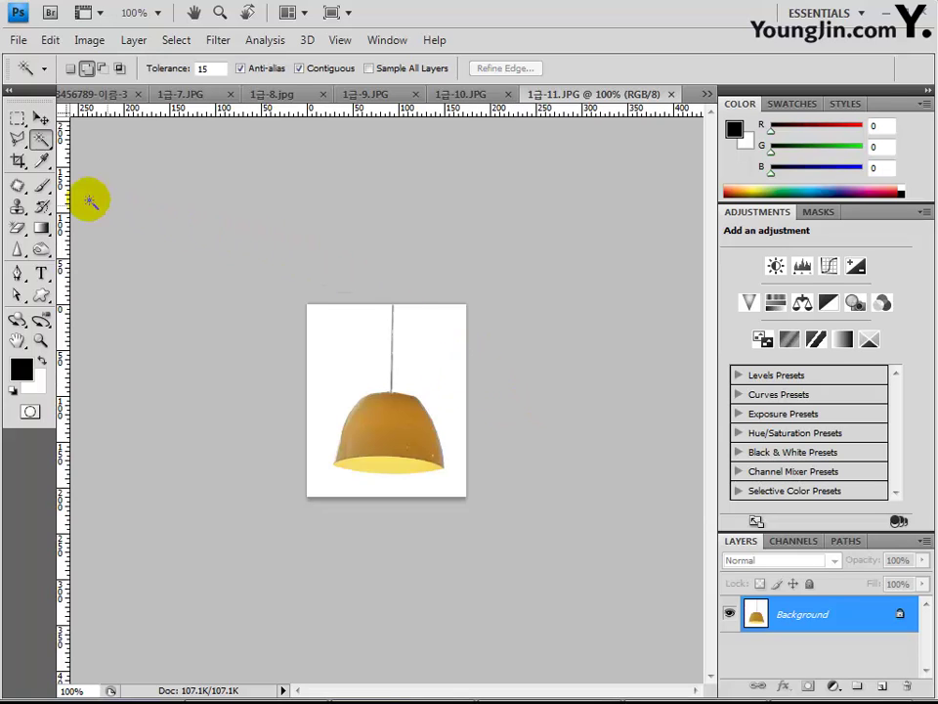
{"action": "left_click_drag", "start_coordinate": [42, 144], "coordinate": [124, 149]}
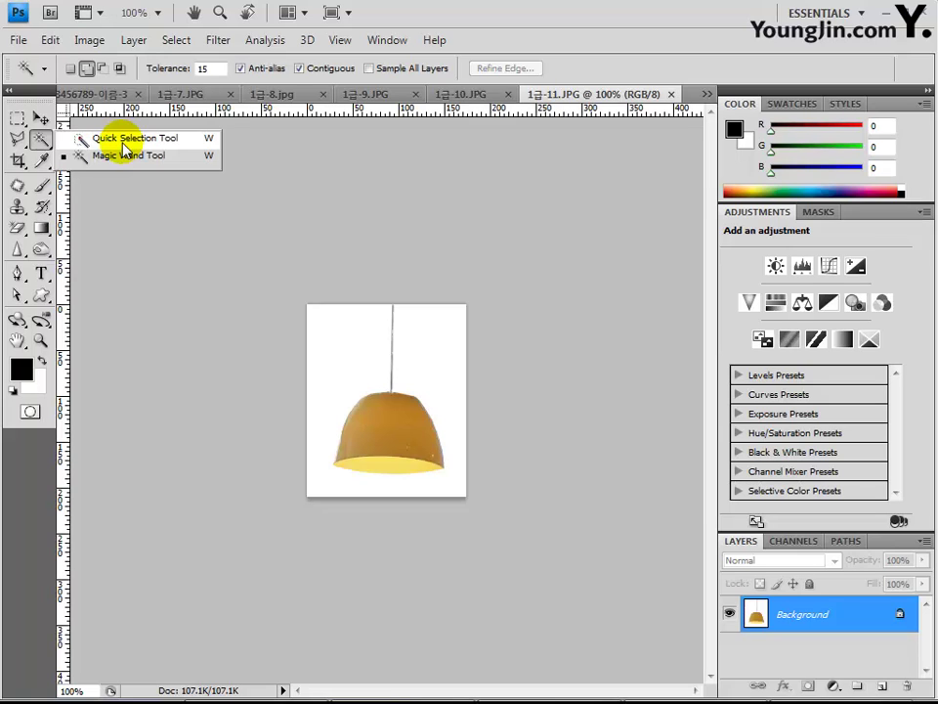
{"action": "left_click", "coordinate": [124, 148]}
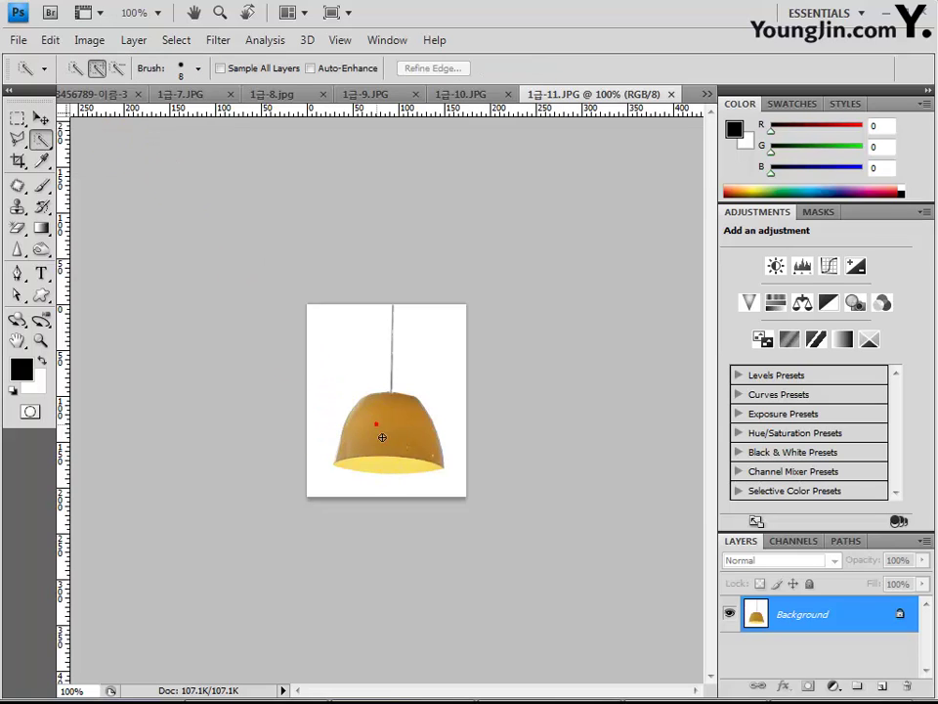
{"action": "left_click_drag", "start_coordinate": [382, 437], "coordinate": [388, 469]}
{"action": "left_click", "coordinate": [356, 465], "text": "alt"}
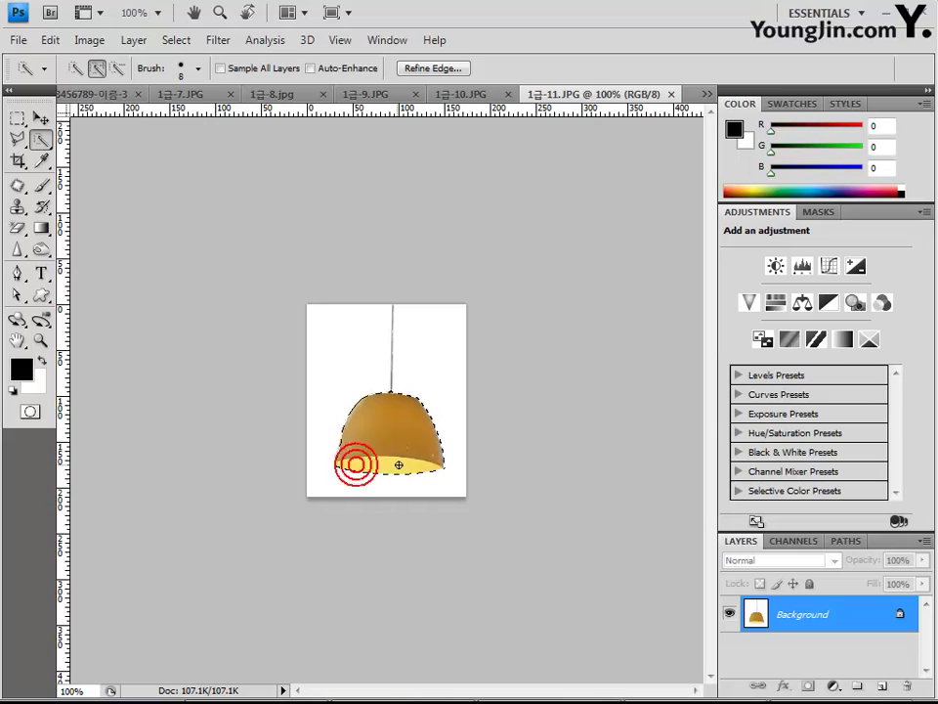
{"action": "left_click", "coordinate": [399, 465]}
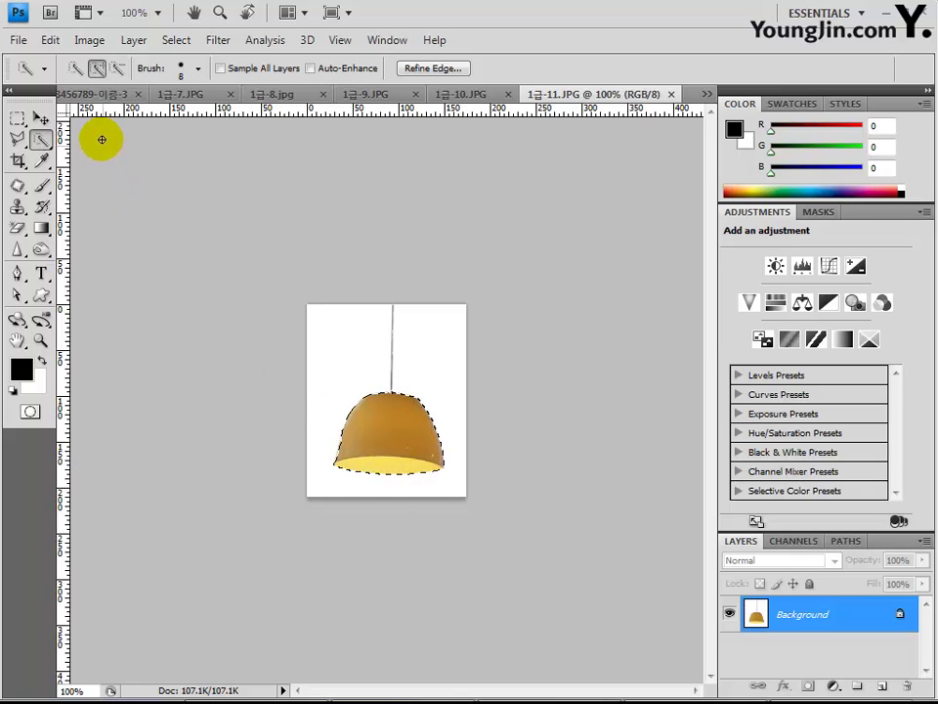
{"action": "left_click", "coordinate": [94, 94]}
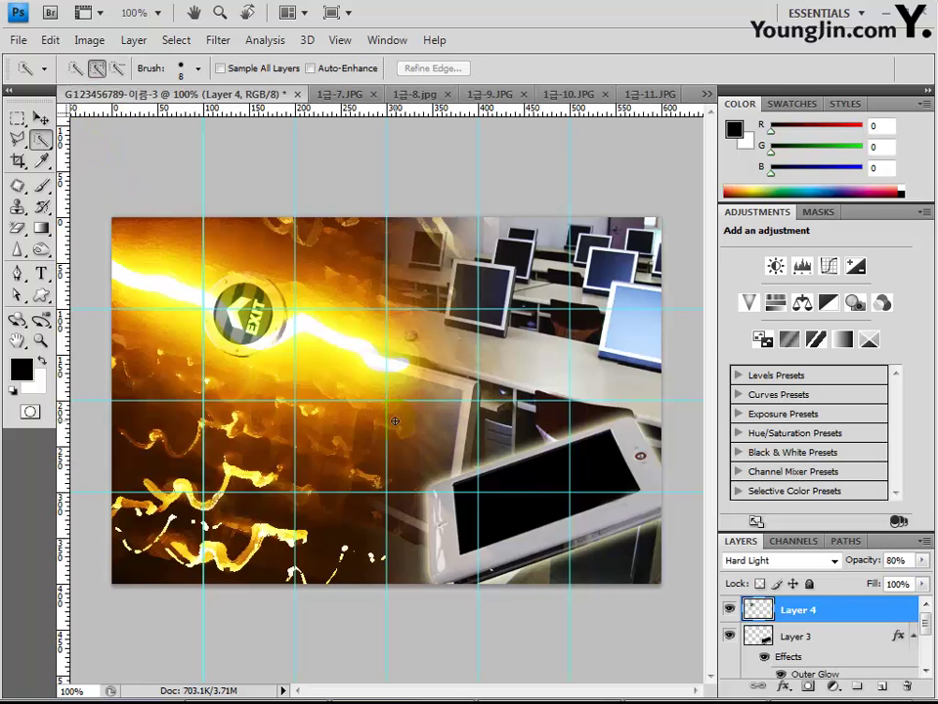
{"action": "key", "text": "ctrl+v"}
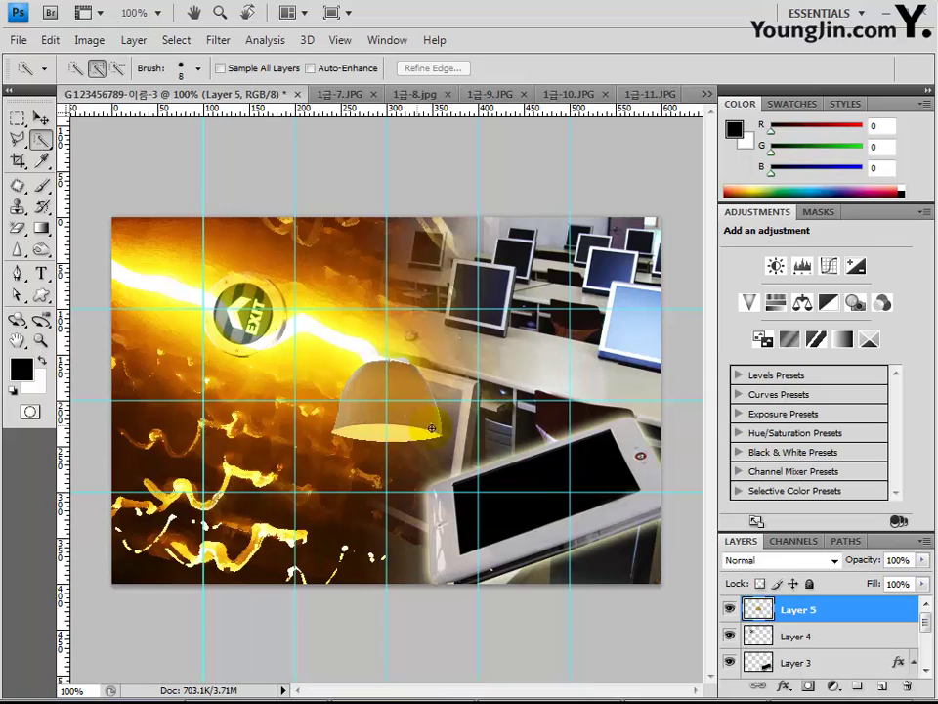
- Move the lampshade up against the composition's top edge, straddling the 500 px vertical guide
{"action": "left_click", "coordinate": [40, 119]}
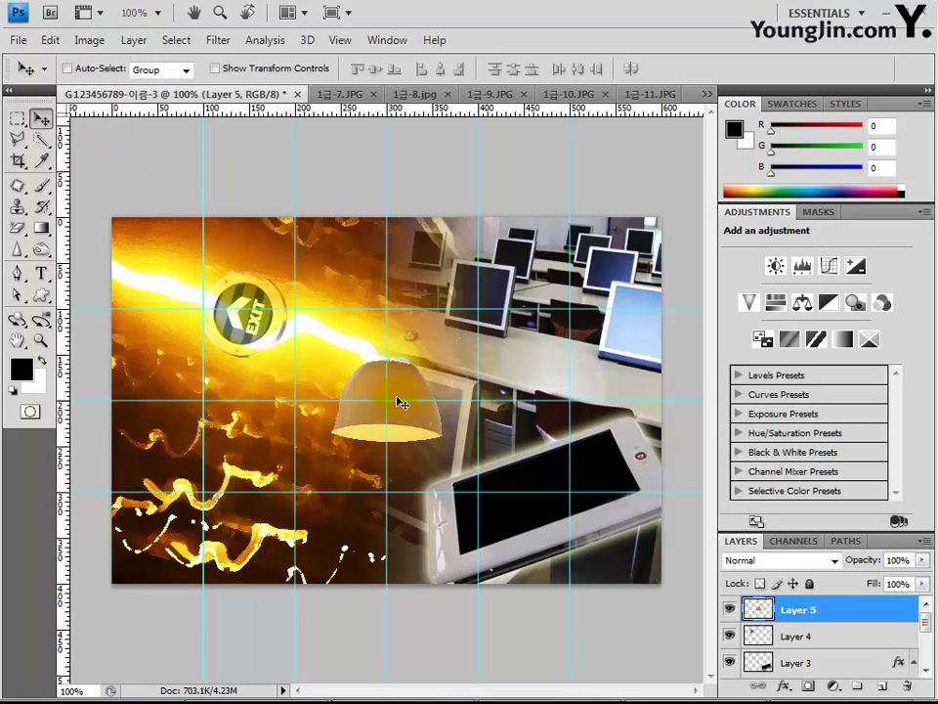
{"action": "left_click_drag", "start_coordinate": [415, 400], "coordinate": [571, 249]}
{"action": "key", "text": "Up"}
{"action": "key", "text": "Up"}
{"action": "key", "text": "Up"}
{"action": "key", "text": "Up"}
{"action": "key", "text": "Up"}
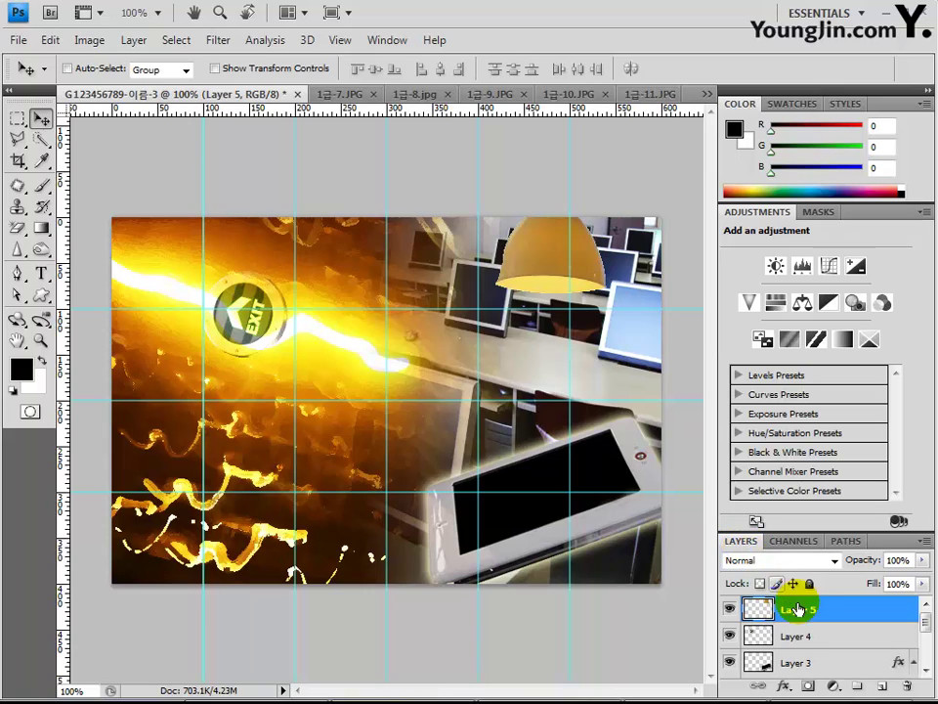
- Add a Hue/Saturation adjustment layer above the lampshade with Colorize on, Hue 130 and Saturation 70
{"action": "left_click", "coordinate": [835, 689]}
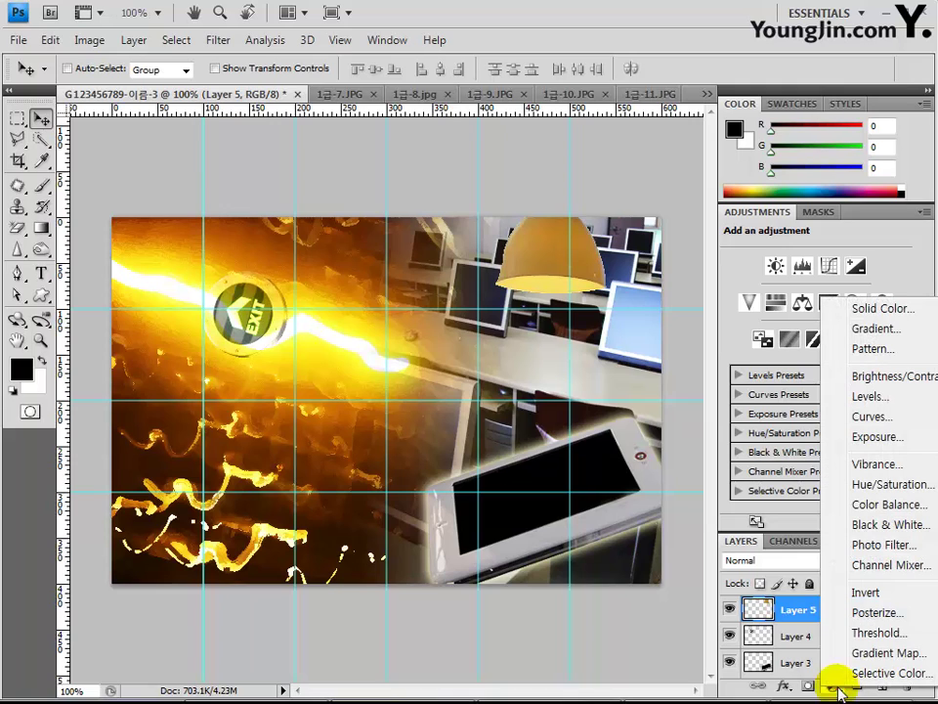
{"action": "left_click", "coordinate": [859, 486]}
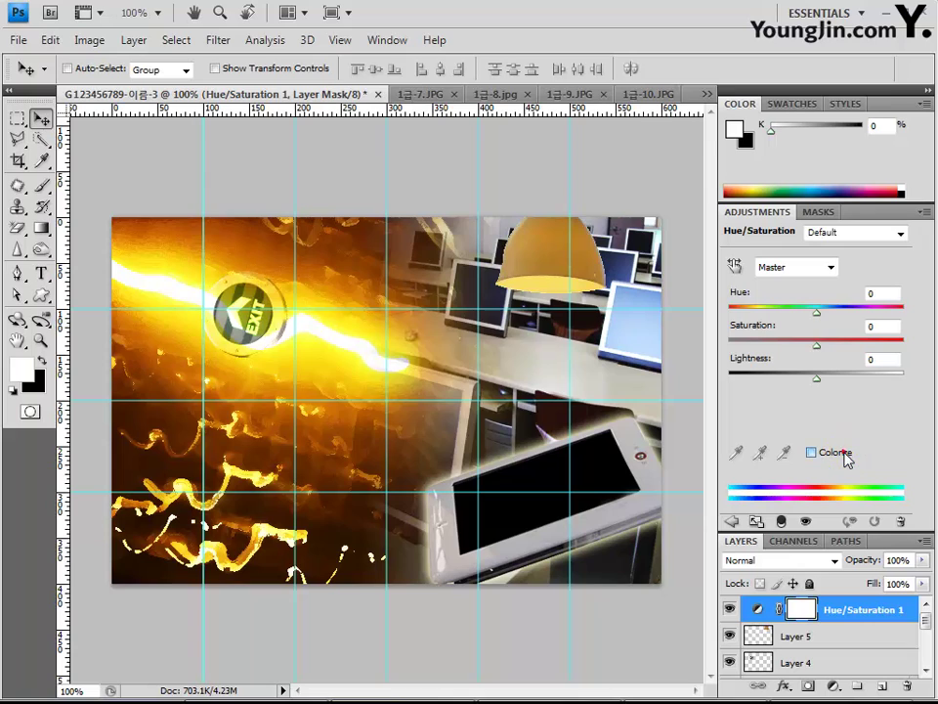
{"action": "left_click", "coordinate": [845, 453]}
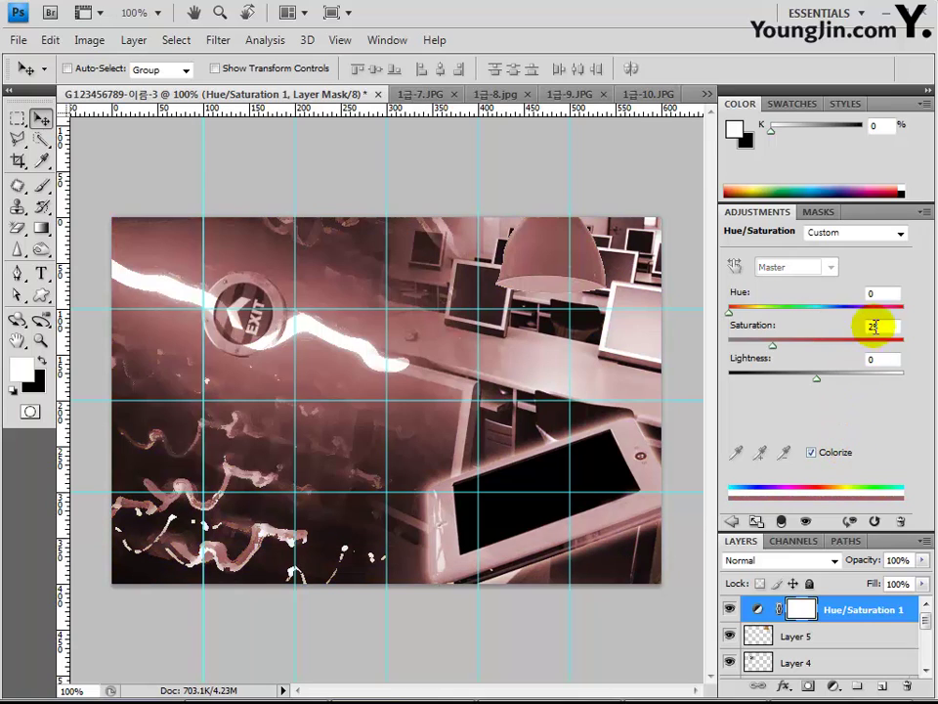
{"action": "left_click", "coordinate": [881, 292]}
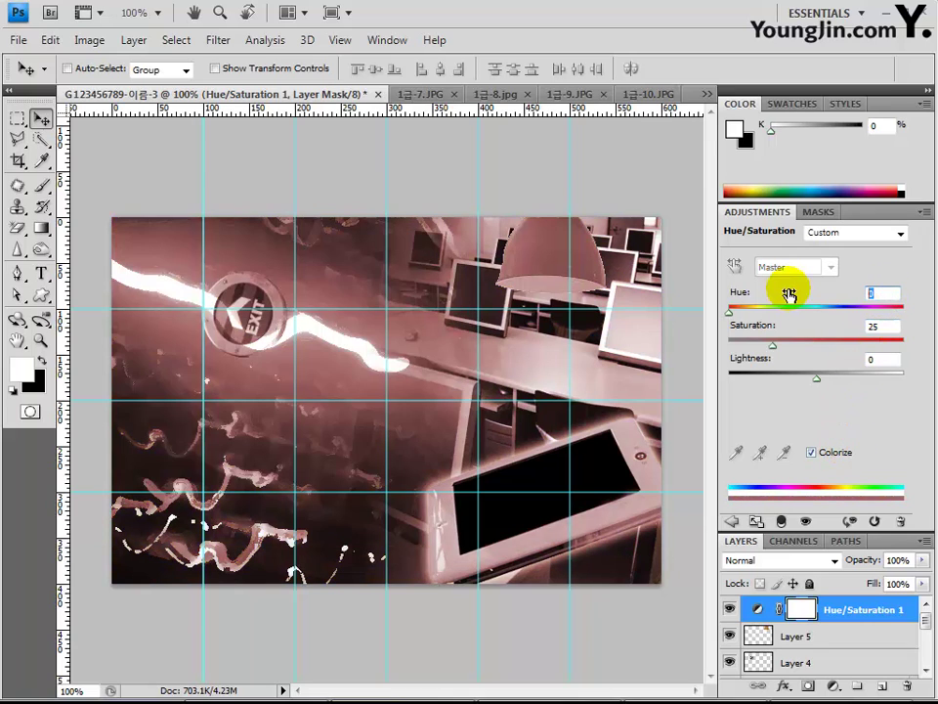
{"action": "type", "text": "130"}
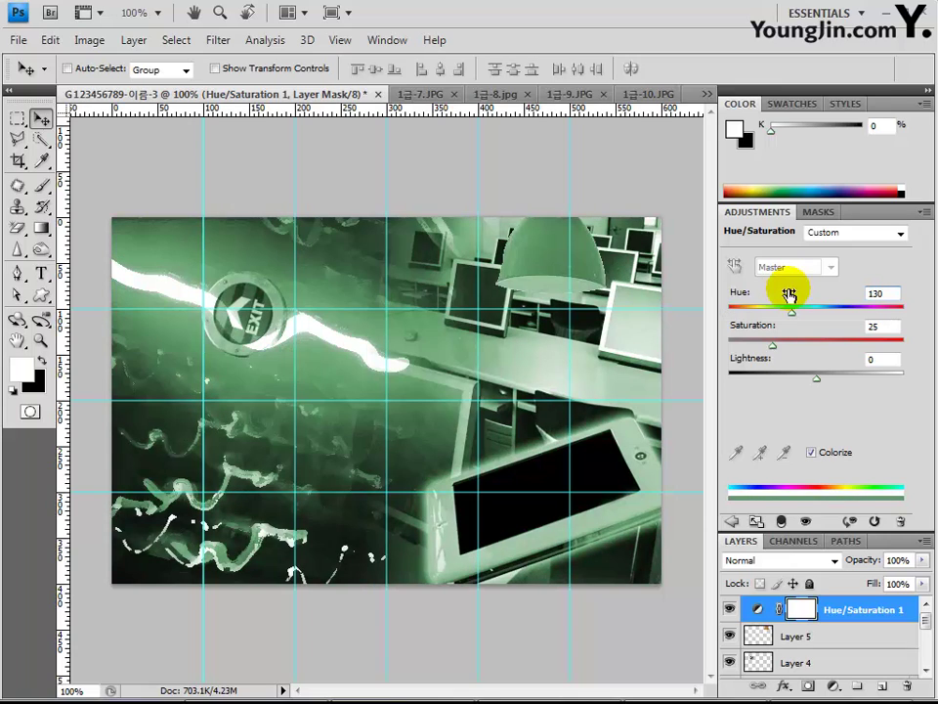
{"action": "key", "text": "Tab"}
{"action": "type", "text": "70"}
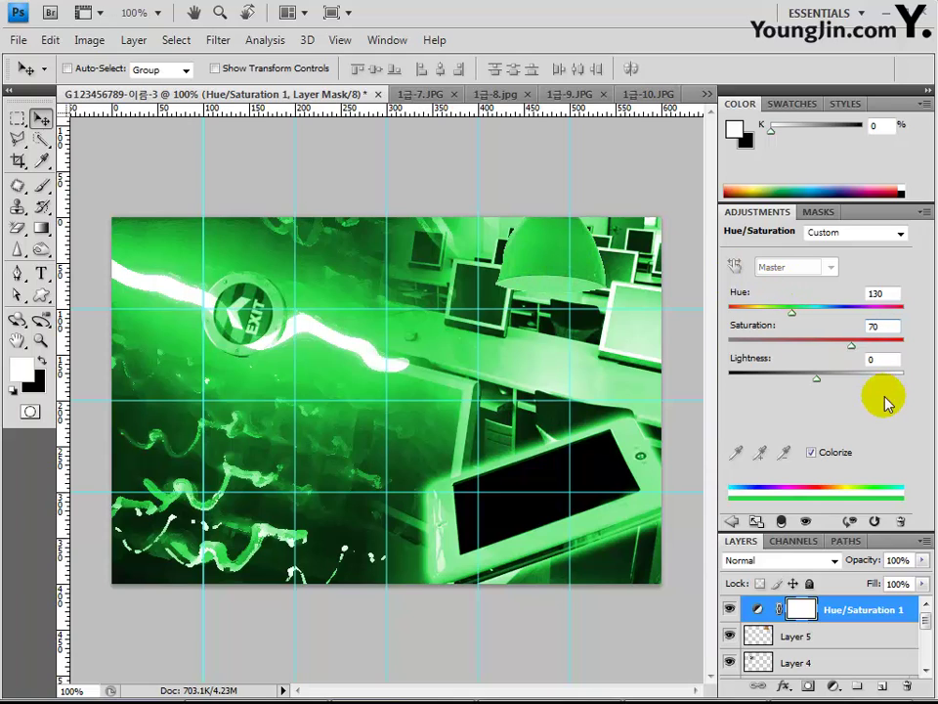
- Clip the Hue/Saturation adjustment to the lampshade layer so it colours only the lampshade
{"action": "left_click", "coordinate": [836, 642]}
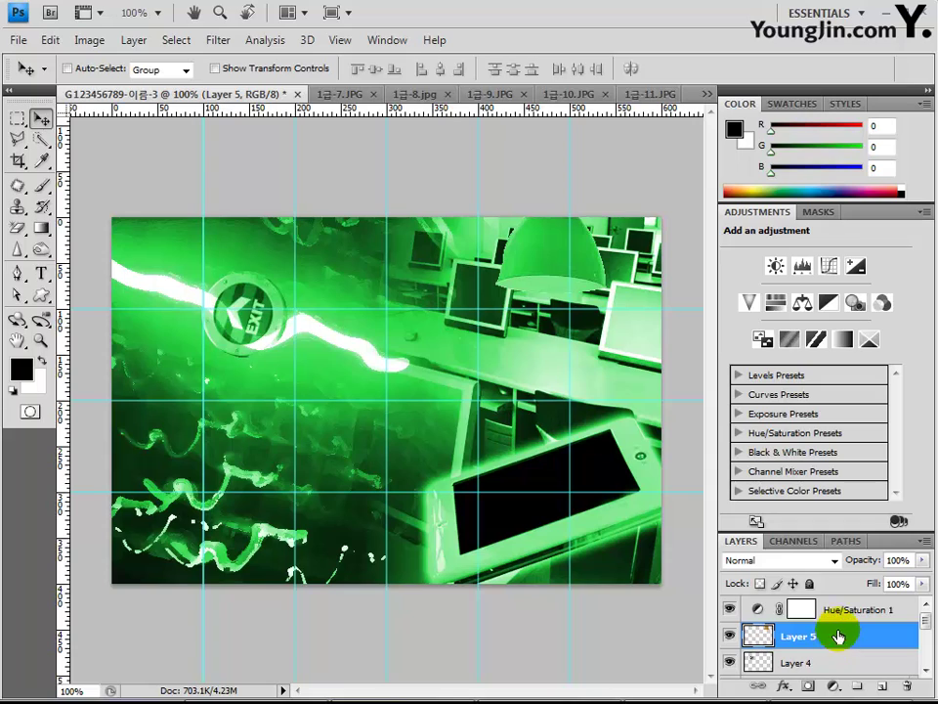
{"action": "left_click", "coordinate": [845, 611]}
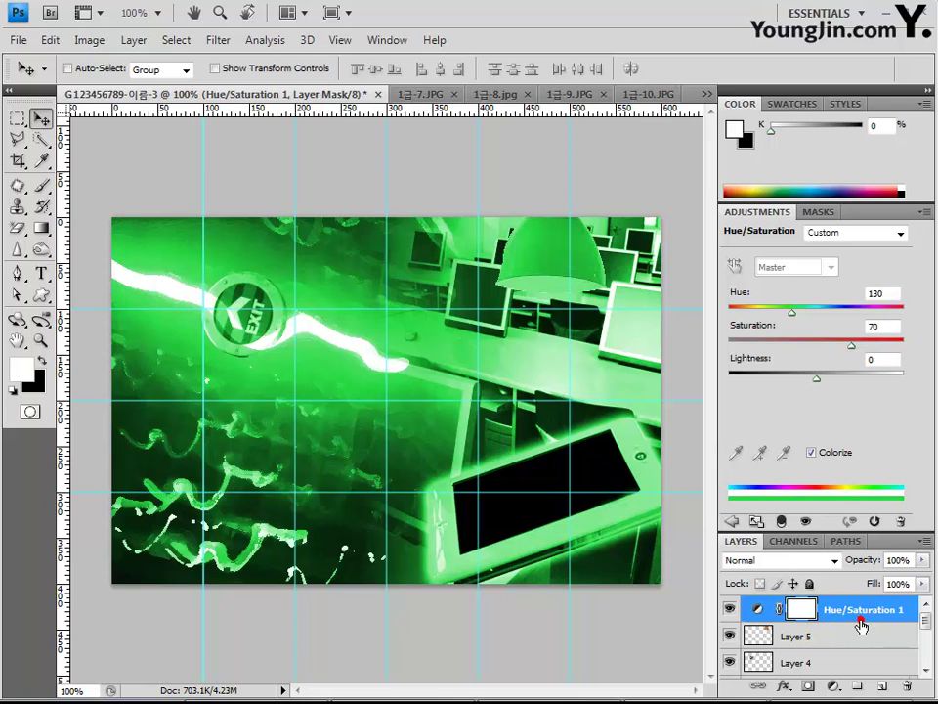
{"action": "left_click", "coordinate": [861, 623], "text": "alt"}
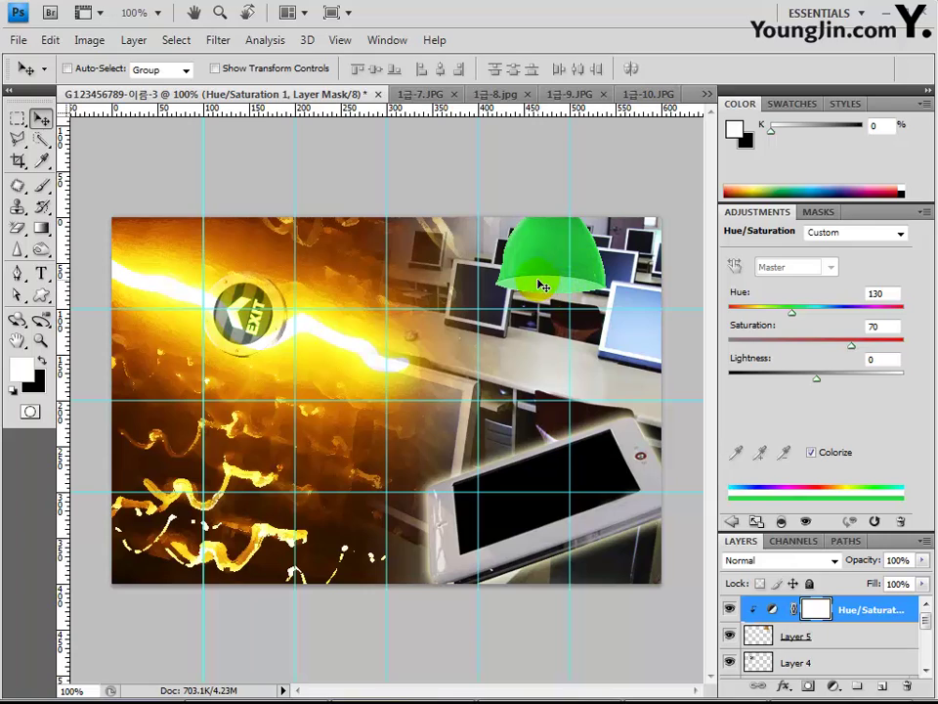
{"action": "left_click_drag", "start_coordinate": [540, 285], "coordinate": [540, 401]}
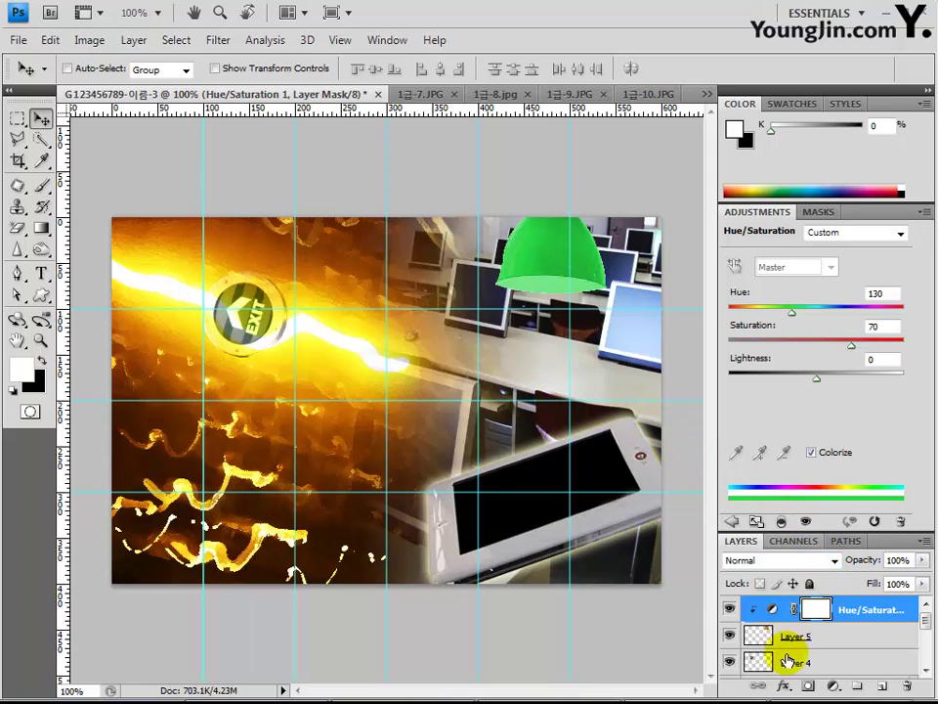
{"action": "left_click", "coordinate": [785, 687]}
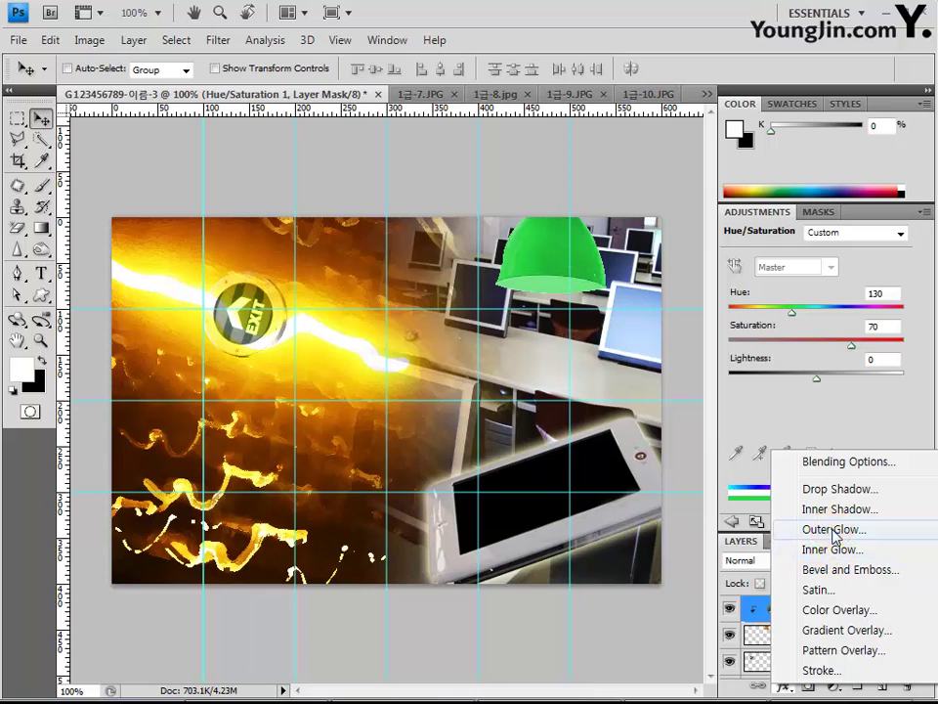
{"action": "left_click", "coordinate": [832, 529]}
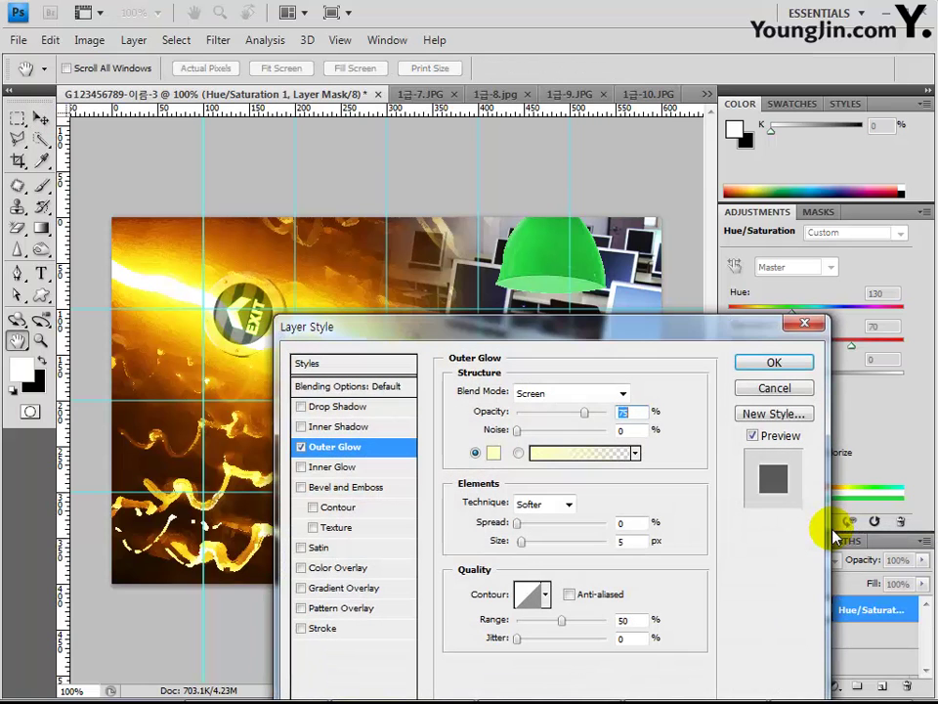
{"action": "double_click", "coordinate": [626, 542]}
{"action": "left_click", "coordinate": [546, 543]}
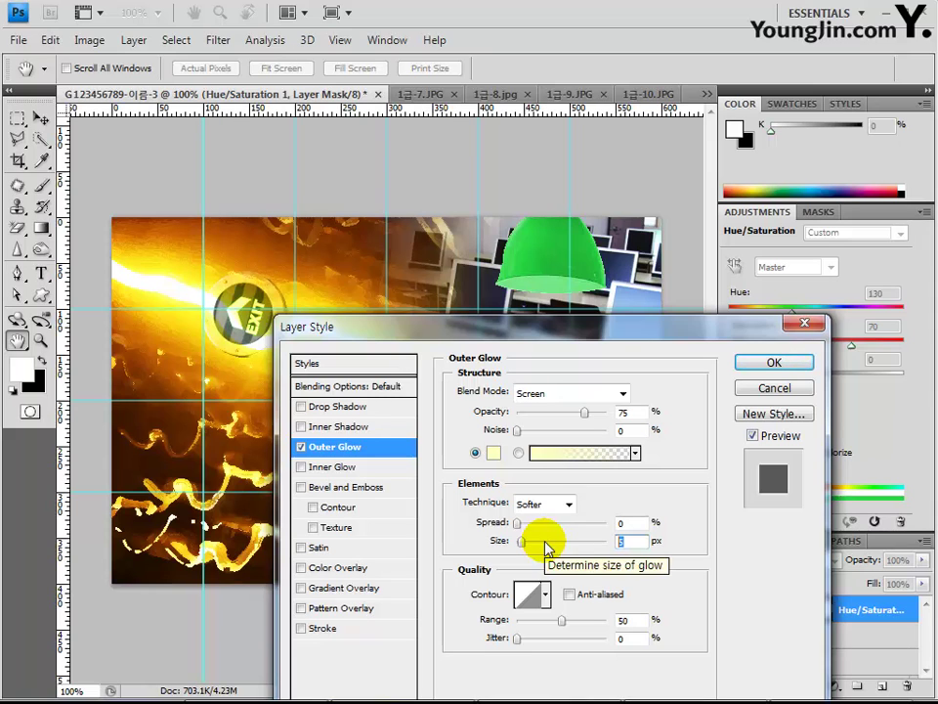
{"action": "type", "text": "25"}
{"action": "key", "text": "Return"}
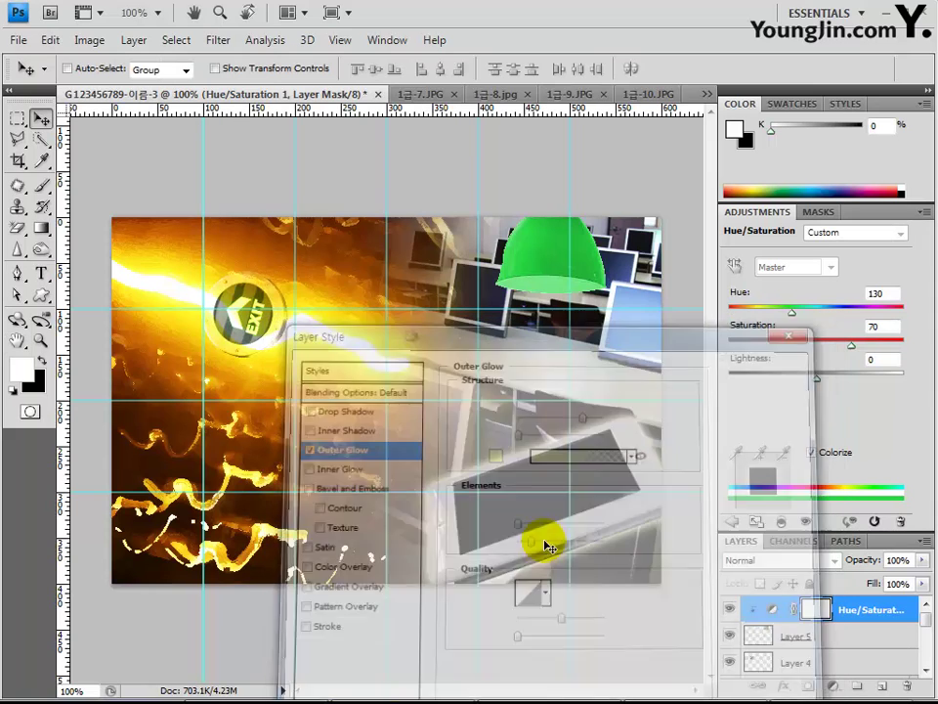
- Give the lampshade layer an Outer Glow with a size of 25 px and a Drop Shadow with default settings
{"action": "left_click_drag", "start_coordinate": [898, 609], "coordinate": [807, 640]}
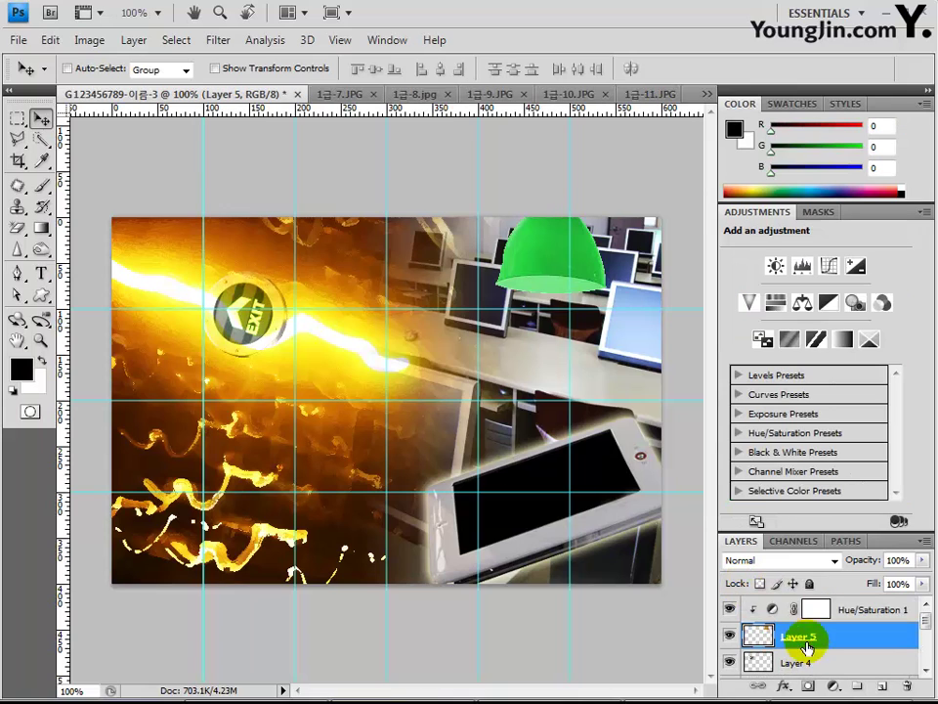
{"action": "left_click", "coordinate": [781, 688]}
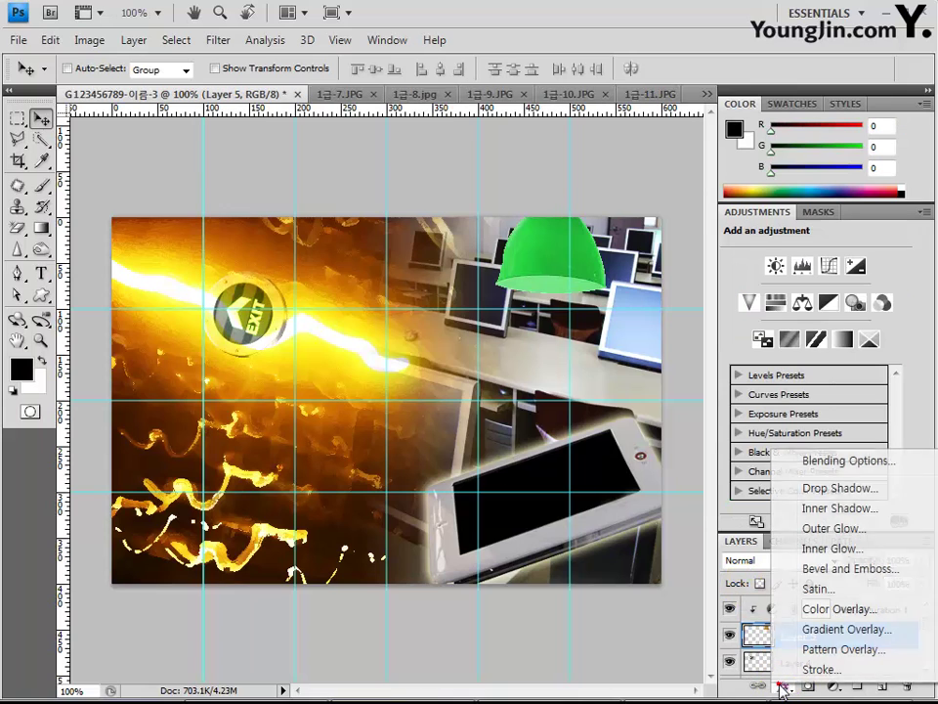
{"action": "left_click", "coordinate": [836, 529]}
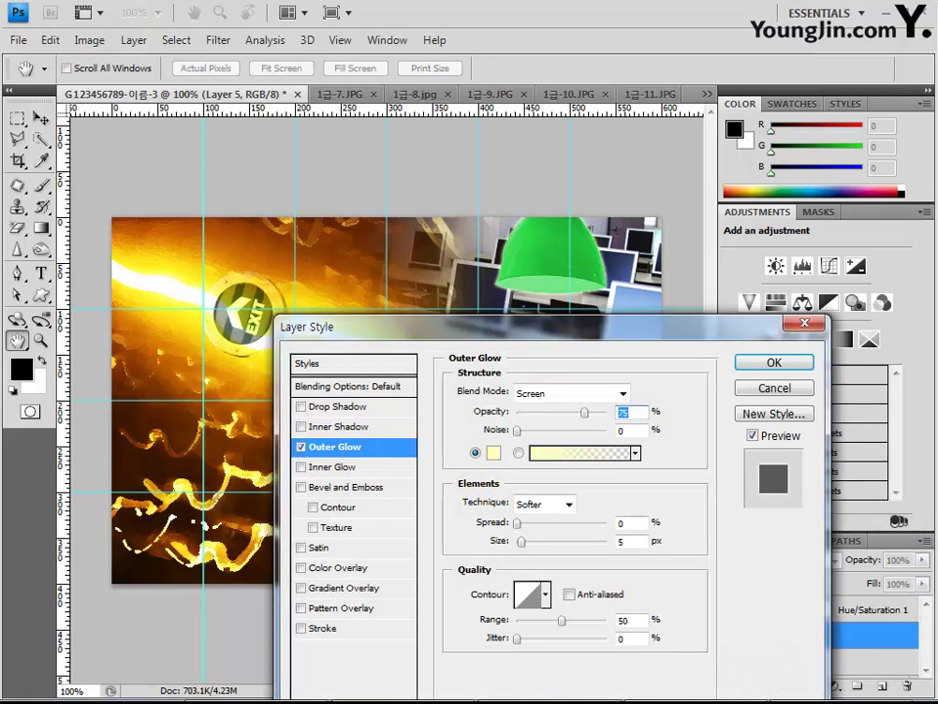
{"action": "left_click", "coordinate": [631, 540]}
{"action": "left_click", "coordinate": [533, 550]}
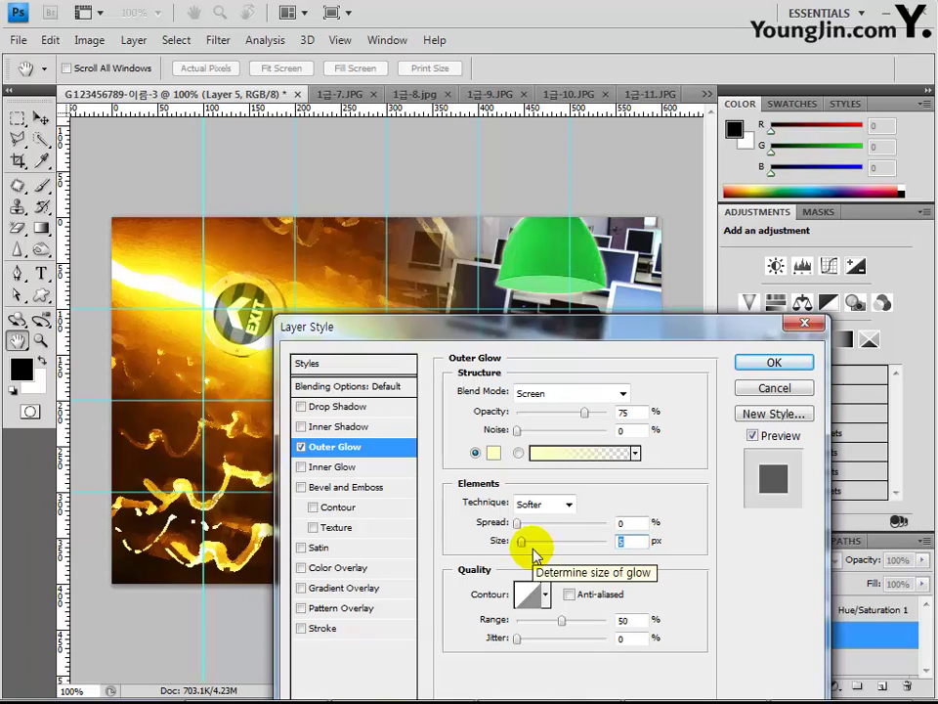
{"action": "type", "text": "25"}
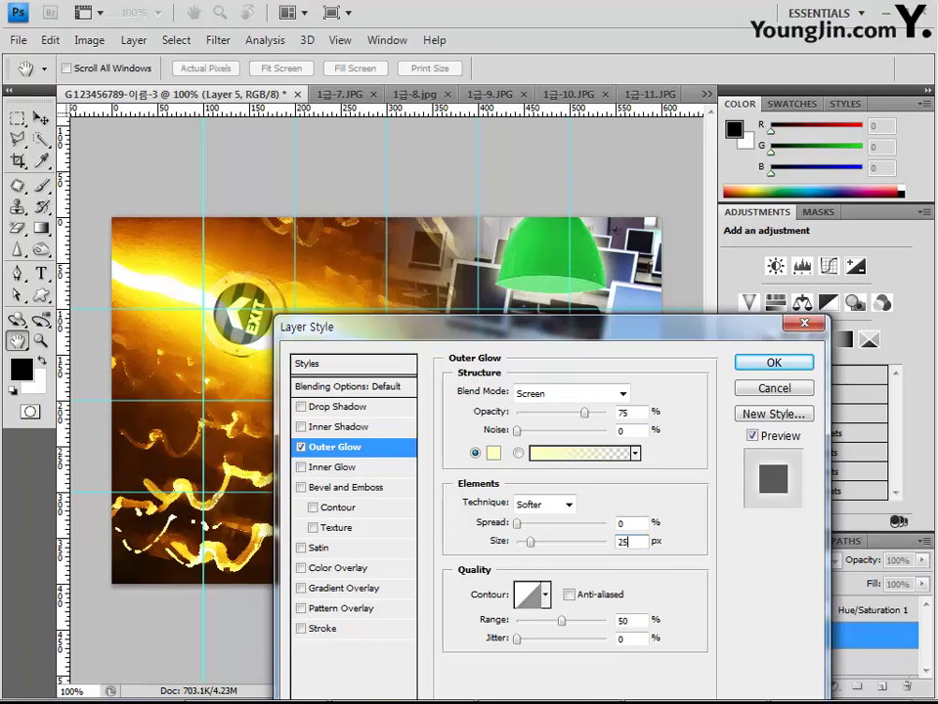
{"action": "left_click", "coordinate": [333, 405]}
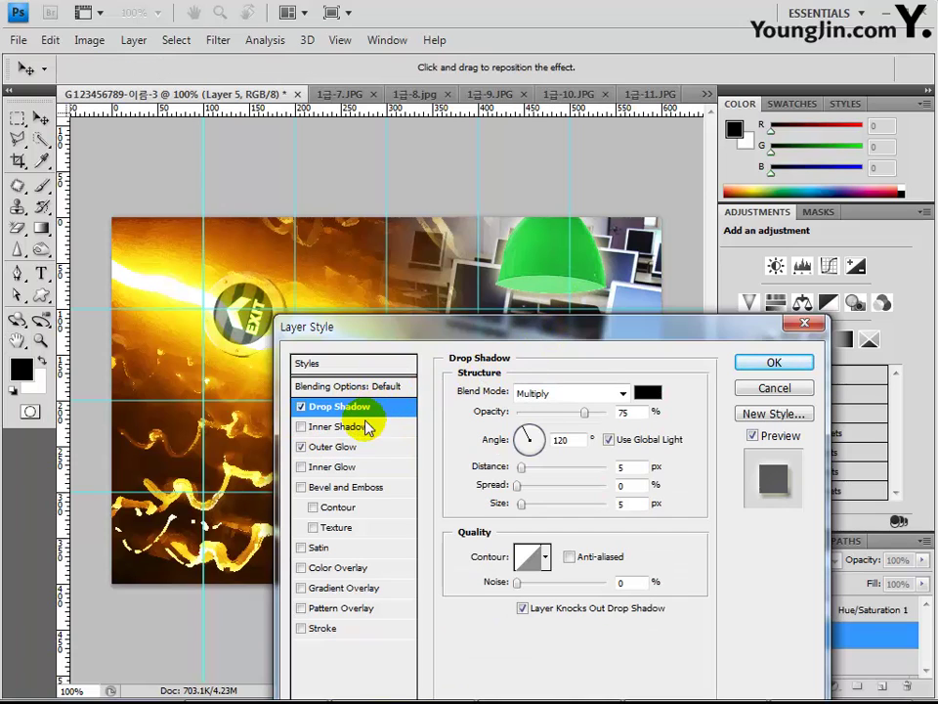
{"action": "left_click", "coordinate": [774, 364]}
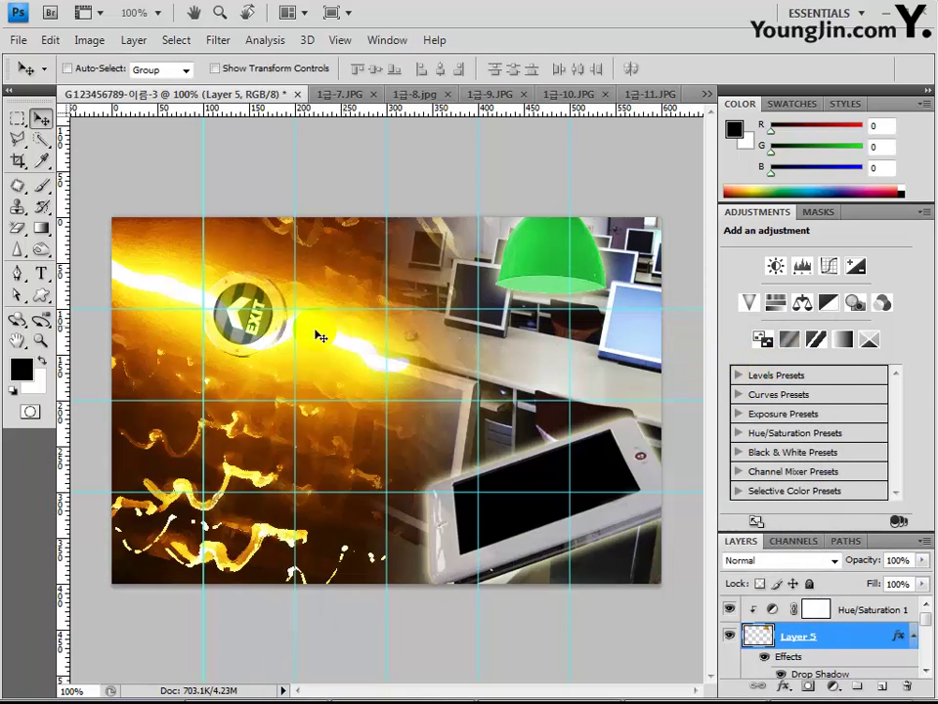
- Add a centre-aligned 60 pt horizontal text layer reading "World of Future" in the composition's lower-left area
{"action": "left_click", "coordinate": [42, 274]}
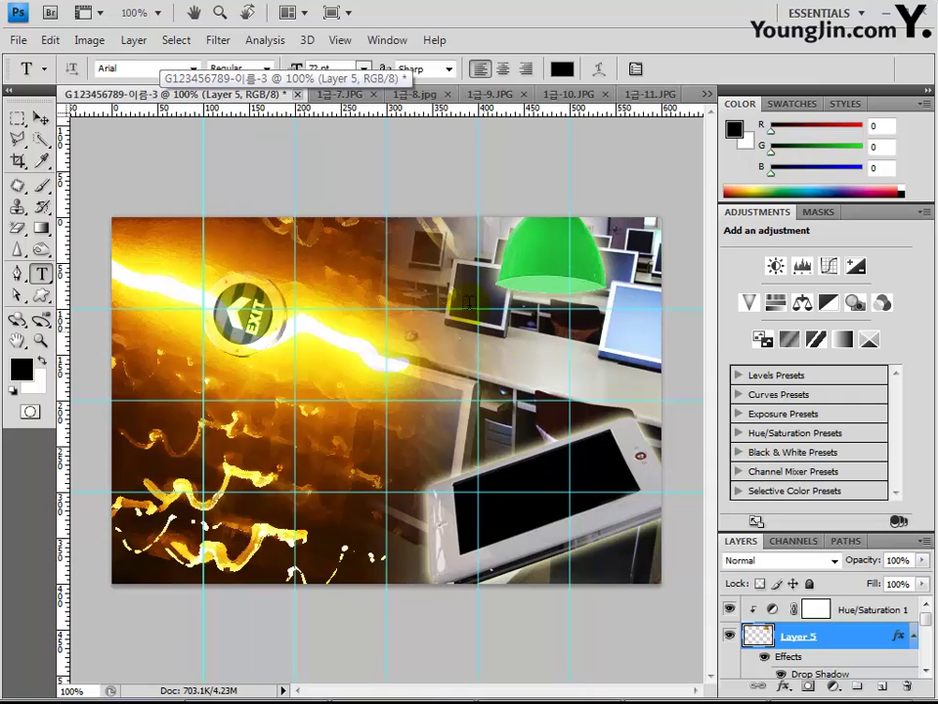
{"action": "left_click", "coordinate": [322, 69]}
{"action": "type", "text": "60"}
{"action": "key", "text": "Return"}
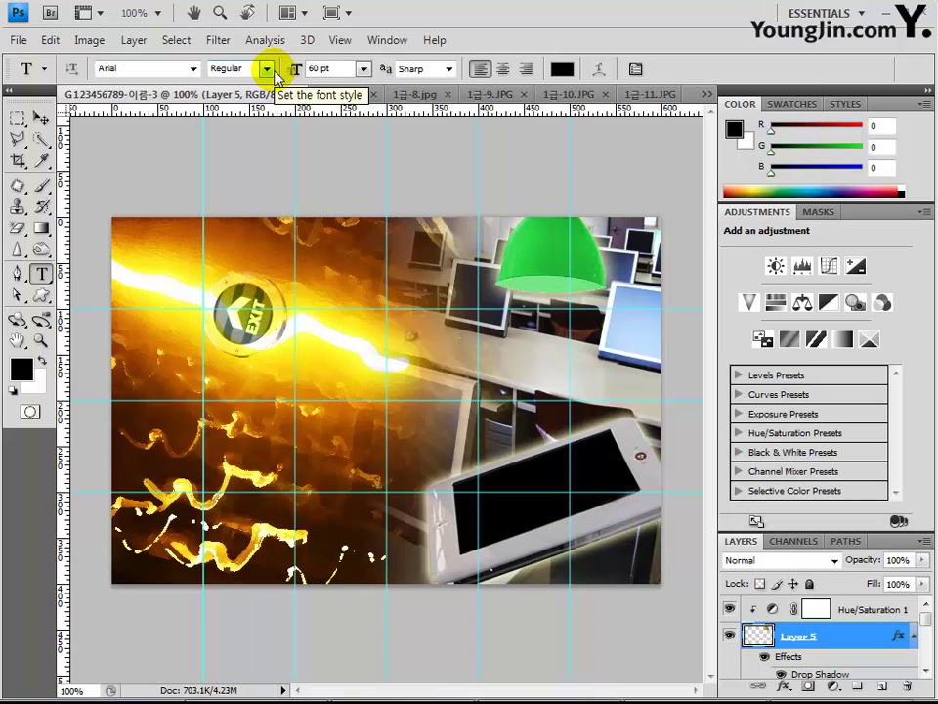
{"action": "left_click", "coordinate": [502, 71]}
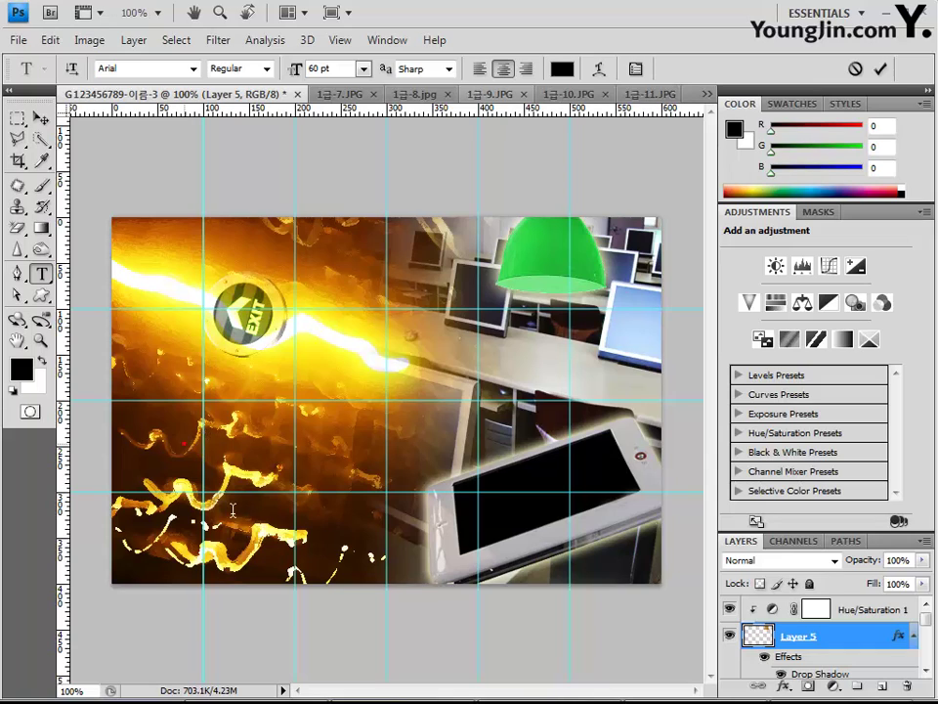
{"action": "left_click", "coordinate": [138, 327]}
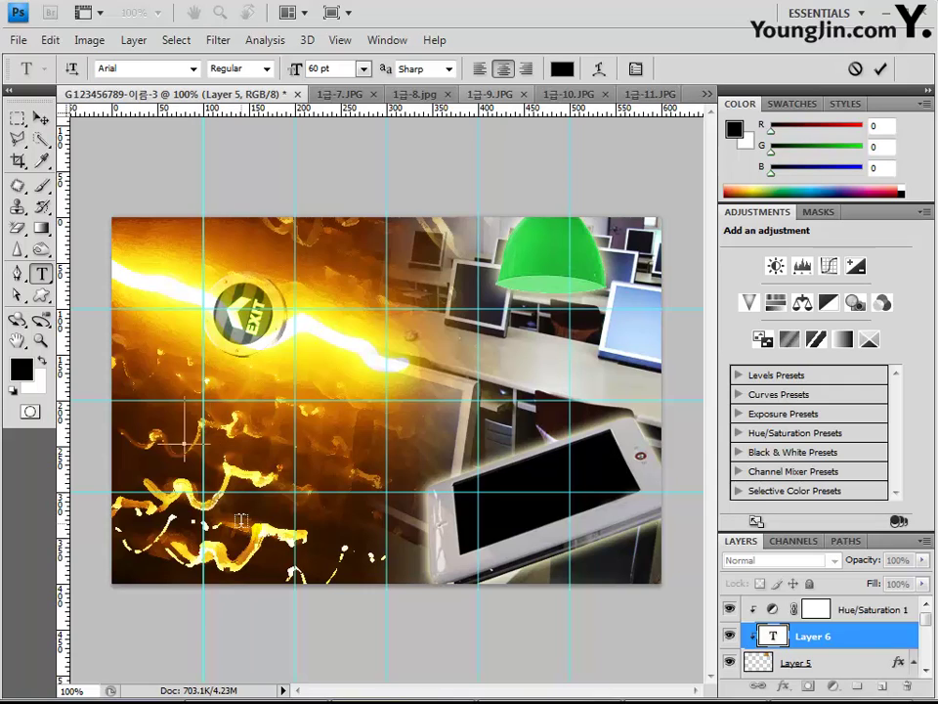
{"action": "left_click", "coordinate": [842, 644]}
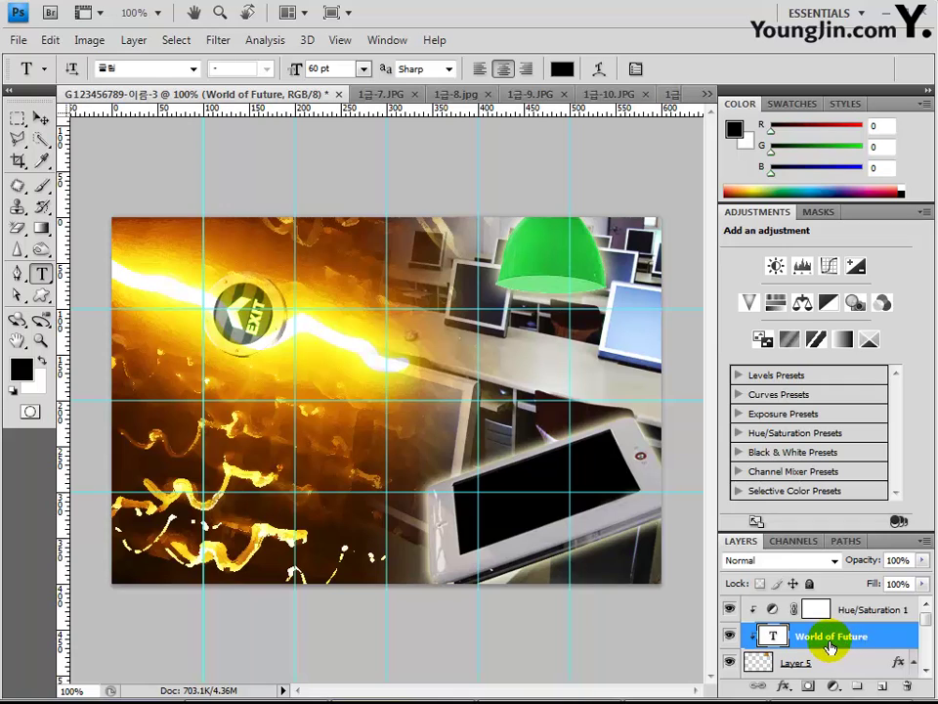
- Move the "World of Future" text layer above the clipped Hue/Saturation layer, outside the clipping group, and set its font to Arial
{"action": "left_click_drag", "start_coordinate": [828, 640], "coordinate": [865, 611]}
{"action": "left_click", "coordinate": [861, 624], "text": "alt"}
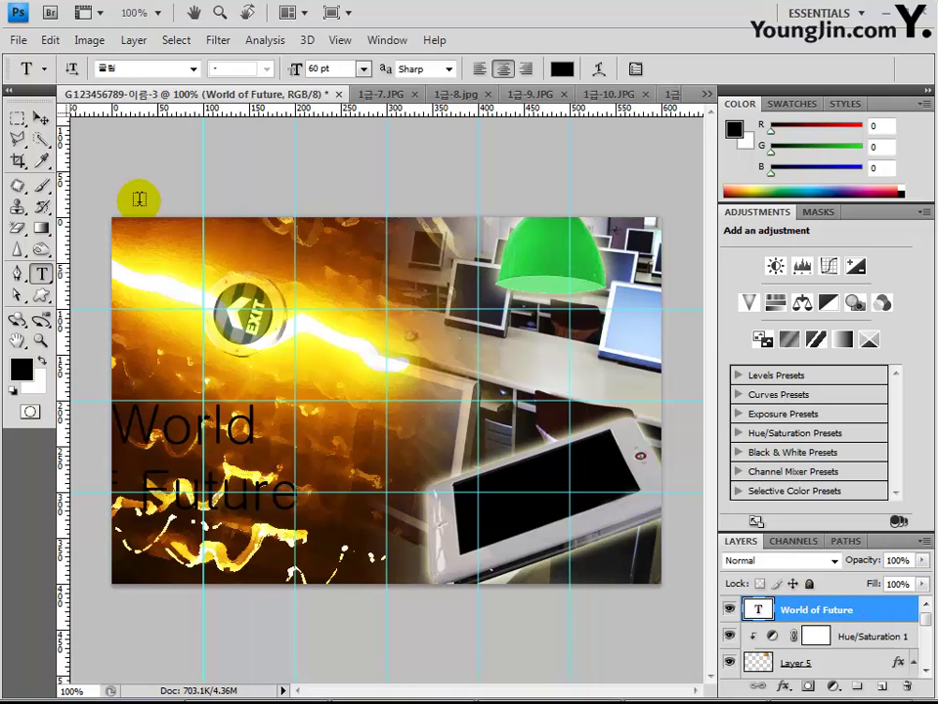
{"action": "type", "text": "Arial"}
{"action": "key", "text": "Return"}
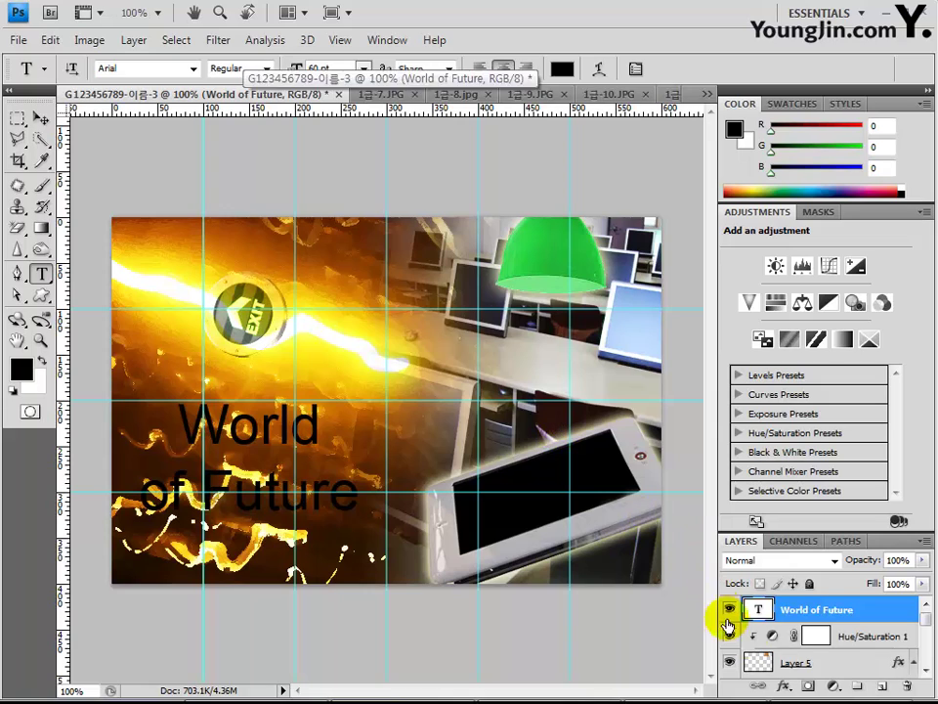
- Add a Gradient Overlay to the "World of Future" text and set the gradient's starting colour to #0030cc
{"action": "left_click", "coordinate": [783, 686]}
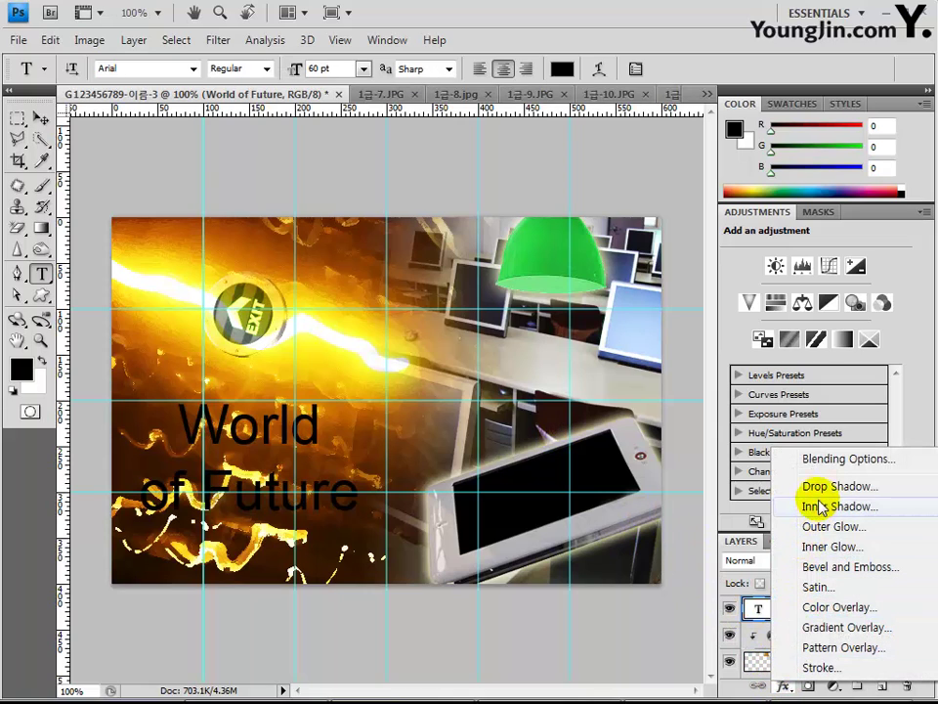
{"action": "left_click", "coordinate": [839, 628]}
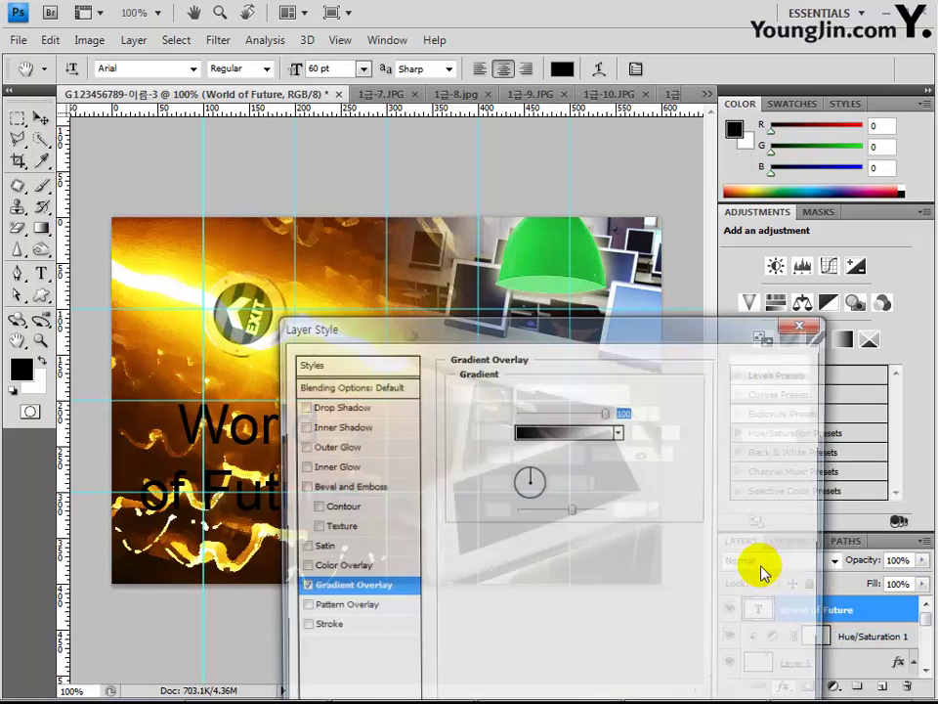
{"action": "left_click", "coordinate": [564, 431]}
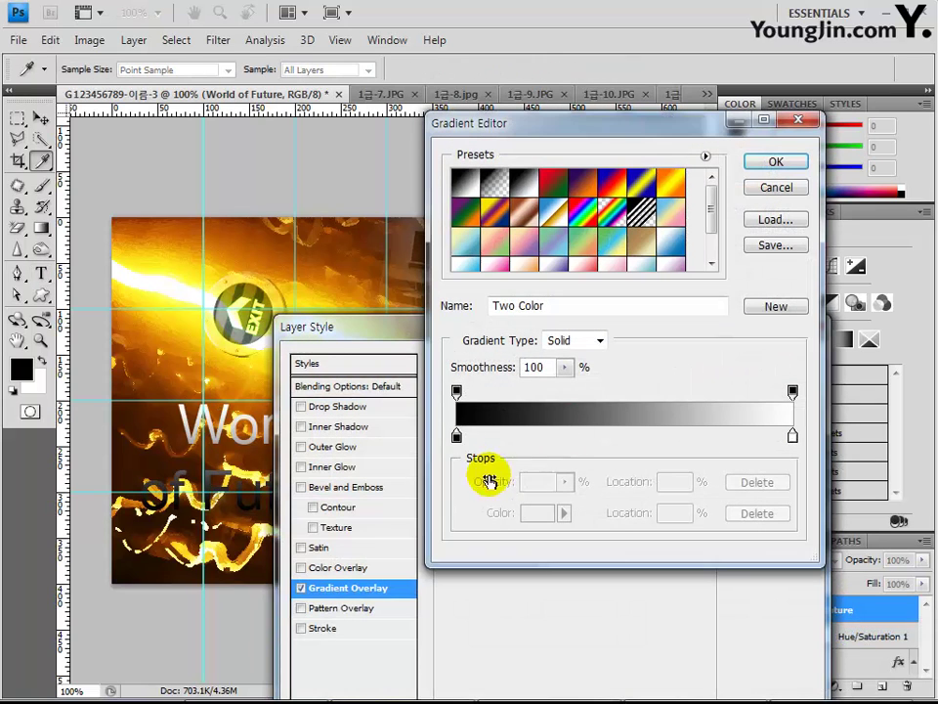
{"action": "double_click", "coordinate": [457, 435]}
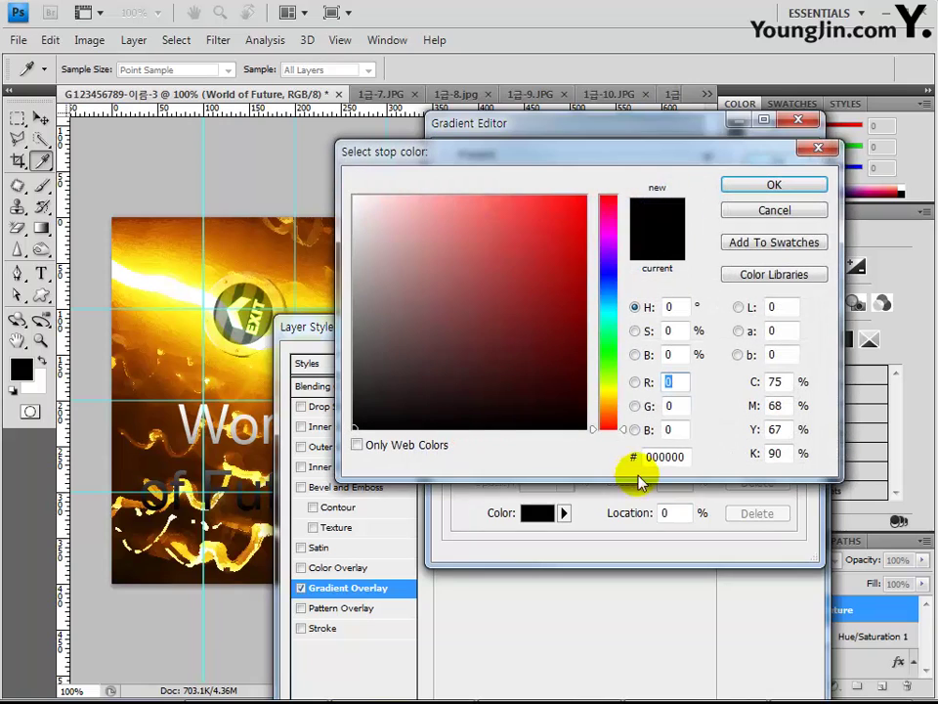
{"action": "left_click_drag", "start_coordinate": [683, 456], "coordinate": [503, 442]}
{"action": "type", "text": "003"}
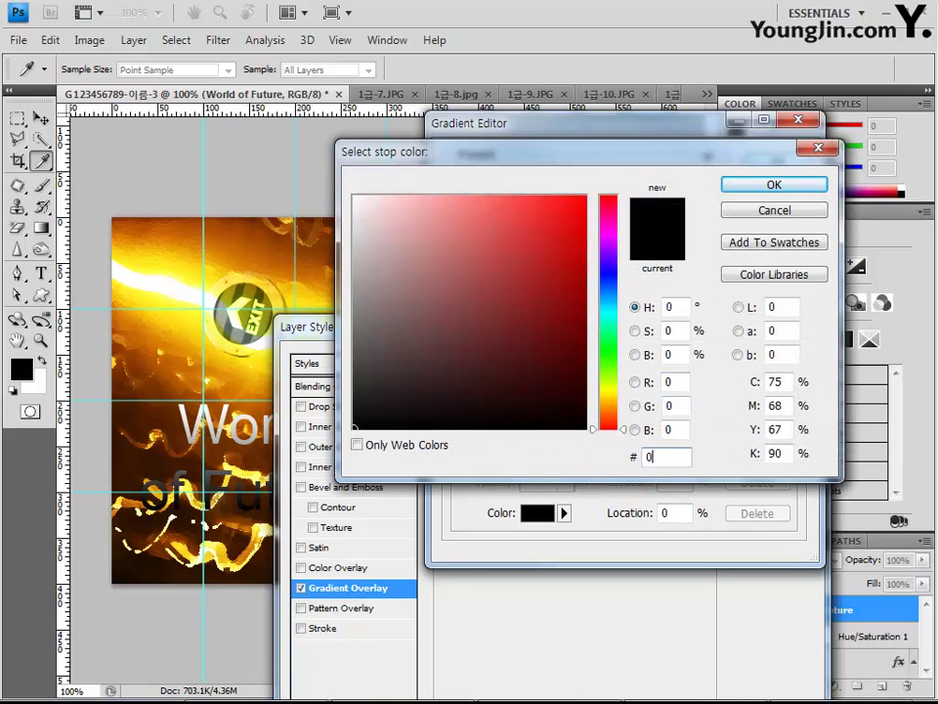
{"action": "type", "text": "0cc"}
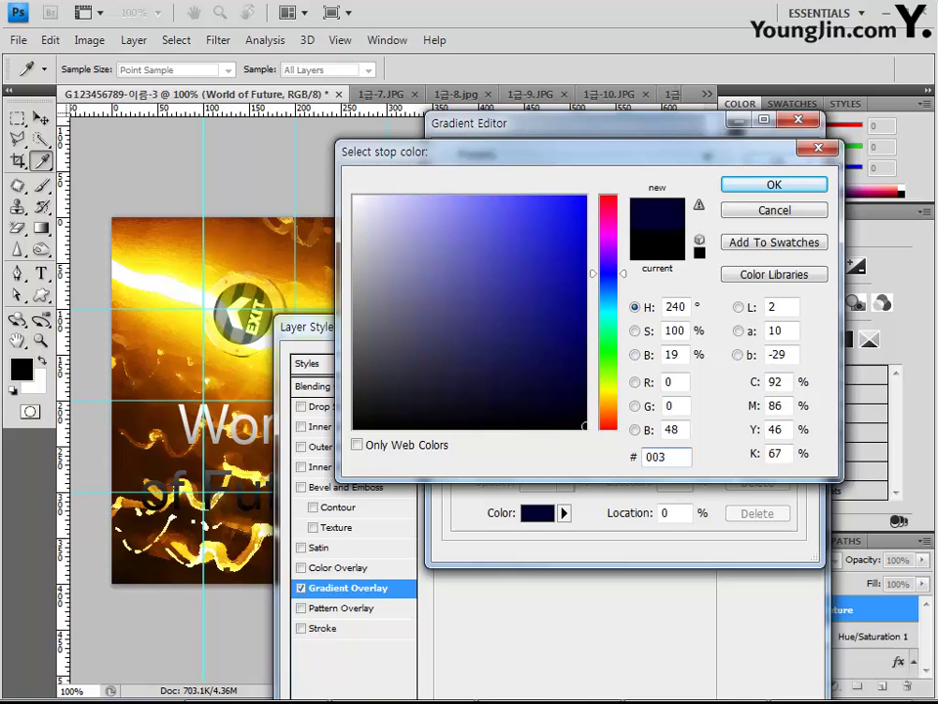
{"action": "key", "text": "Return"}
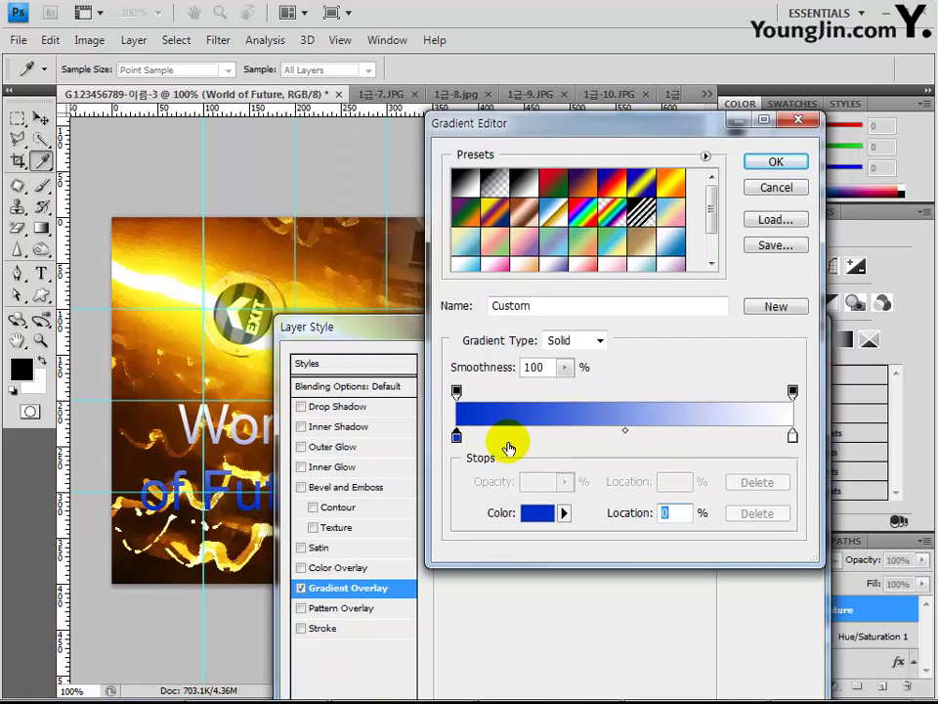
- Set the text gradient's ending colour to #c8fdff and accept the gradient
{"action": "double_click", "coordinate": [792, 437]}
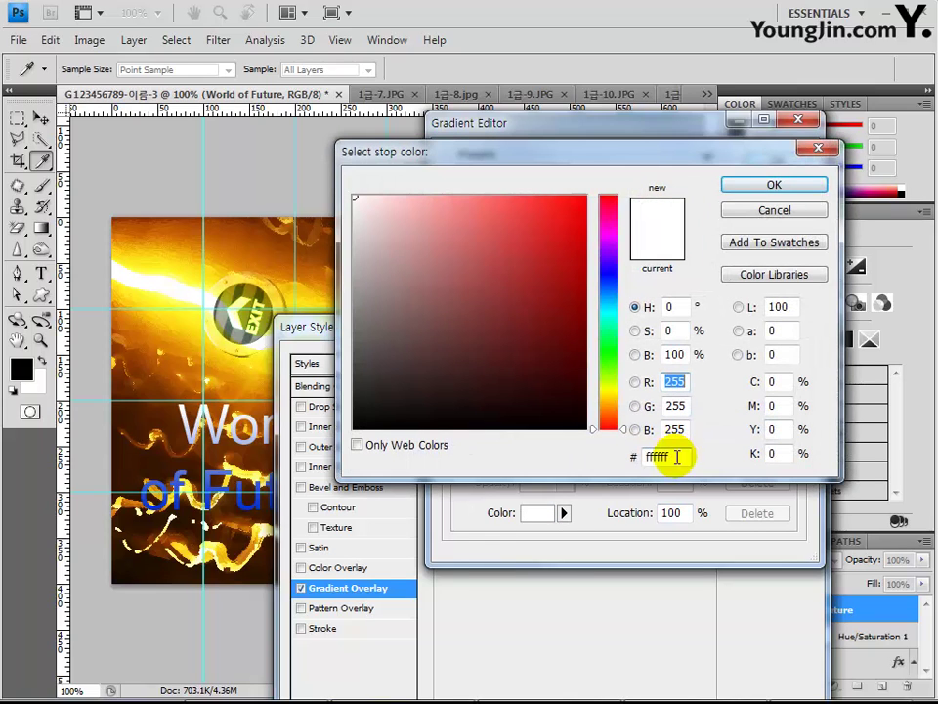
{"action": "double_click", "coordinate": [677, 456]}
{"action": "type", "text": "c"}
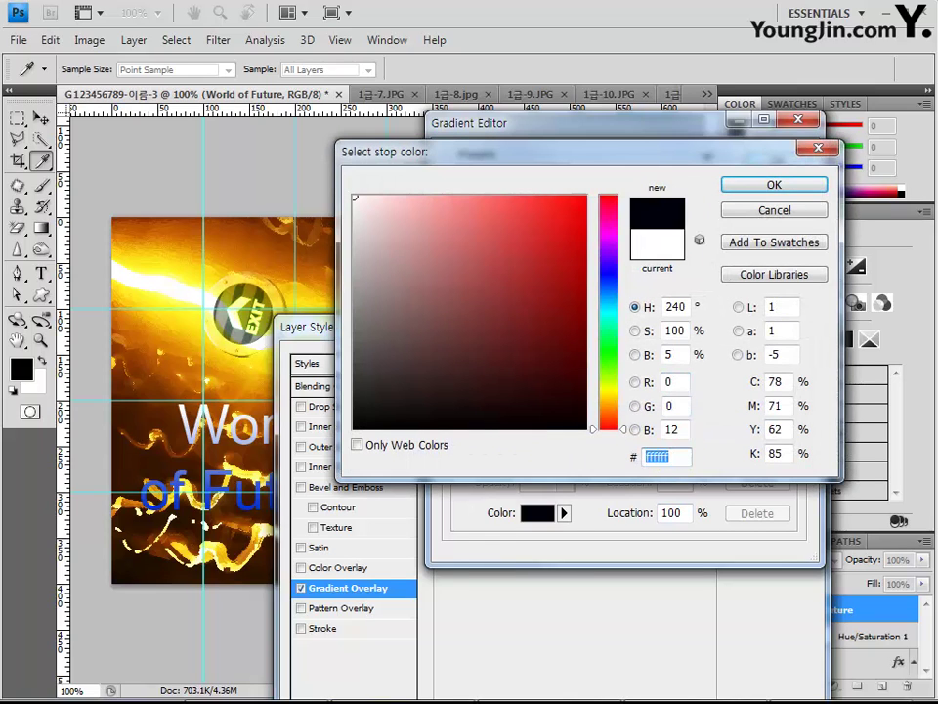
{"action": "type", "text": "8fdff"}
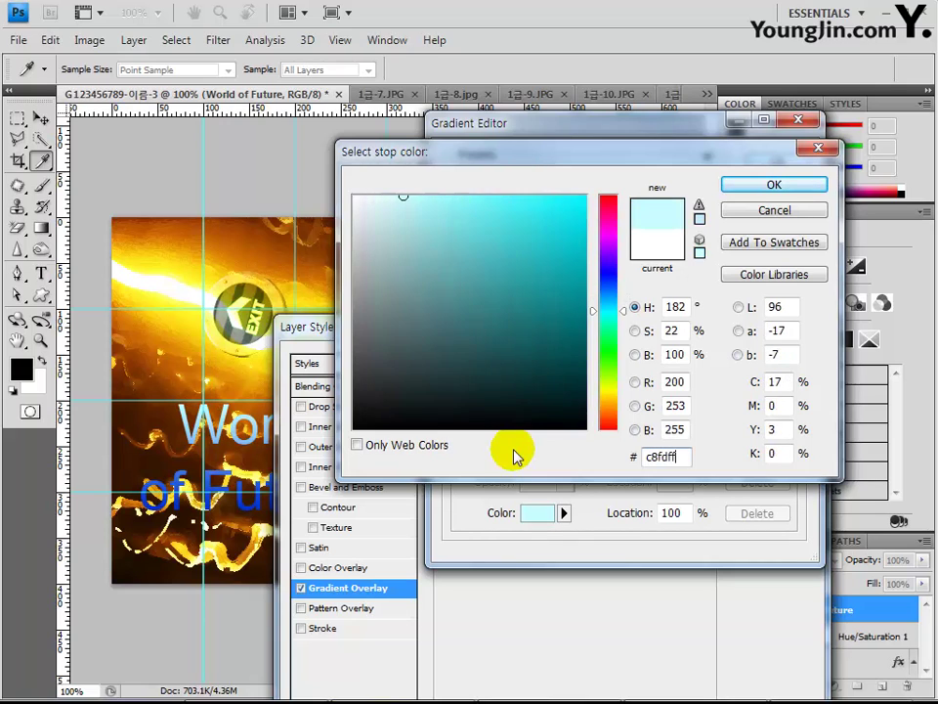
{"action": "key", "text": "Return"}
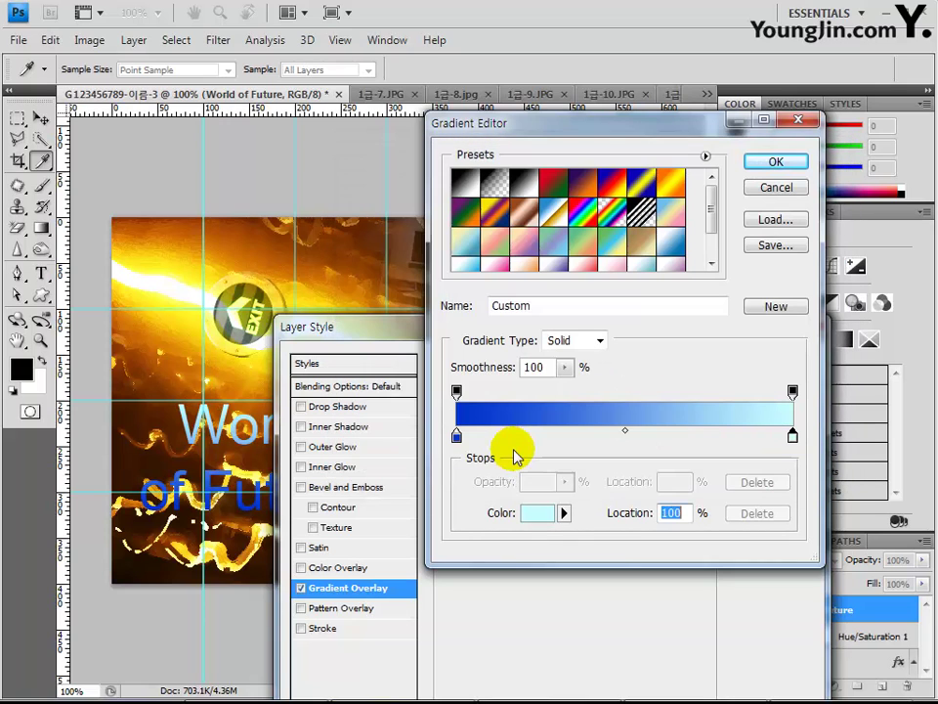
{"action": "key", "text": "Return"}
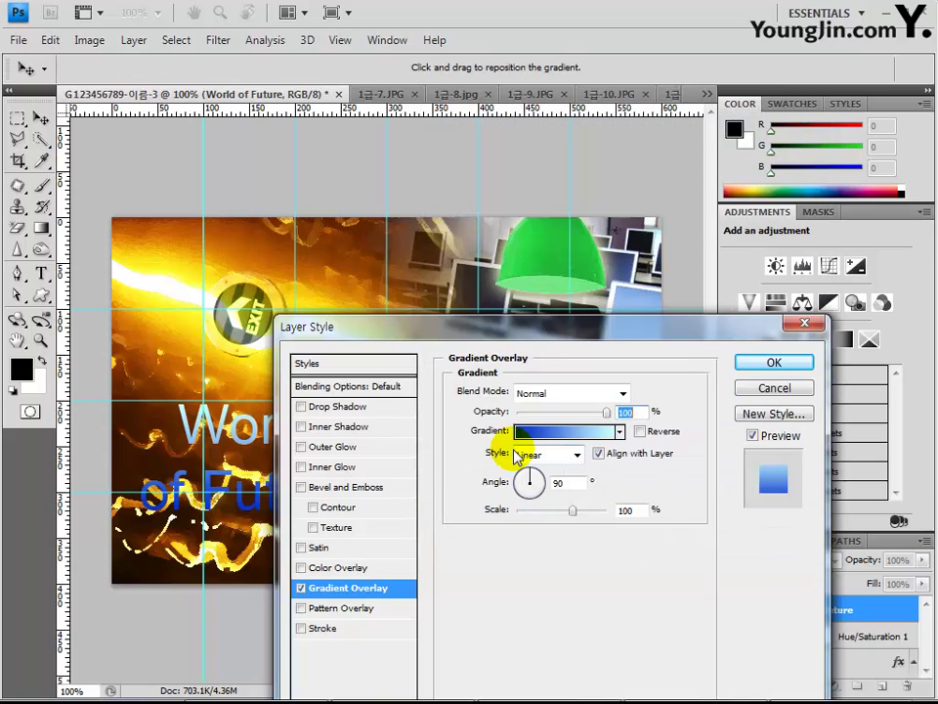
- Give the "World of Future" text a 2 px white Stroke positioned outside and apply the layer style
{"action": "left_click", "coordinate": [331, 628]}
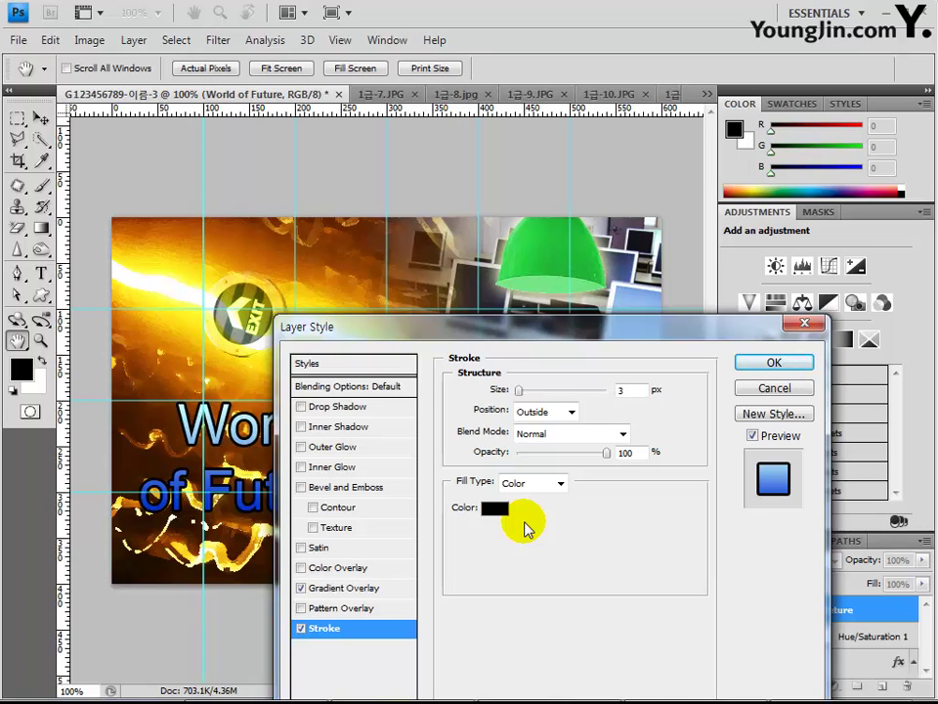
{"action": "double_click", "coordinate": [624, 390]}
{"action": "type", "text": "2"}
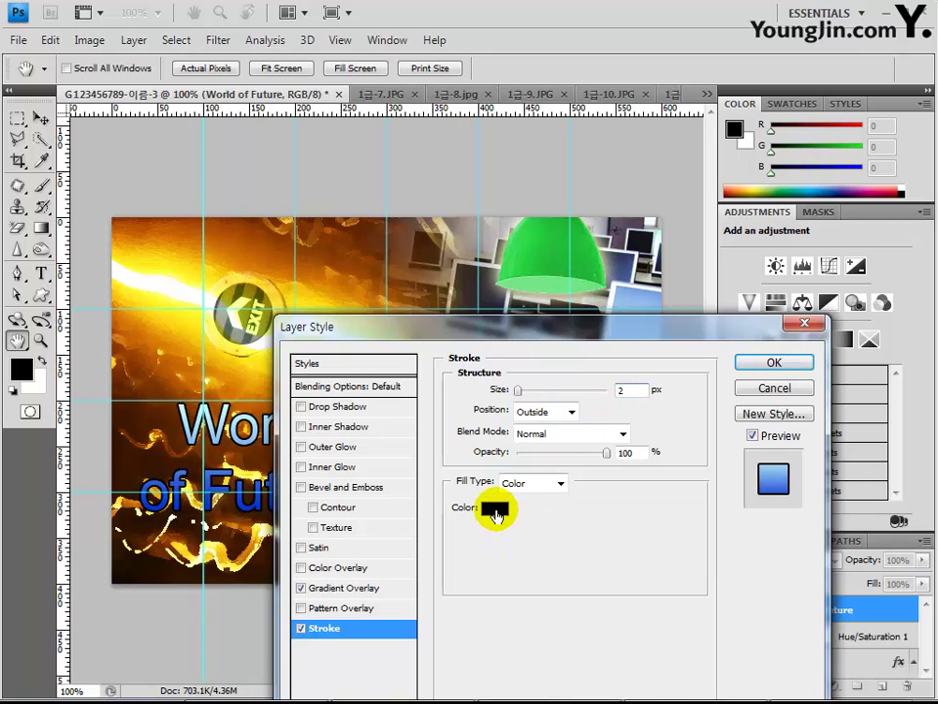
{"action": "left_click", "coordinate": [495, 510]}
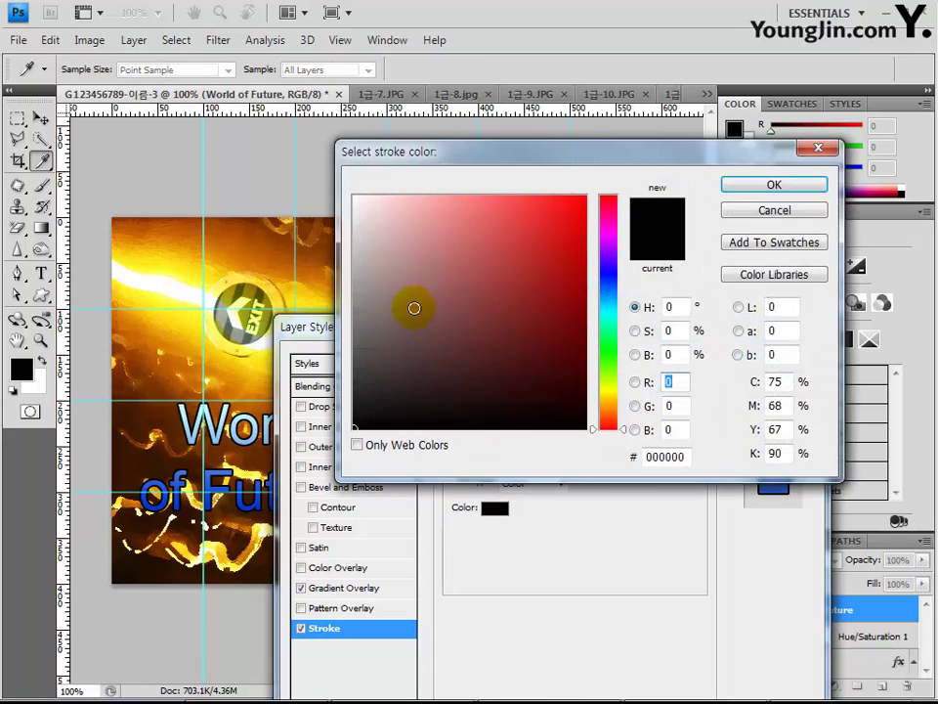
{"action": "left_click_drag", "start_coordinate": [414, 308], "coordinate": [354, 197]}
{"action": "left_click", "coordinate": [773, 185]}
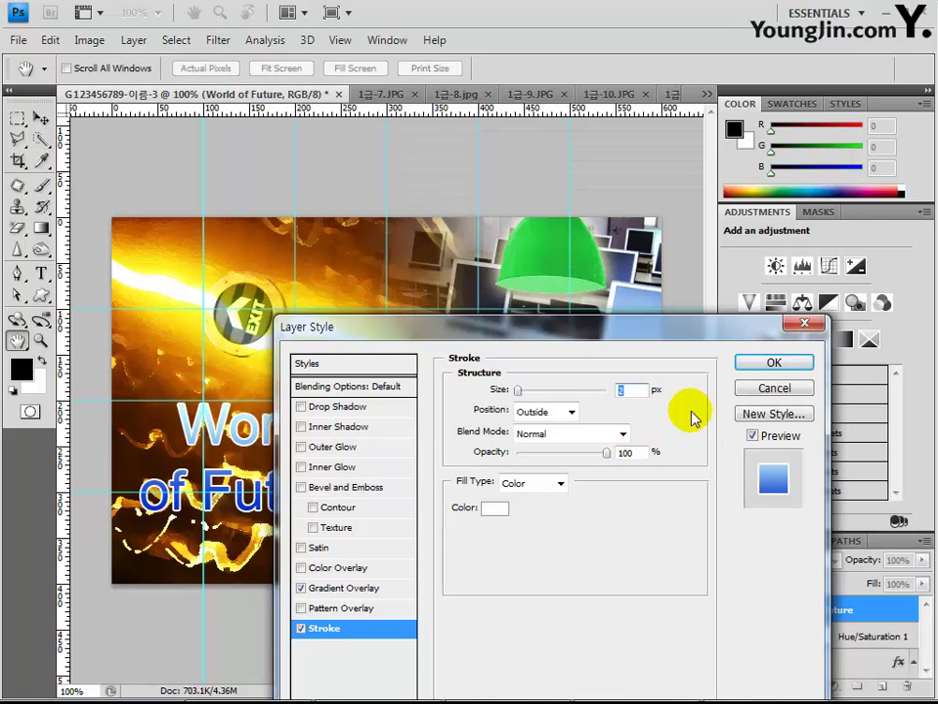
{"action": "left_click", "coordinate": [772, 362]}
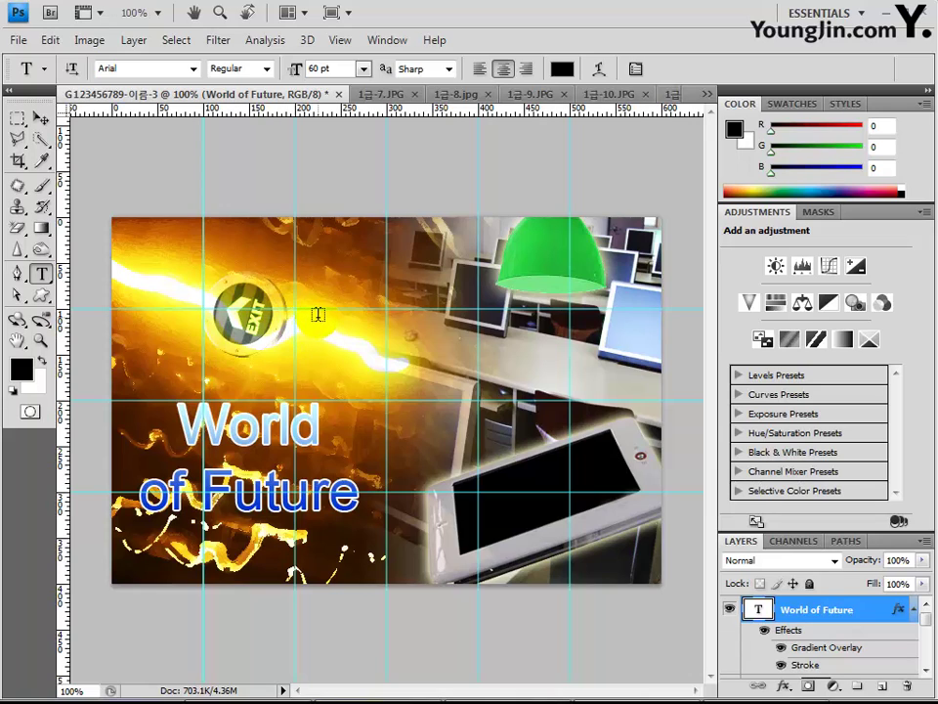
- Start a new text layer below and left of the lampshade with the 돋움 font at 24 pt
{"action": "left_click", "coordinate": [392, 334]}
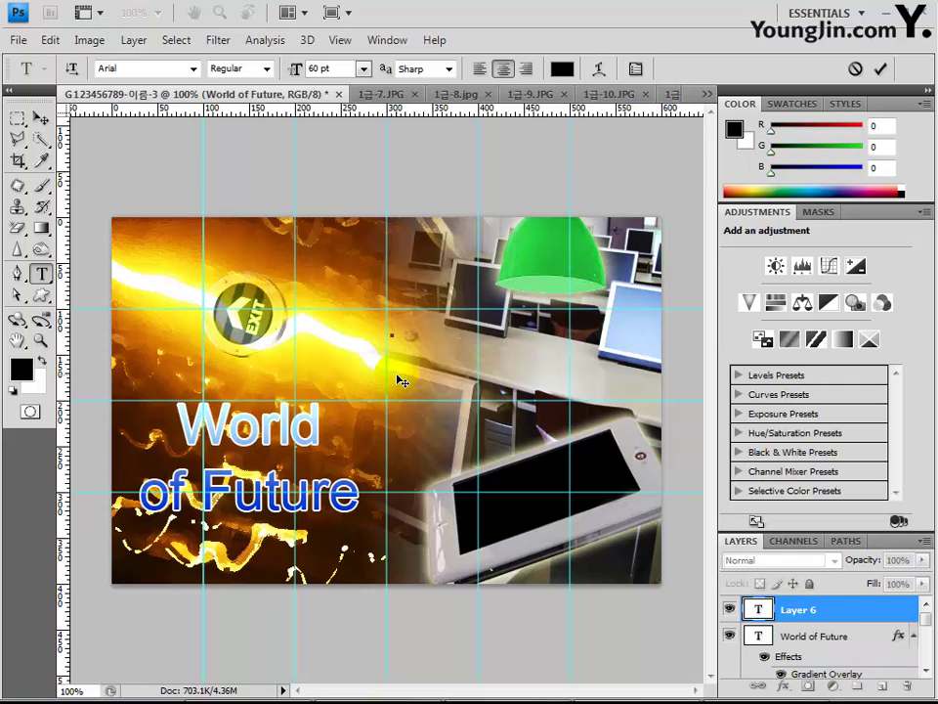
{"action": "left_click", "coordinate": [192, 68]}
{"action": "left_click_drag", "start_coordinate": [420, 383], "coordinate": [415, 244]}
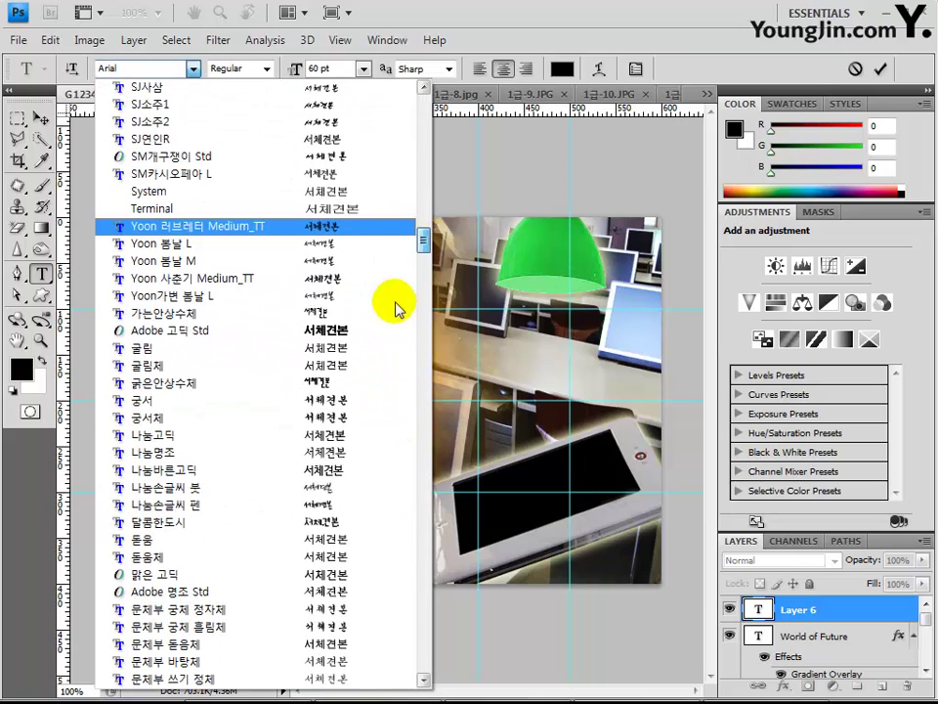
{"action": "left_click", "coordinate": [273, 546]}
{"action": "left_click", "coordinate": [319, 68]}
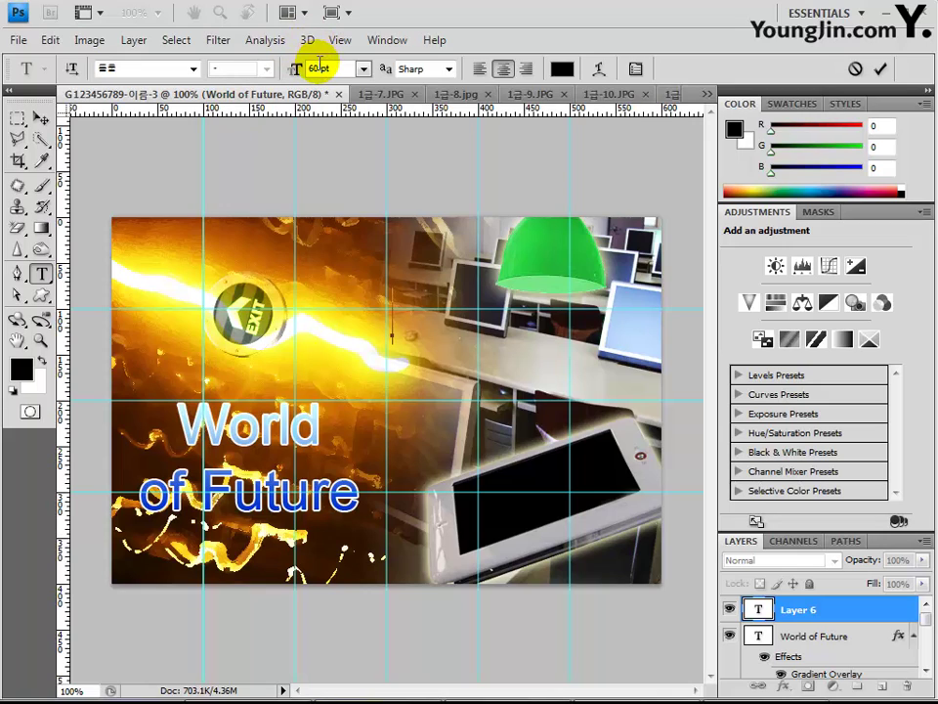
{"action": "double_click", "coordinate": [320, 68]}
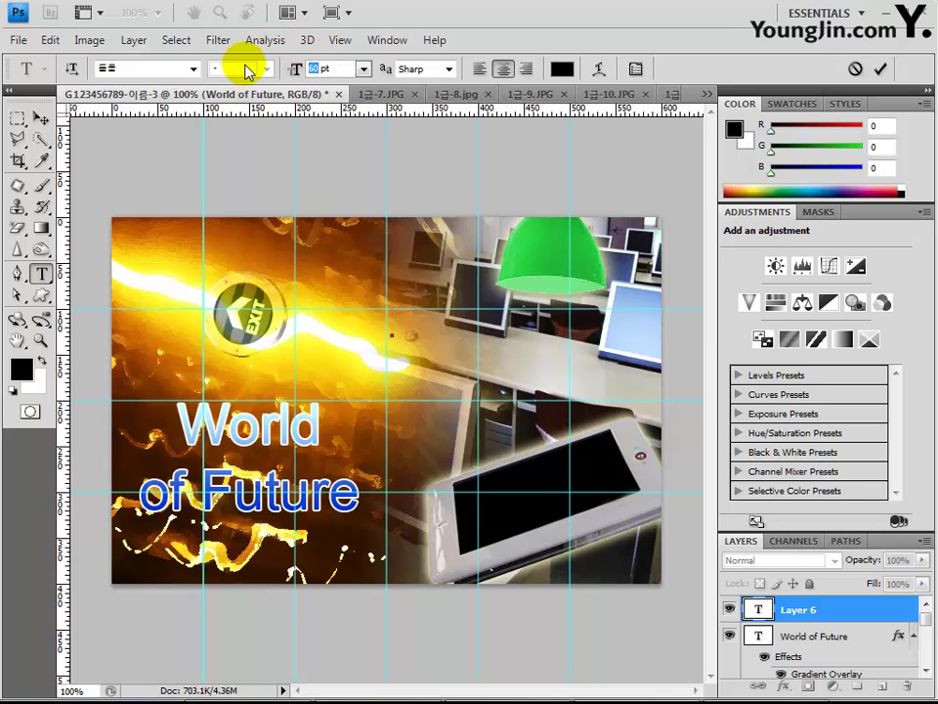
{"action": "type", "text": "24"}
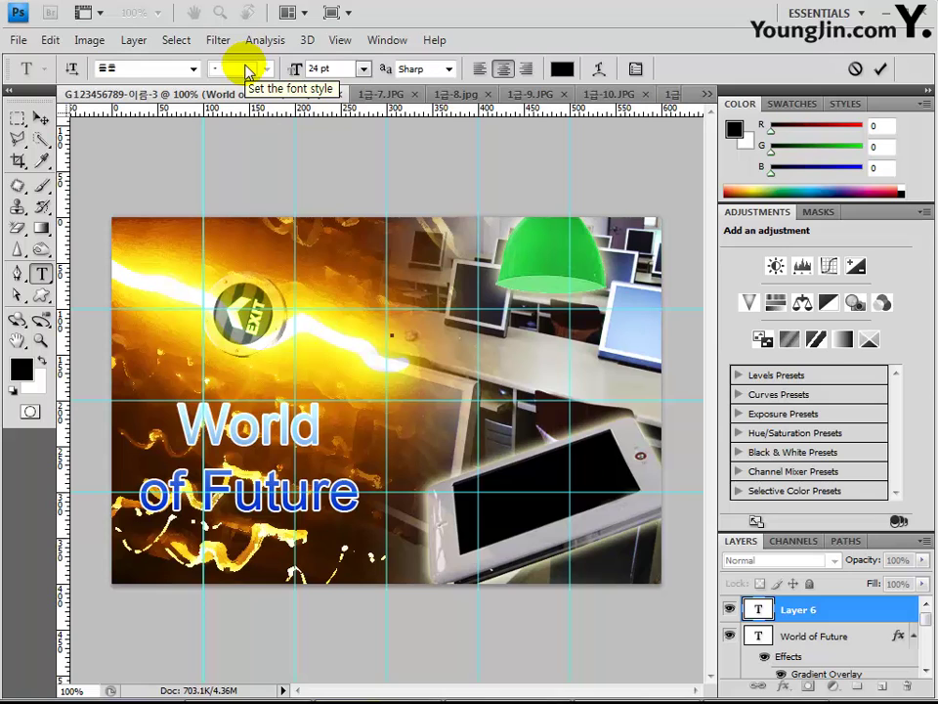
- Set the new text's colour to white and its alignment to left
{"action": "left_click", "coordinate": [562, 68]}
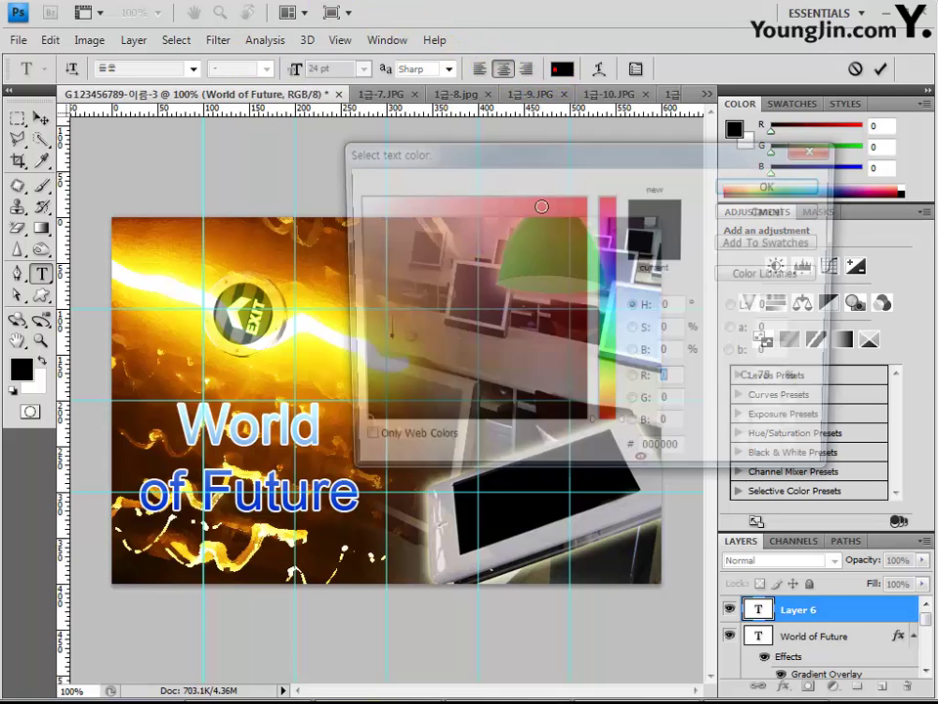
{"action": "left_click", "coordinate": [355, 196]}
{"action": "left_click", "coordinate": [743, 185]}
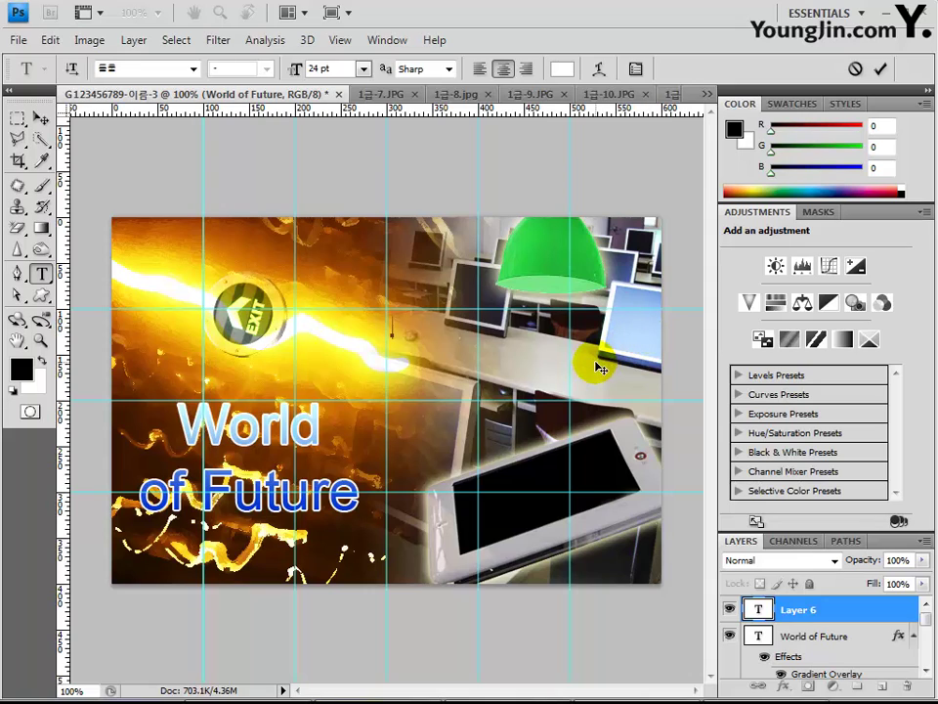
{"action": "left_click", "coordinate": [480, 68]}
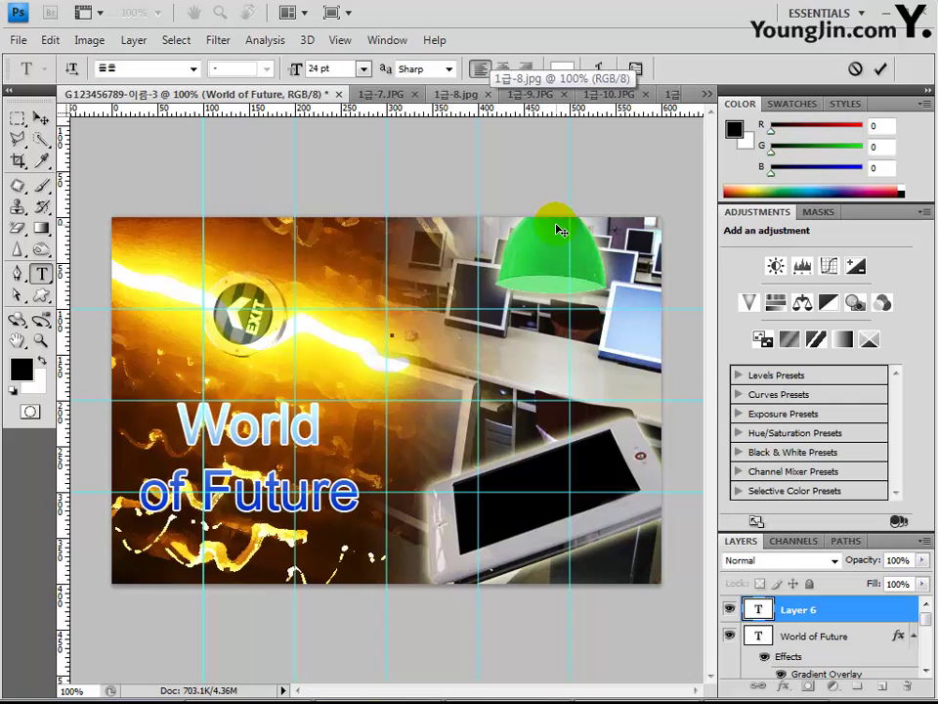
- Enter the text "전기의 일상 속 사용" with a space before the last word, and commit the text layer
{"action": "type", "text": "전기의 일상 속사용"}
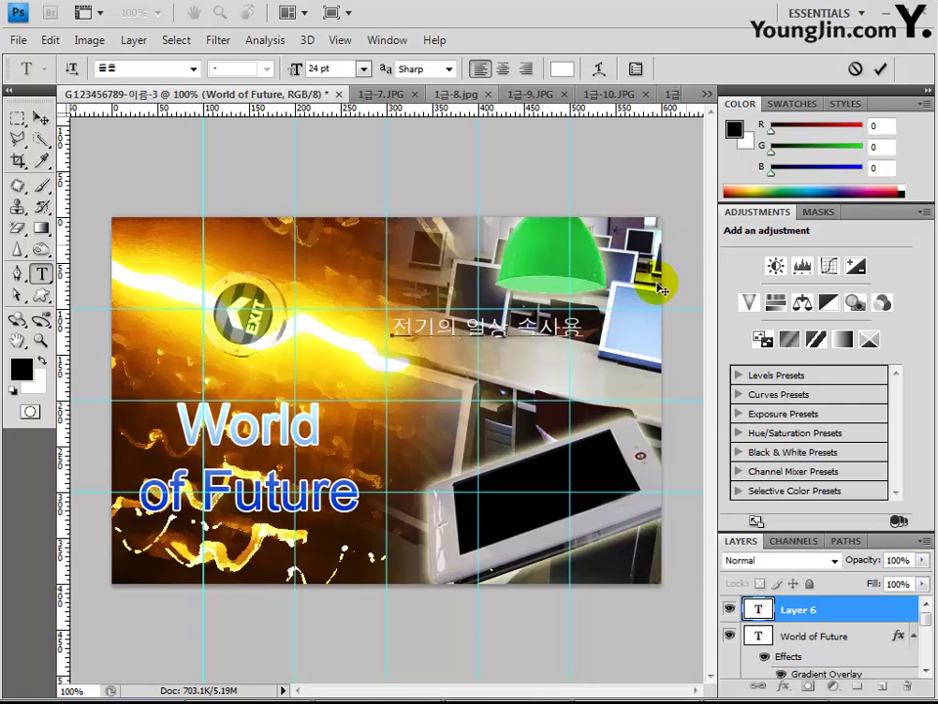
{"action": "left_click", "coordinate": [516, 328]}
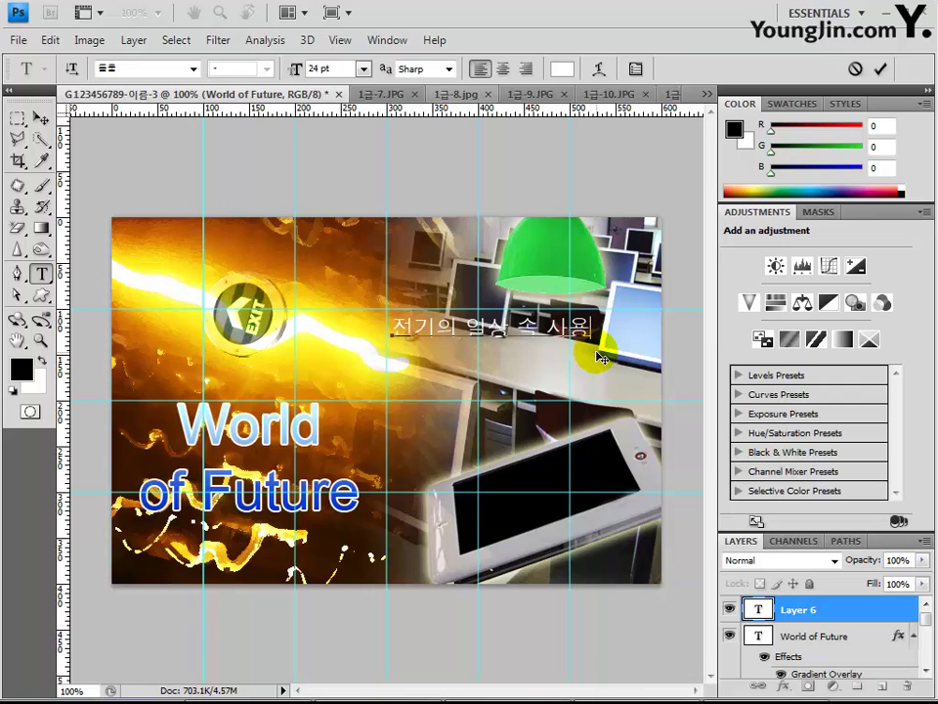
{"action": "left_click", "coordinate": [797, 616]}
- Give the "전기의 일상 속 사용" text layer a 2 px outside Stroke in colour 5583ff and apply the layer style
{"action": "left_click", "coordinate": [784, 687]}
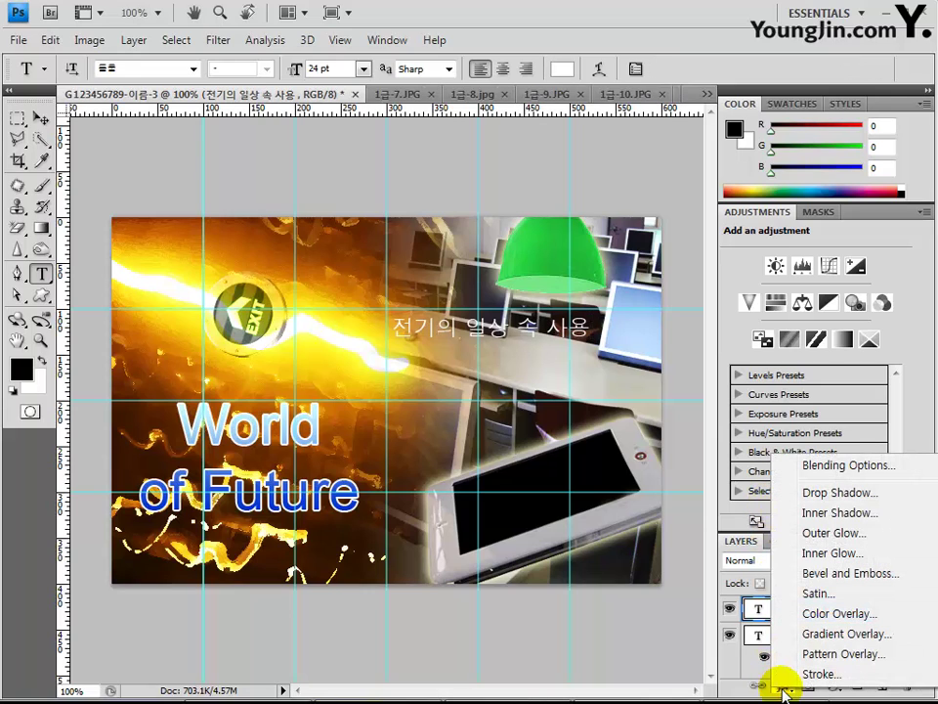
{"action": "left_click", "coordinate": [782, 675]}
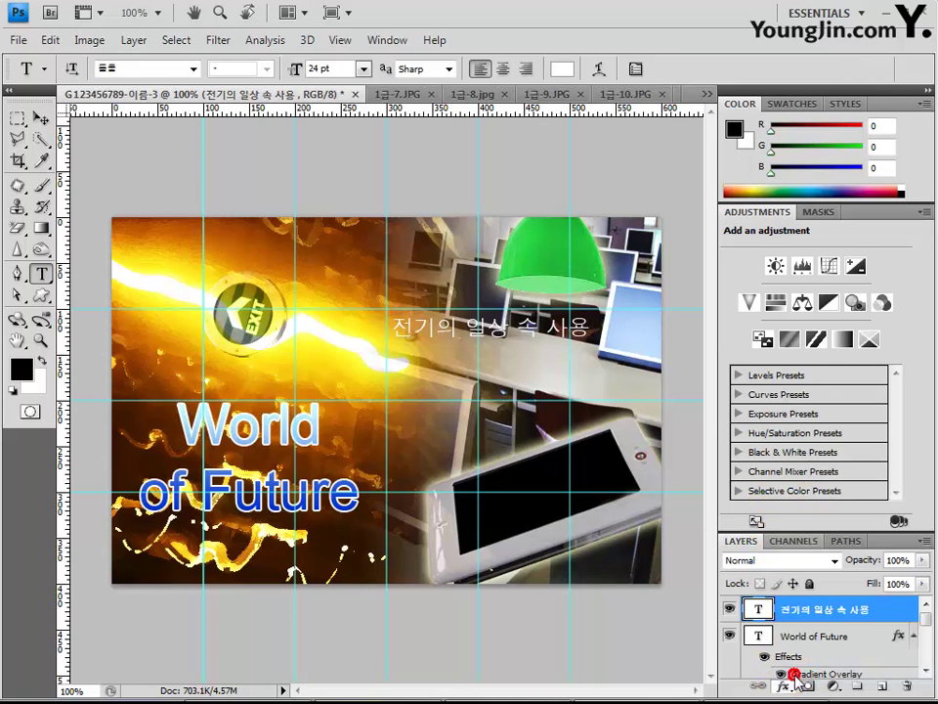
{"action": "type", "text": "2"}
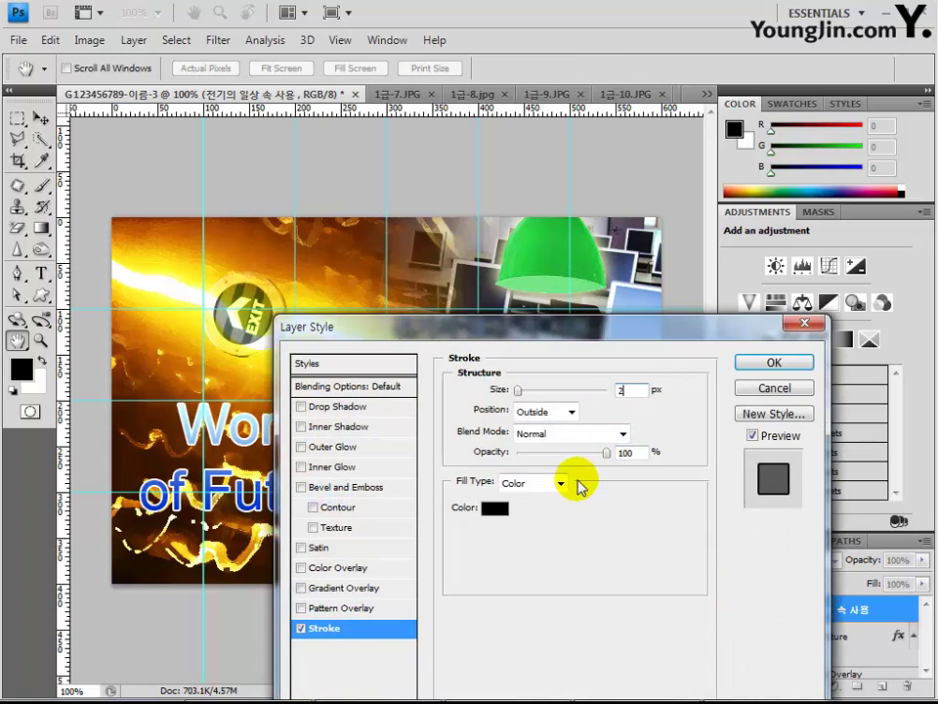
{"action": "left_click", "coordinate": [494, 509]}
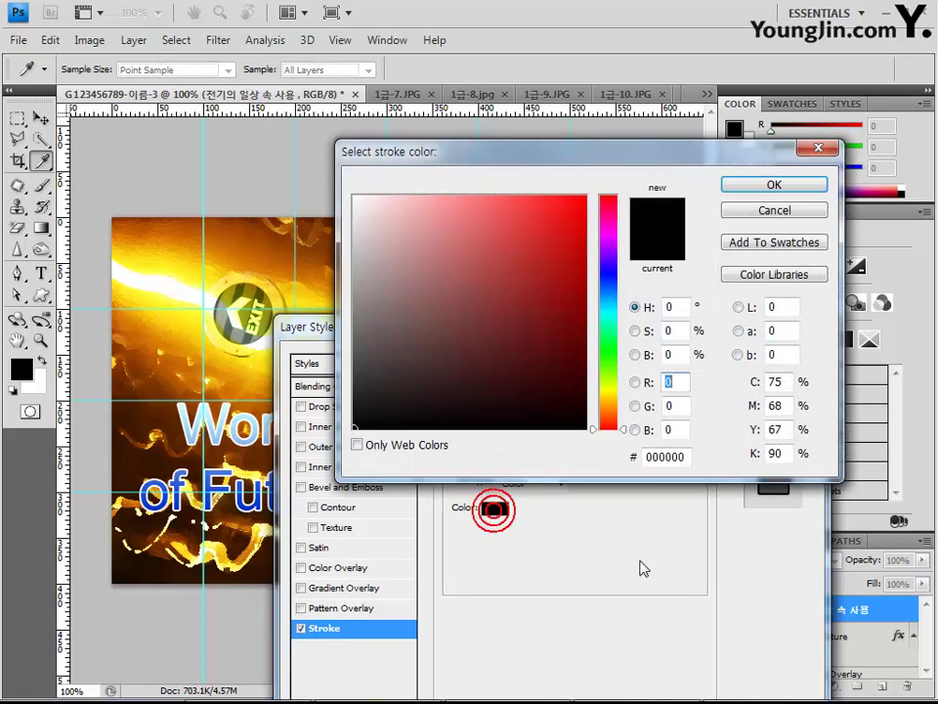
{"action": "left_click", "coordinate": [684, 456]}
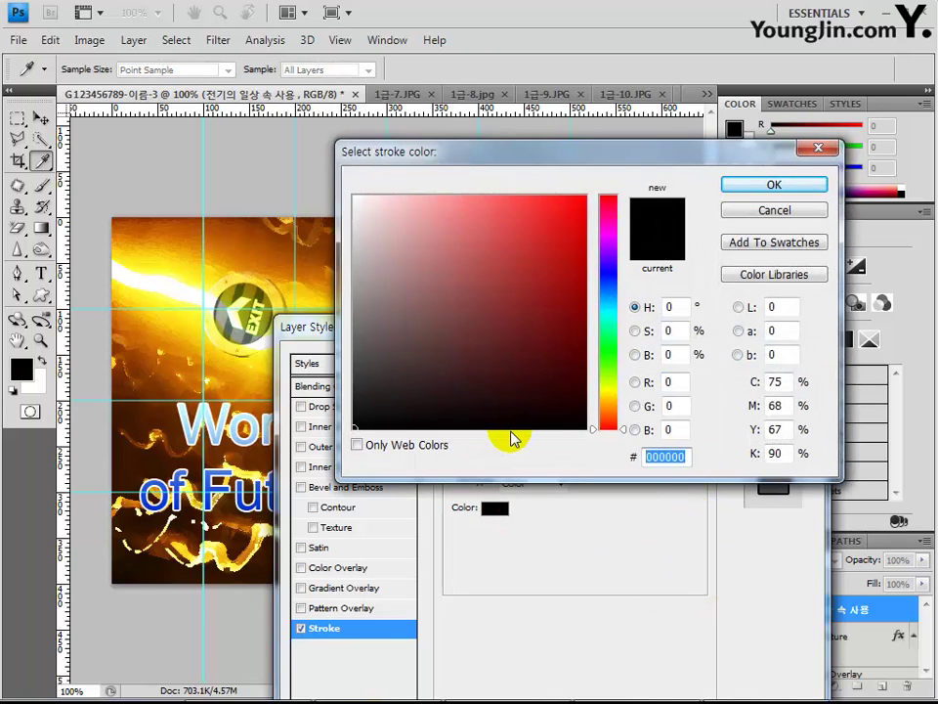
{"action": "type", "text": "5583"}
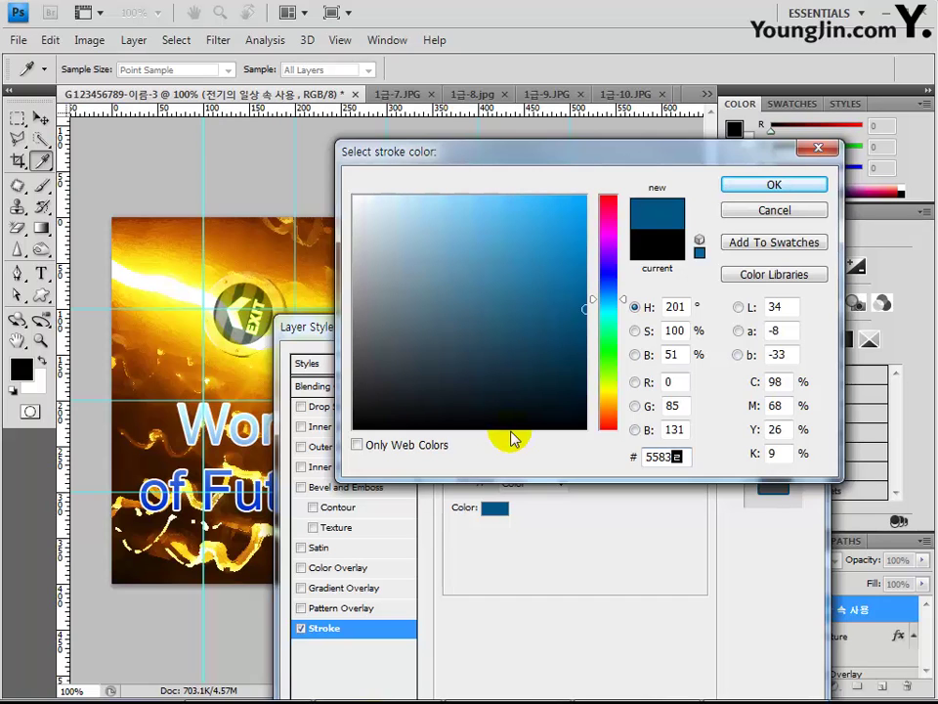
{"action": "type", "text": "ff"}
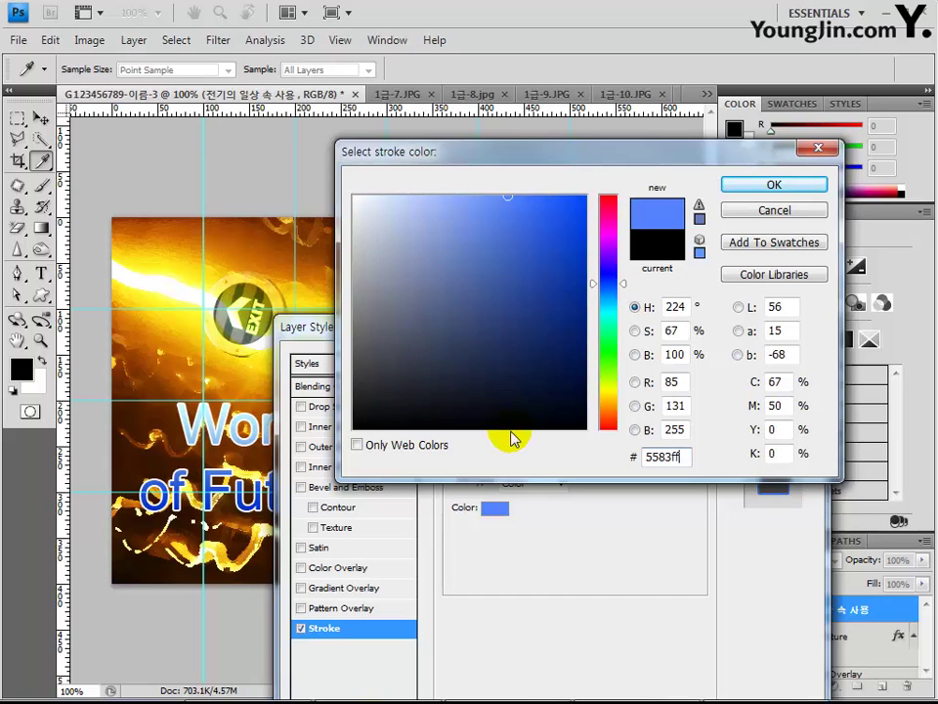
{"action": "key", "text": "Return"}
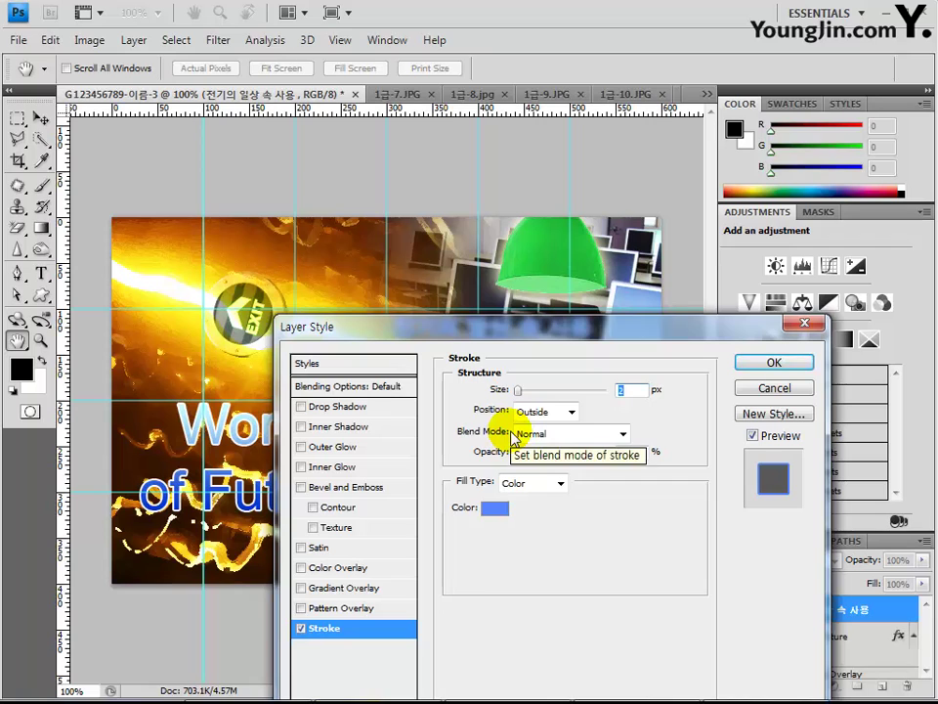
{"action": "key", "text": "Return"}
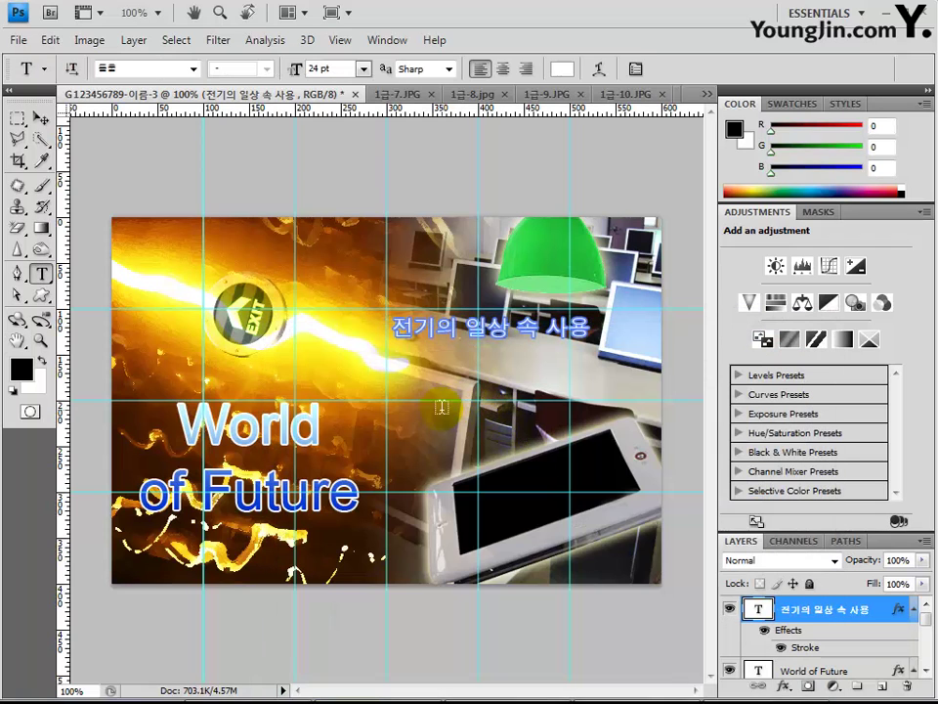
- Add a second text layer reading "전기의 무궁한 가능성" just below the first Korean line and commit it
{"action": "left_click", "coordinate": [391, 388]}
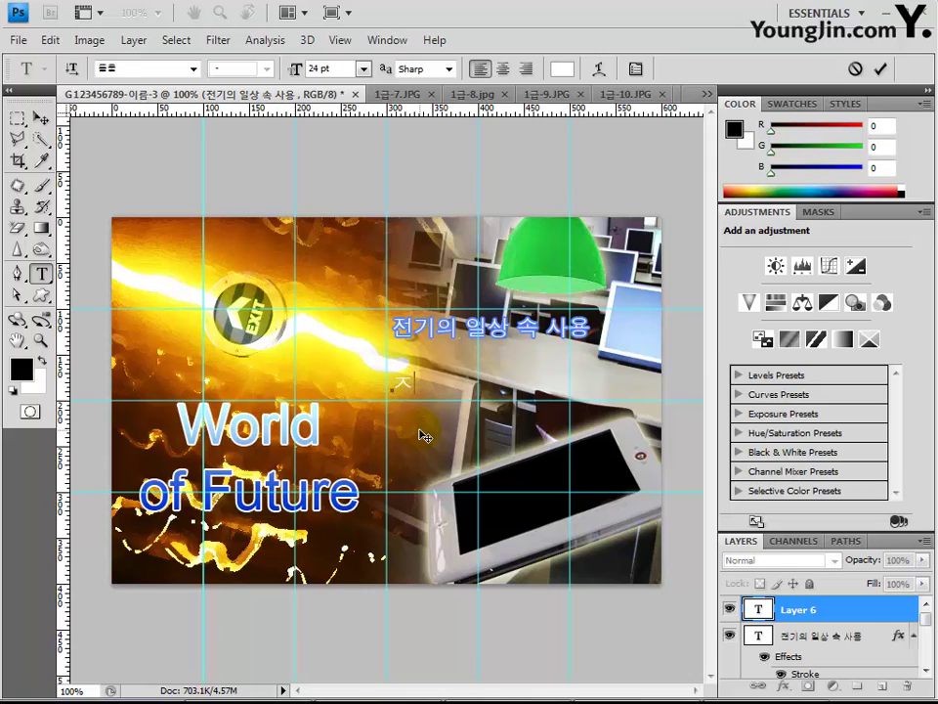
{"action": "type", "text": "의 무궁"}
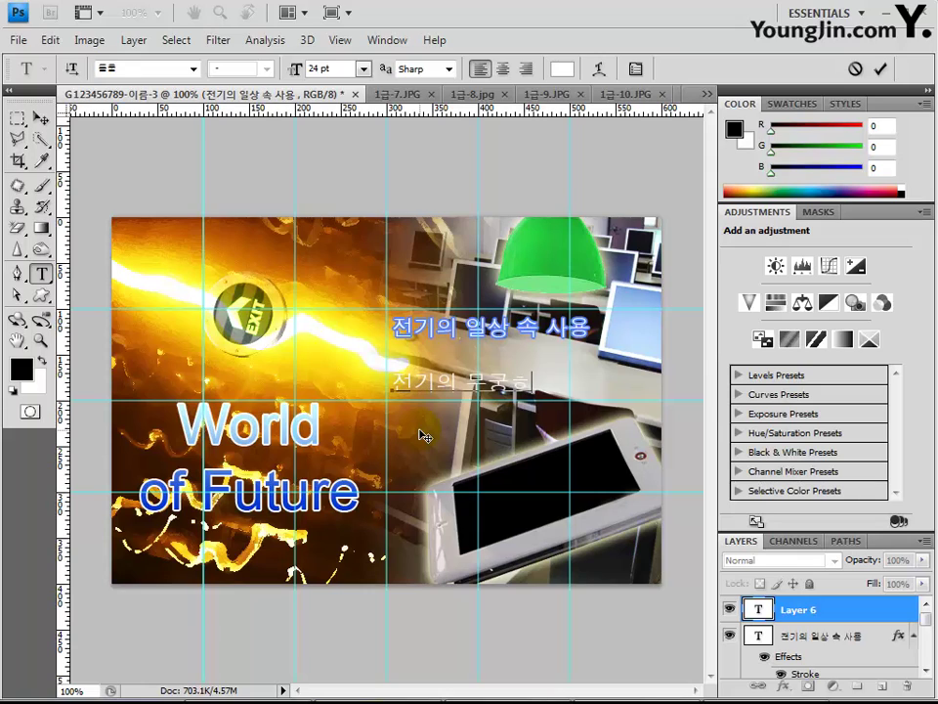
{"action": "type", "text": "한 가능성"}
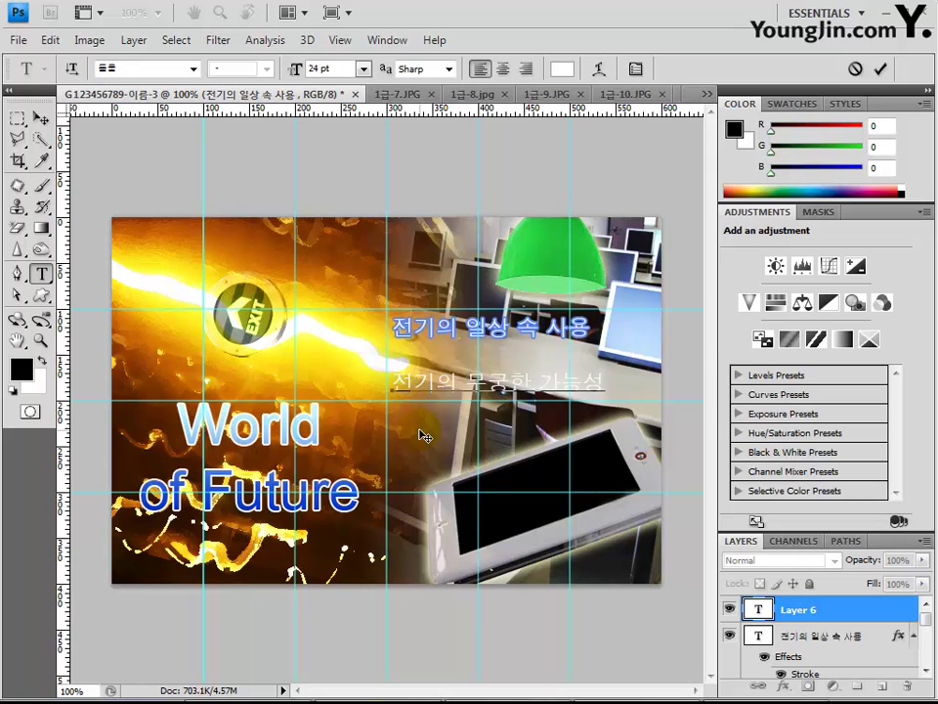
{"action": "left_click", "coordinate": [793, 618]}
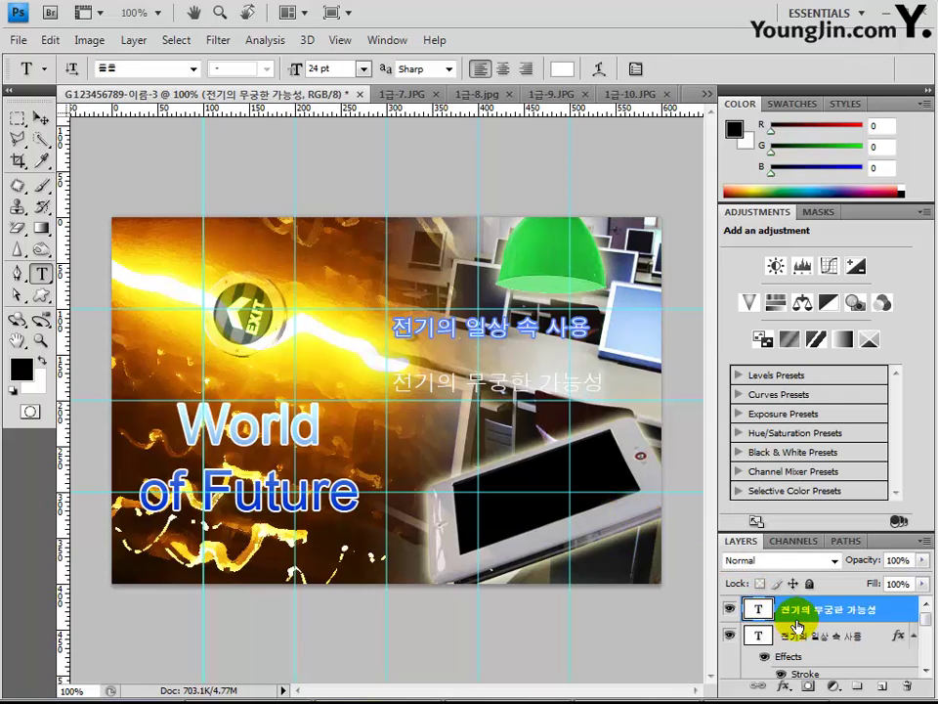
- Give the "전기의 무궁한 가능성" text layer a 2 px outside Stroke in colour 583ff and apply the layer style
{"action": "left_click", "coordinate": [783, 686]}
{"action": "left_click", "coordinate": [792, 670]}
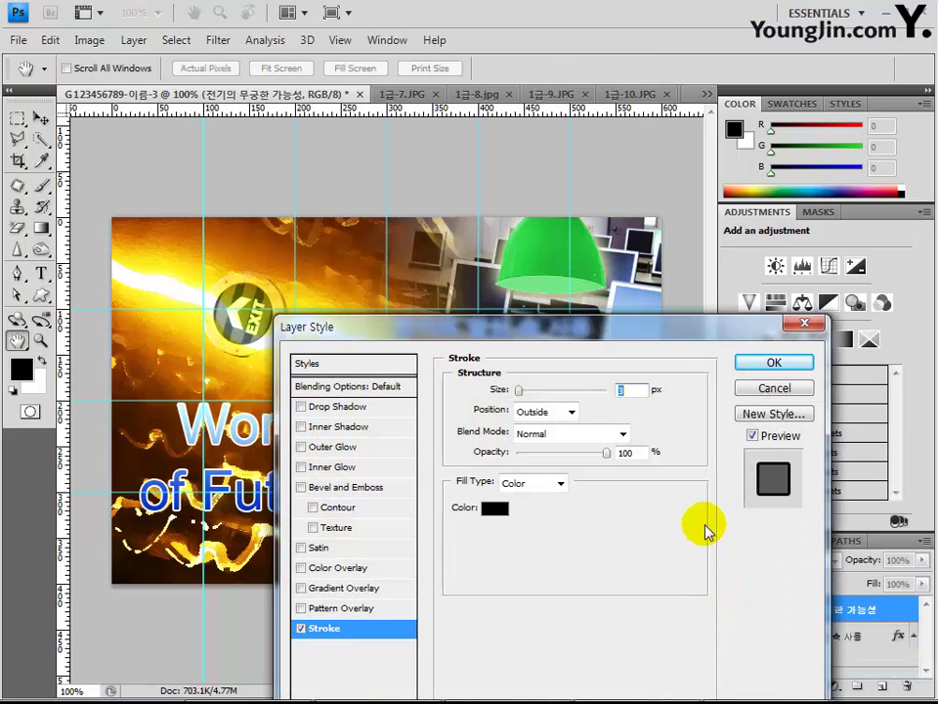
{"action": "type", "text": "2"}
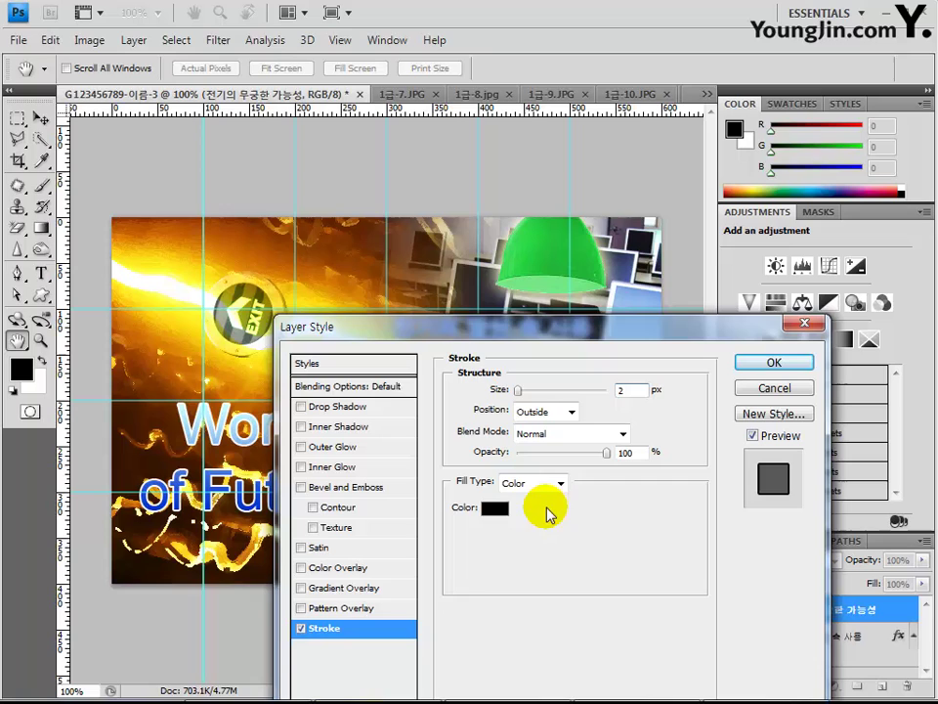
{"action": "left_click", "coordinate": [495, 510]}
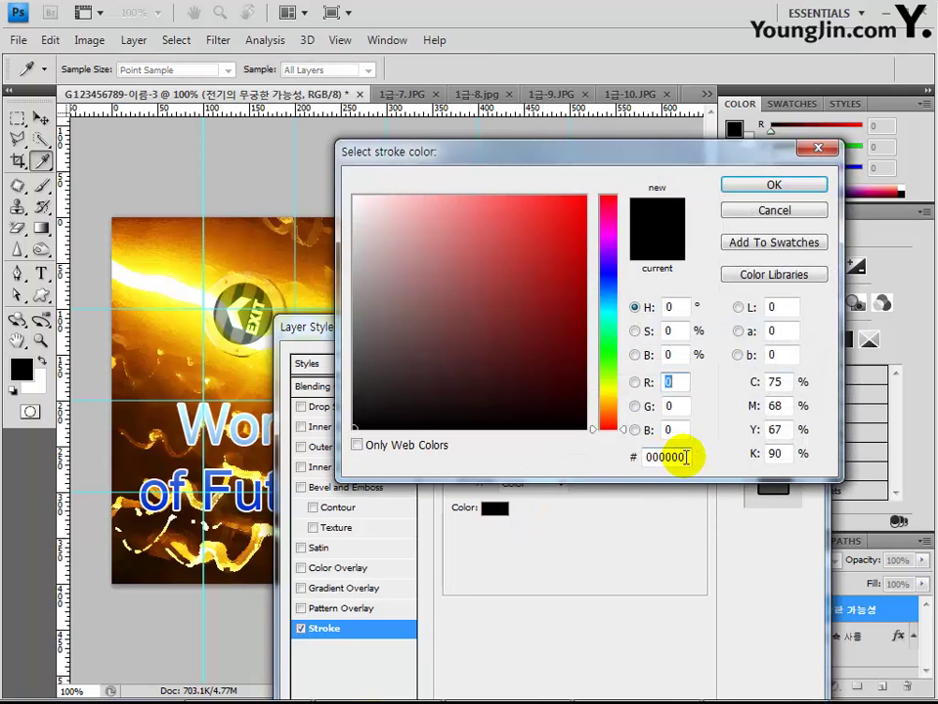
{"action": "left_click", "coordinate": [687, 457]}
{"action": "type", "text": "5"}
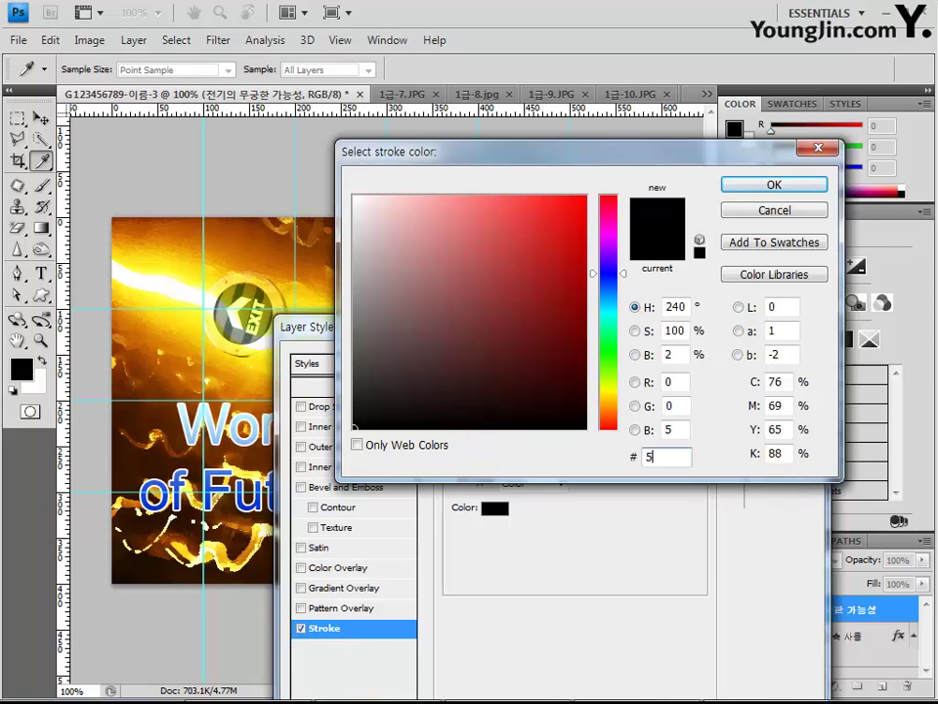
{"action": "type", "text": "83ㄹ"}
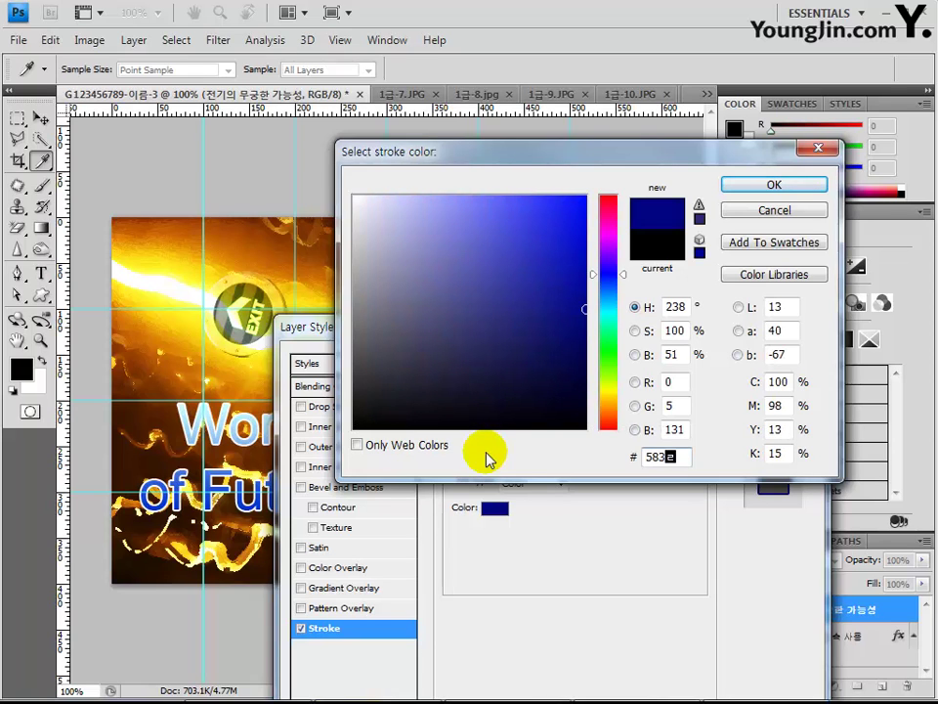
{"action": "type", "text": "ff"}
{"action": "key", "text": "Return"}
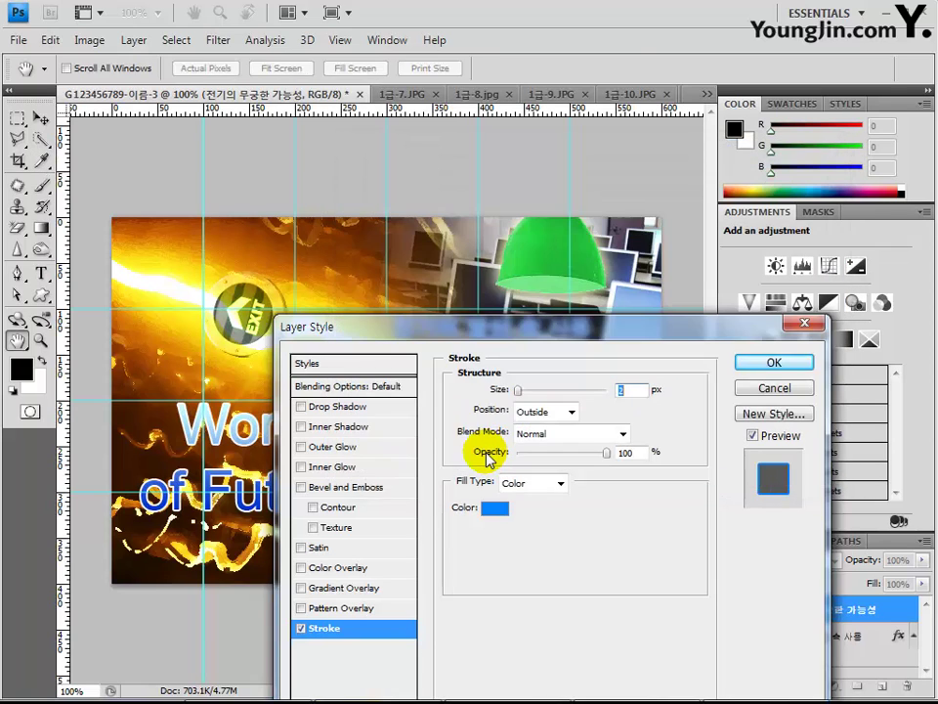
{"action": "key", "text": "Return"}
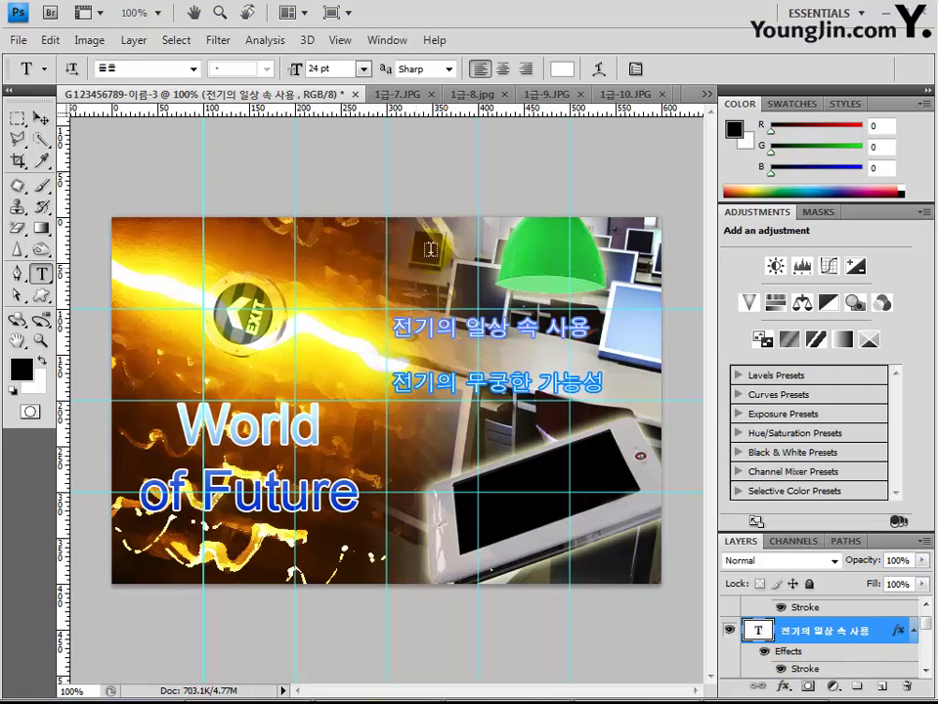
- Warp the "전기의 일상 속 사용" text with the horizontal Arc style at a Bend of +40%
{"action": "left_click", "coordinate": [598, 70]}
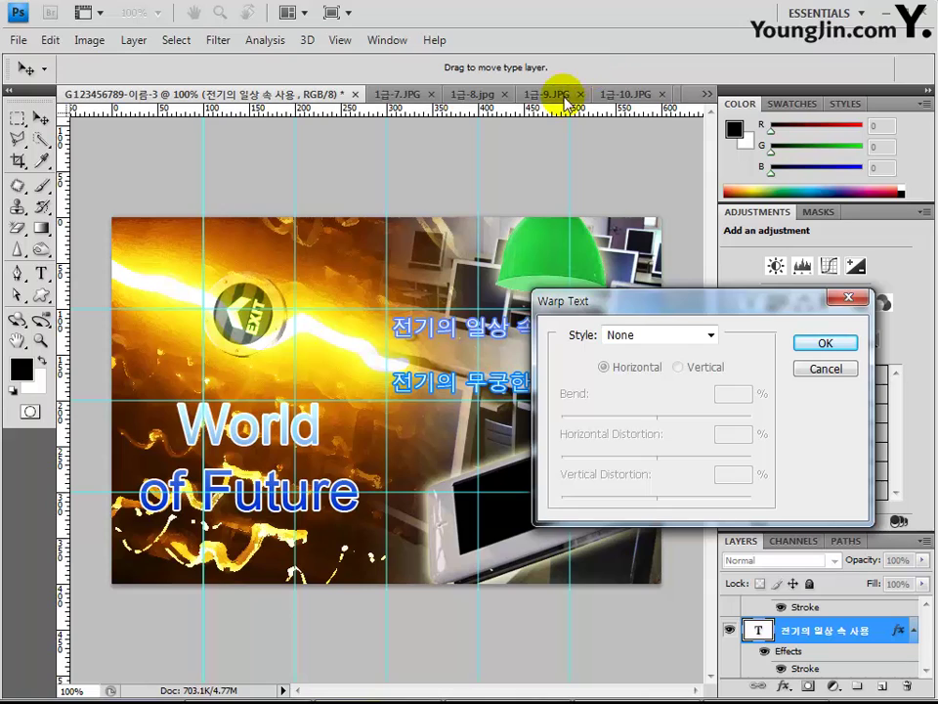
{"action": "left_click", "coordinate": [613, 335]}
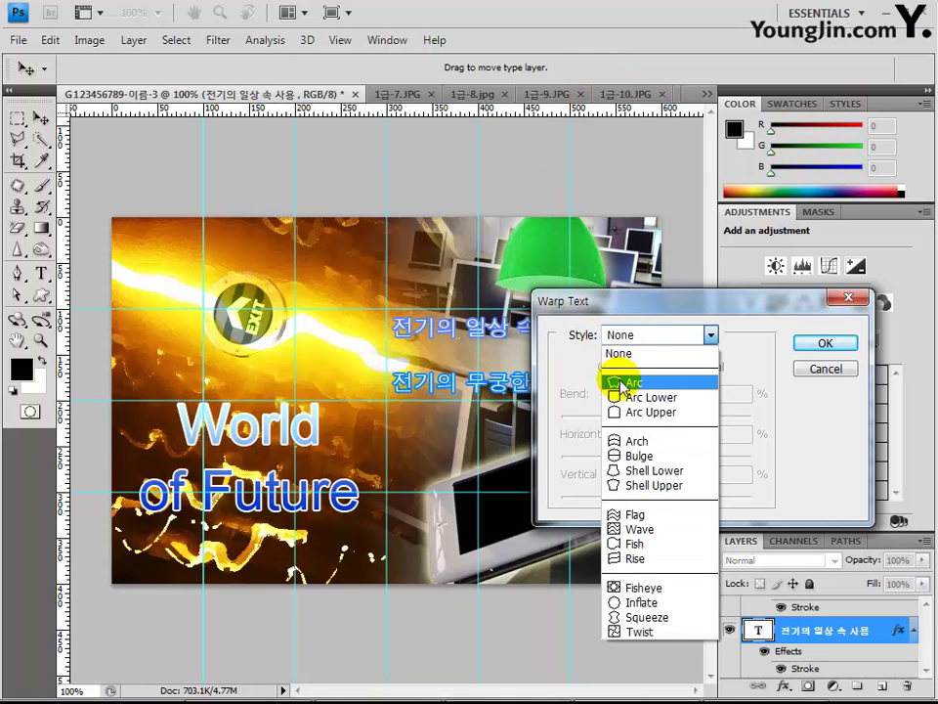
{"action": "left_click", "coordinate": [615, 380]}
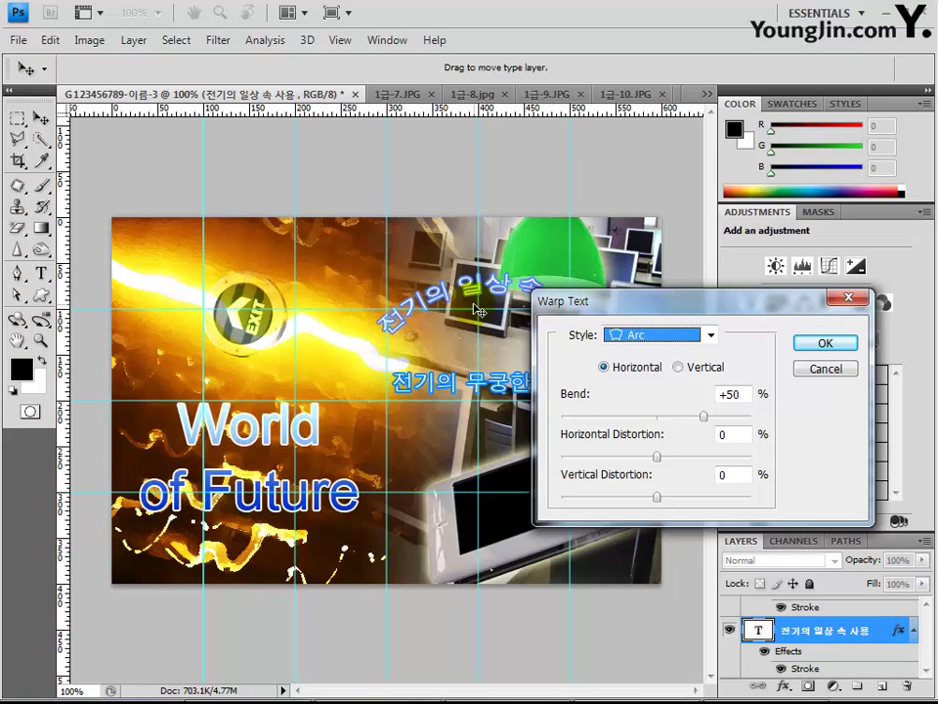
{"action": "double_click", "coordinate": [729, 394]}
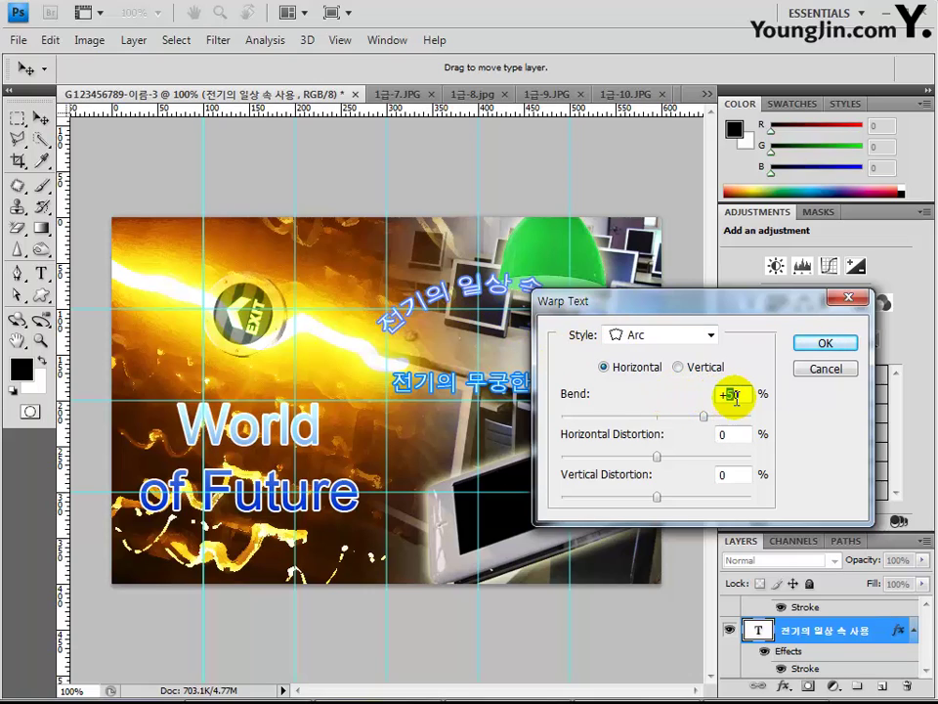
{"action": "type", "text": "+40"}
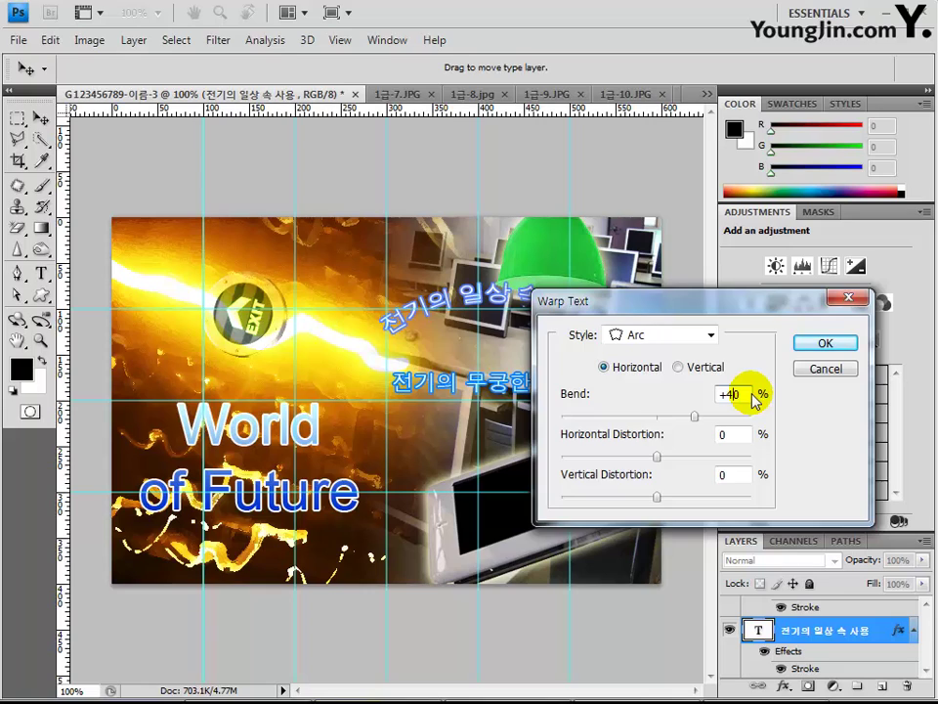
{"action": "key", "text": "Return"}
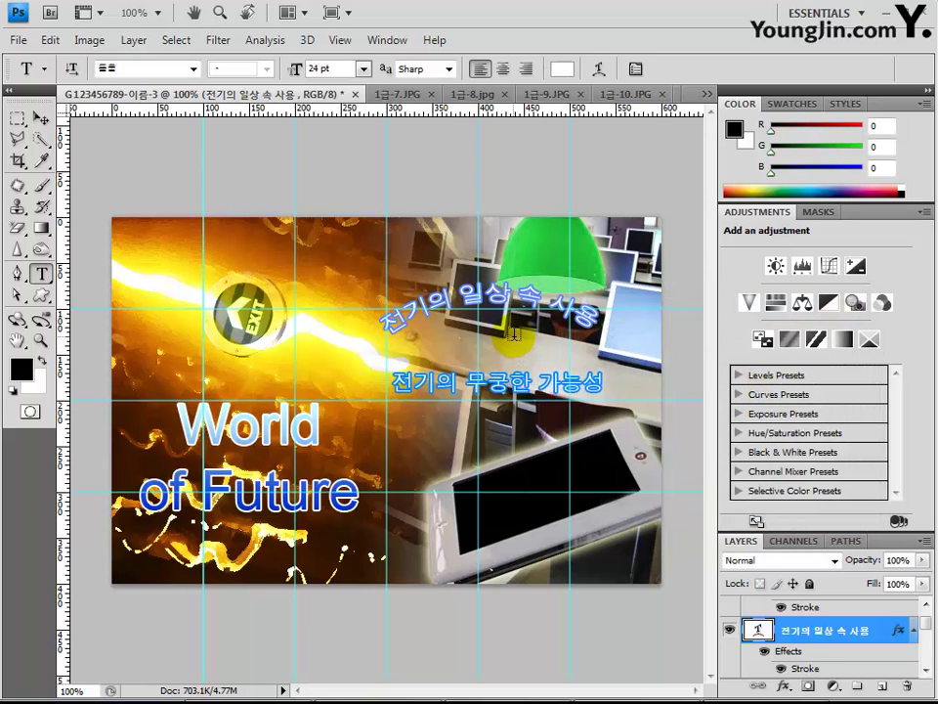
- Warp the "전기의 무궁한 가능성" text with the horizontal Arc style at a Bend of +40%
{"action": "key", "text": "alt+bracketright"}
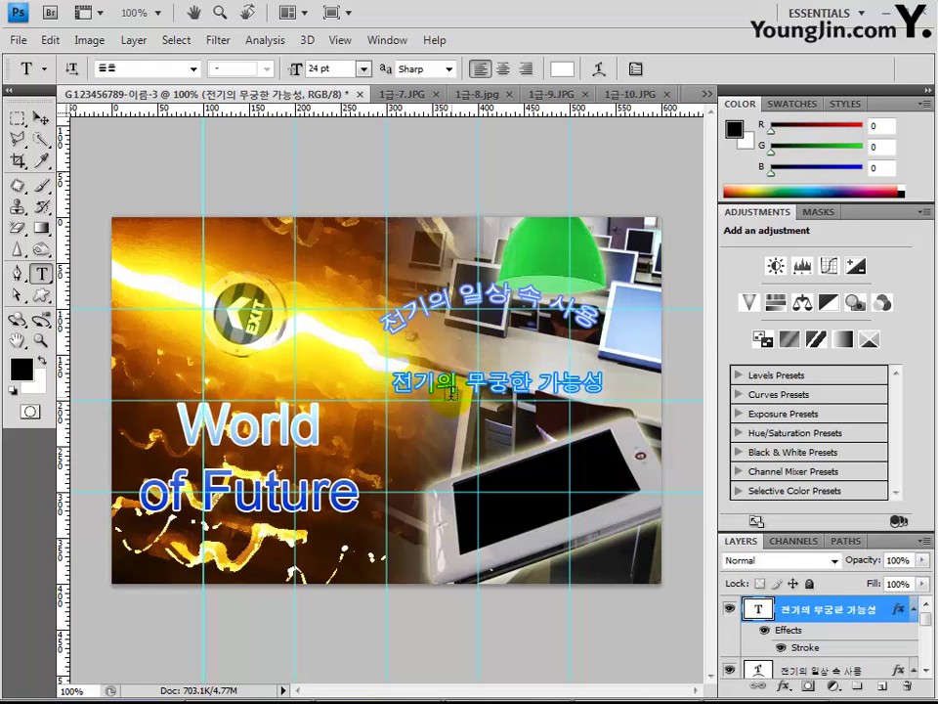
{"action": "left_click", "coordinate": [598, 68]}
{"action": "left_click", "coordinate": [631, 334]}
{"action": "left_click", "coordinate": [634, 382]}
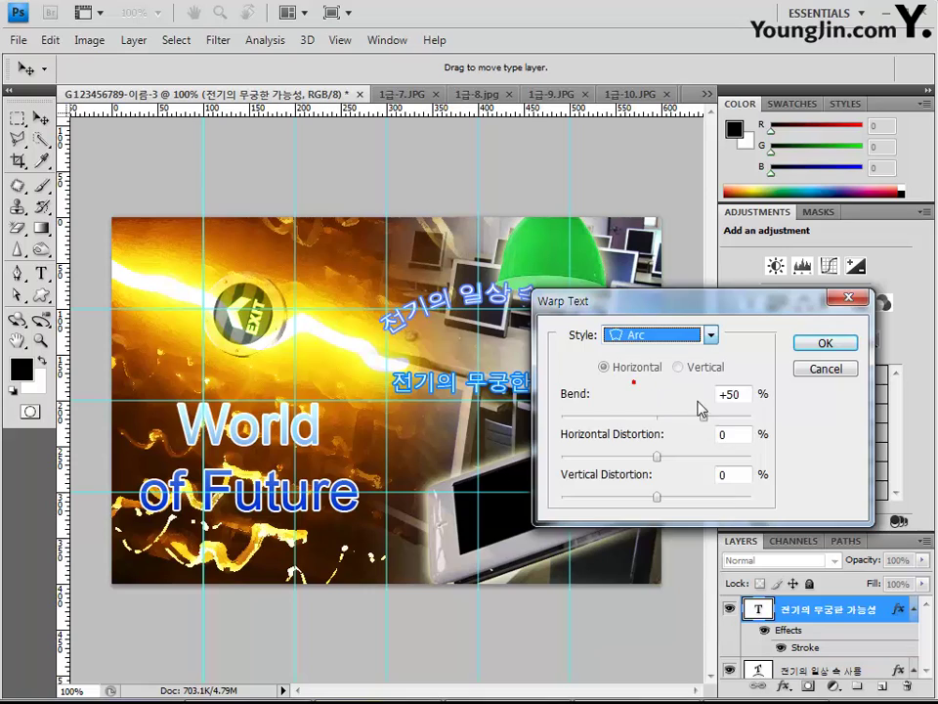
{"action": "double_click", "coordinate": [730, 394]}
{"action": "type", "text": "40"}
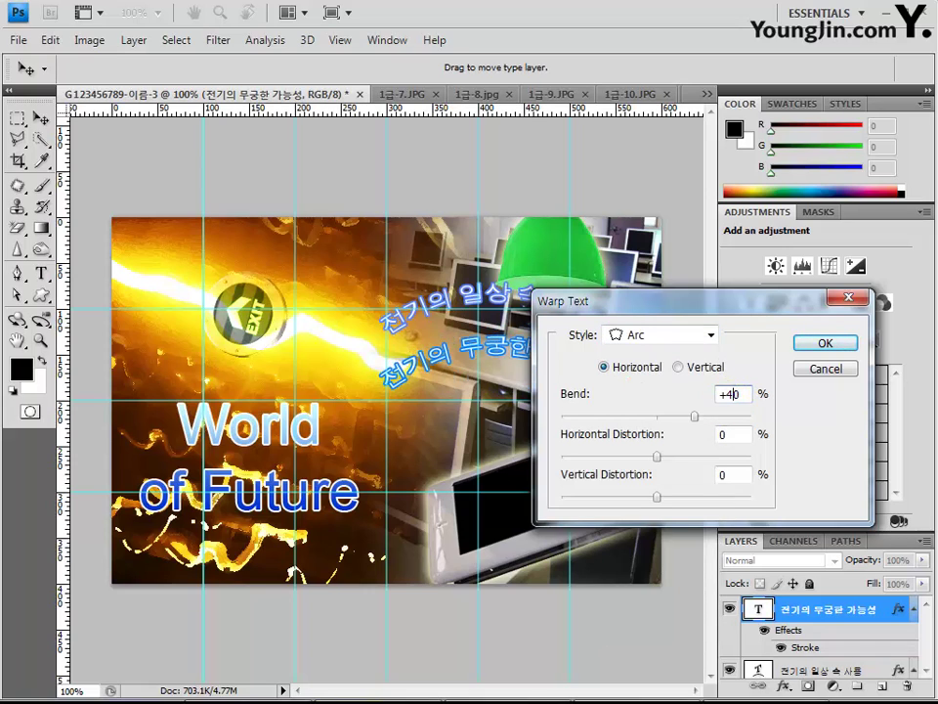
{"action": "key", "text": "Return"}
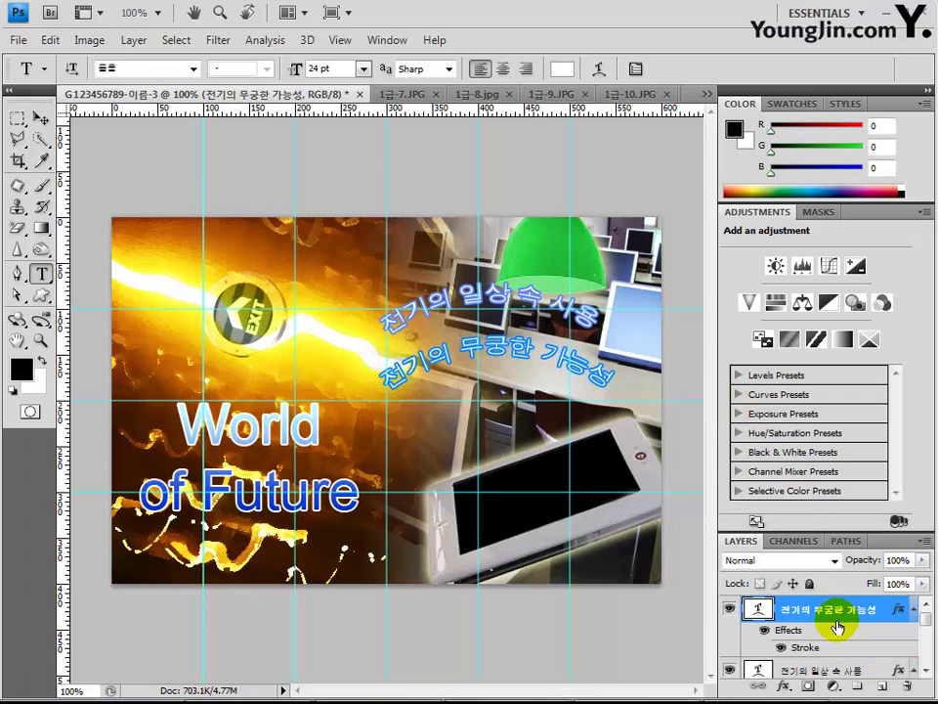
- Rotate the "전기의 일상 속 사용" text to about -23.2° and move it to about X 378, Y 67.5 px
{"action": "left_click", "coordinate": [816, 669]}
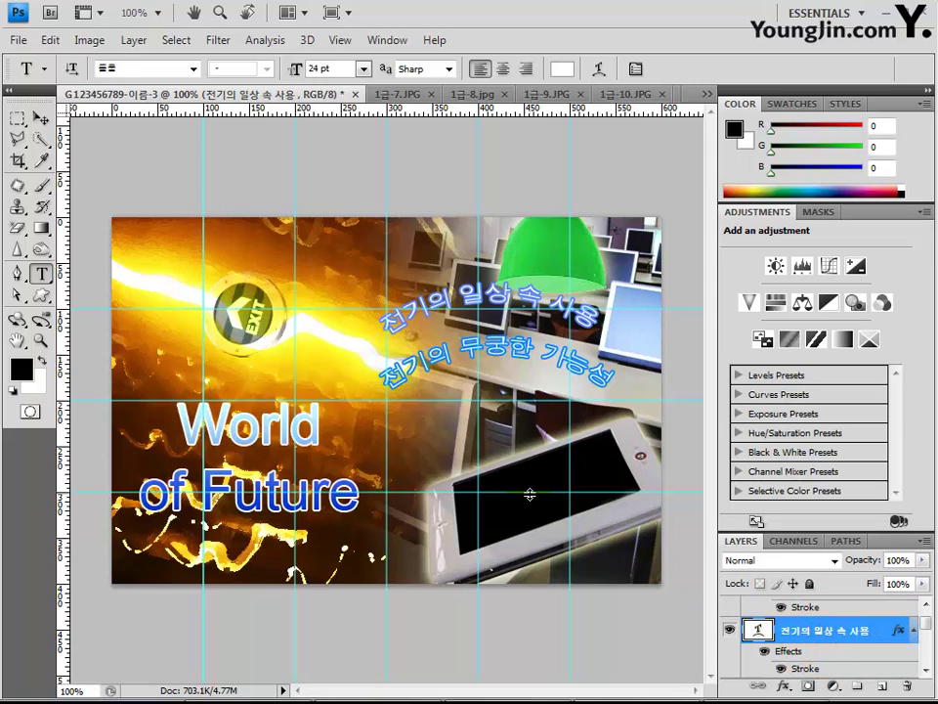
{"action": "key", "text": "ctrl+t"}
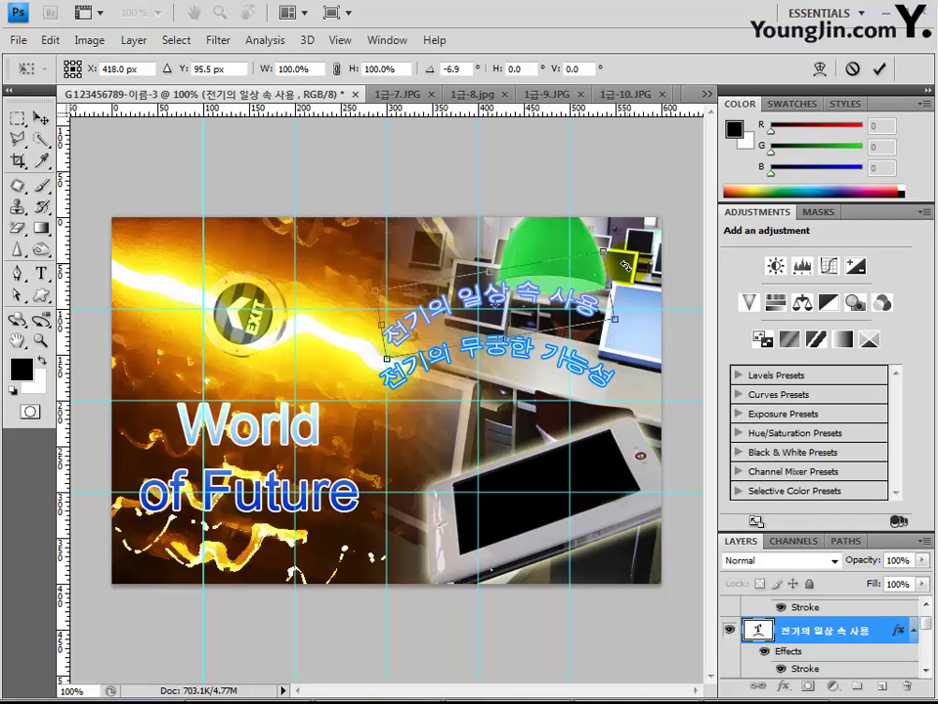
{"action": "left_click_drag", "start_coordinate": [626, 264], "coordinate": [619, 234]}
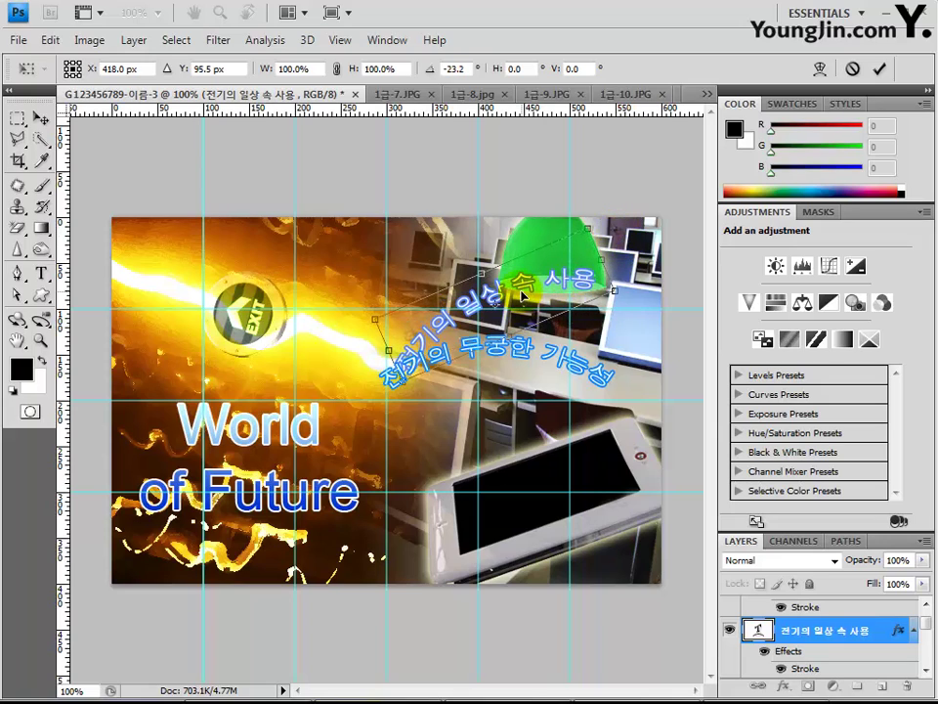
{"action": "left_click_drag", "start_coordinate": [514, 292], "coordinate": [503, 267]}
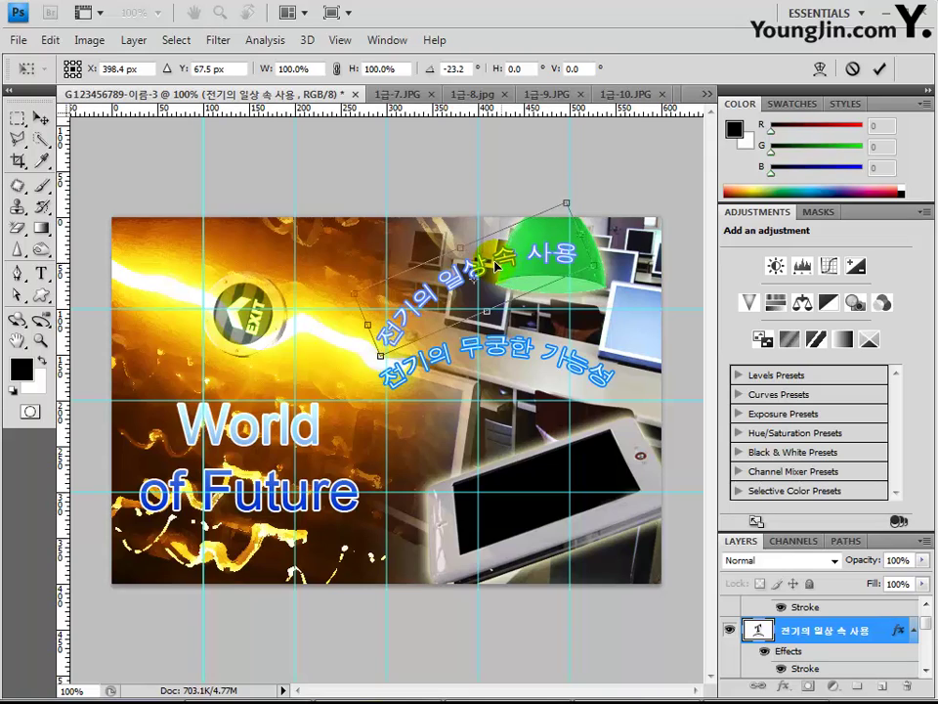
{"action": "left_click_drag", "start_coordinate": [503, 266], "coordinate": [483, 266]}
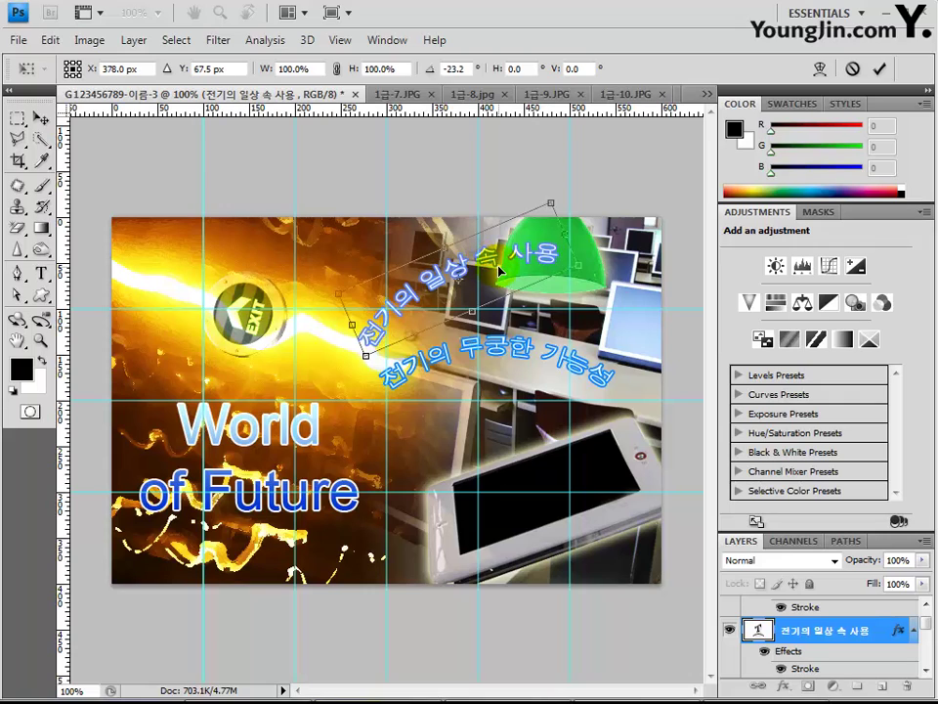
{"action": "key", "text": "Return"}
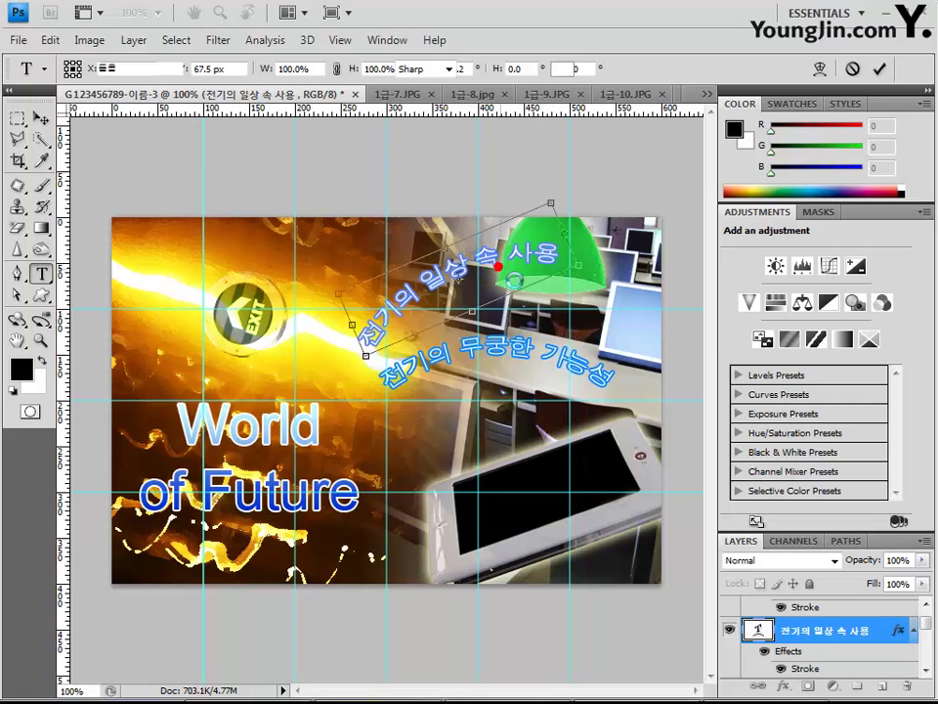
- Rotate the "전기의 무궁한 가능성" text to about -2.5° and move it to about X 419, Y 143.6 px
{"action": "scroll", "coordinate": [821, 620], "scroll_direction": "up", "scroll_amount": 1}
{"action": "left_click", "coordinate": [826, 614]}
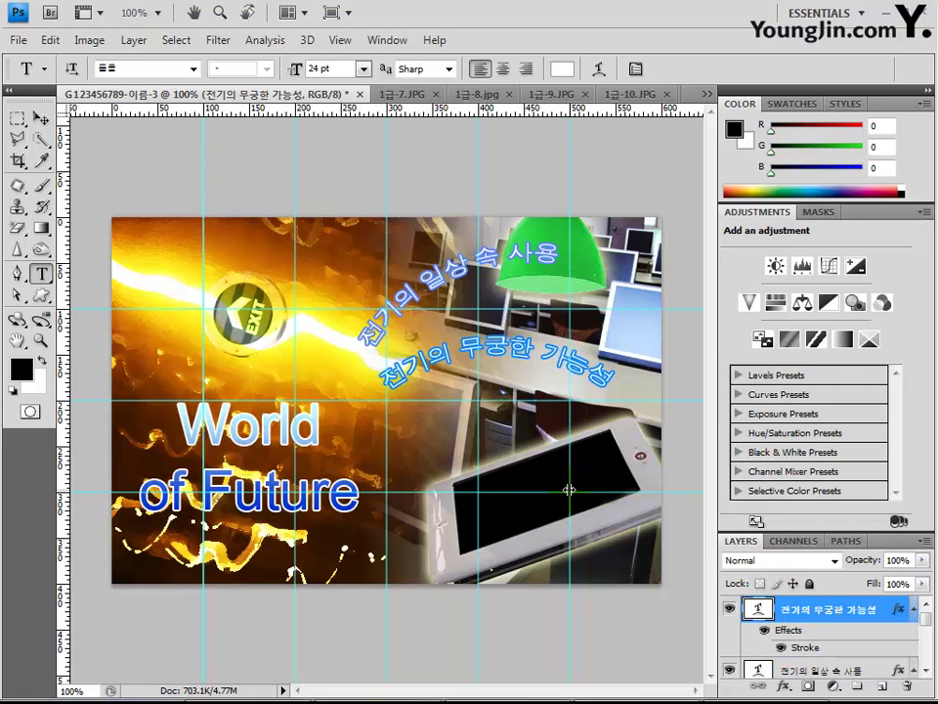
{"action": "key", "text": "ctrl+t"}
{"action": "left_click_drag", "start_coordinate": [633, 448], "coordinate": [633, 441]}
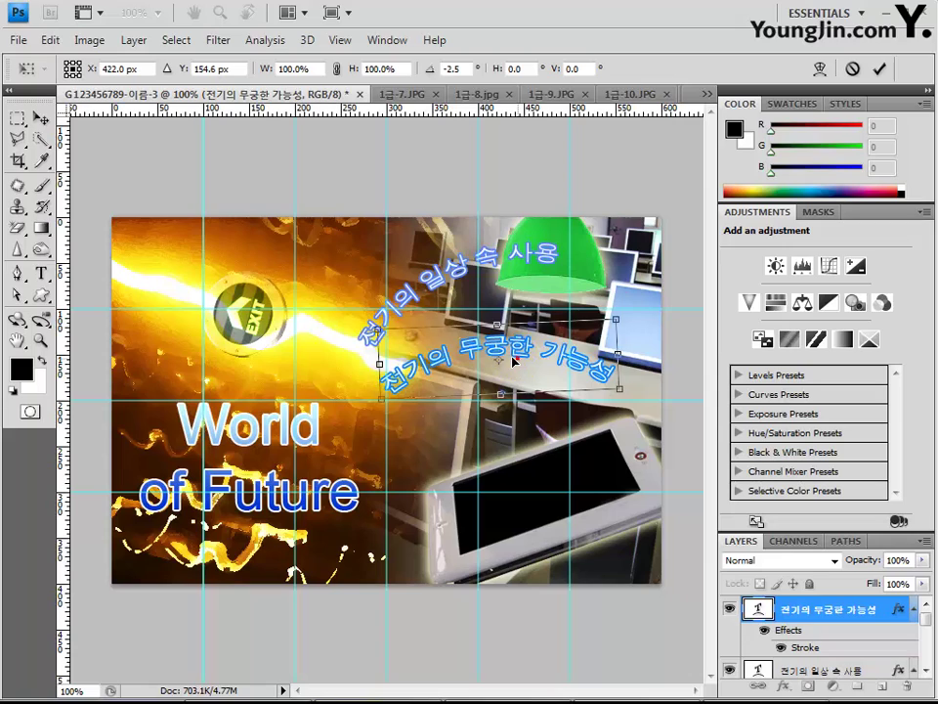
{"action": "key", "text": "Left"}
{"action": "key", "text": "Left"}
{"action": "key", "text": "Left"}
{"action": "key", "text": "Left"}
{"action": "key", "text": "Left"}
{"action": "key", "text": "Left"}
{"action": "key", "text": "Left"}
{"action": "key", "text": "Left"}
{"action": "key", "text": "Left"}
{"action": "key", "text": "Left"}
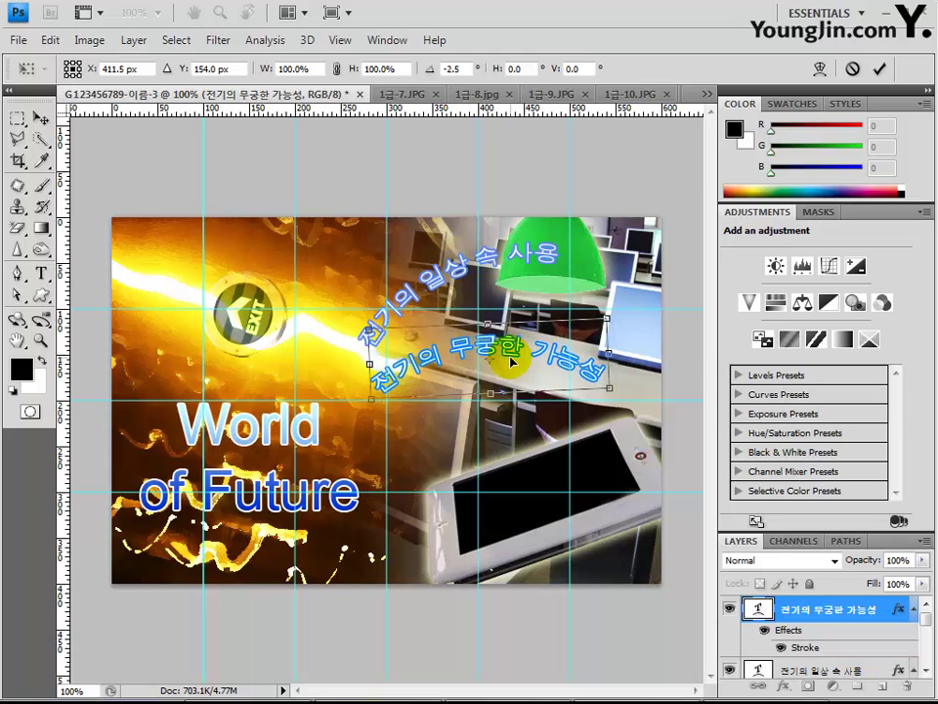
{"action": "left_click_drag", "start_coordinate": [510, 362], "coordinate": [516, 353]}
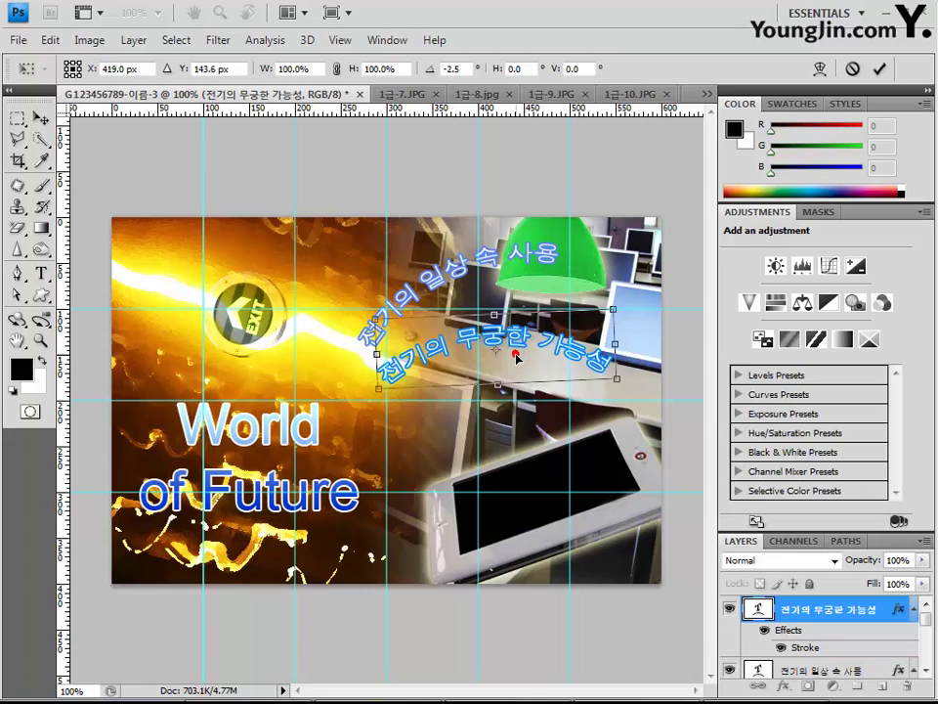
{"action": "key", "text": "Return"}
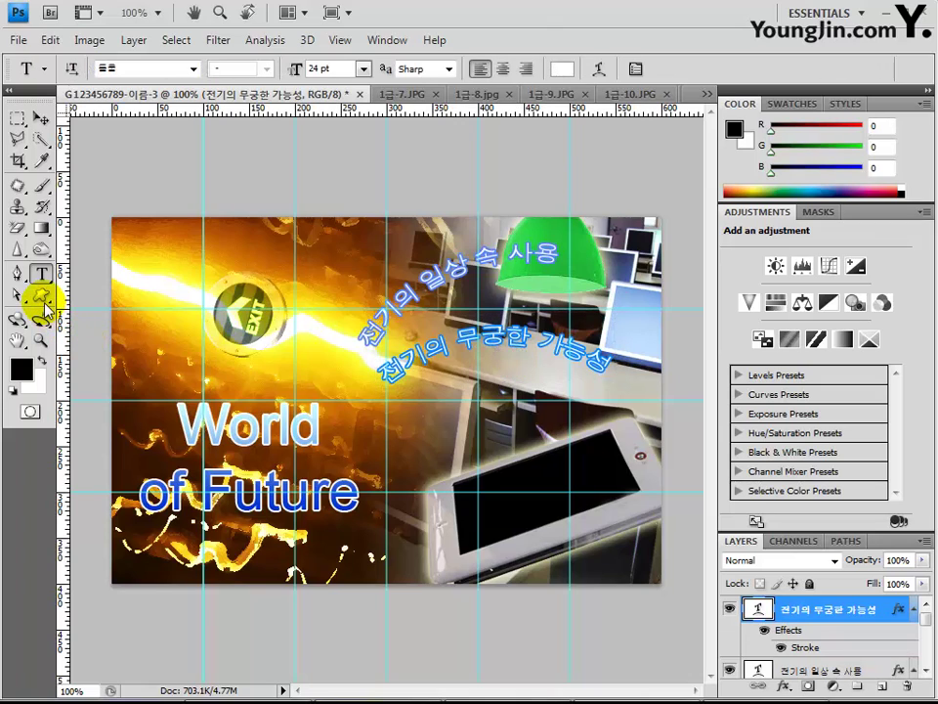
- Draw a white (ffffff) Light Bulb 2 custom shape between the "World of Future" text and the tablet
{"action": "left_click_drag", "start_coordinate": [41, 294], "coordinate": [97, 377]}
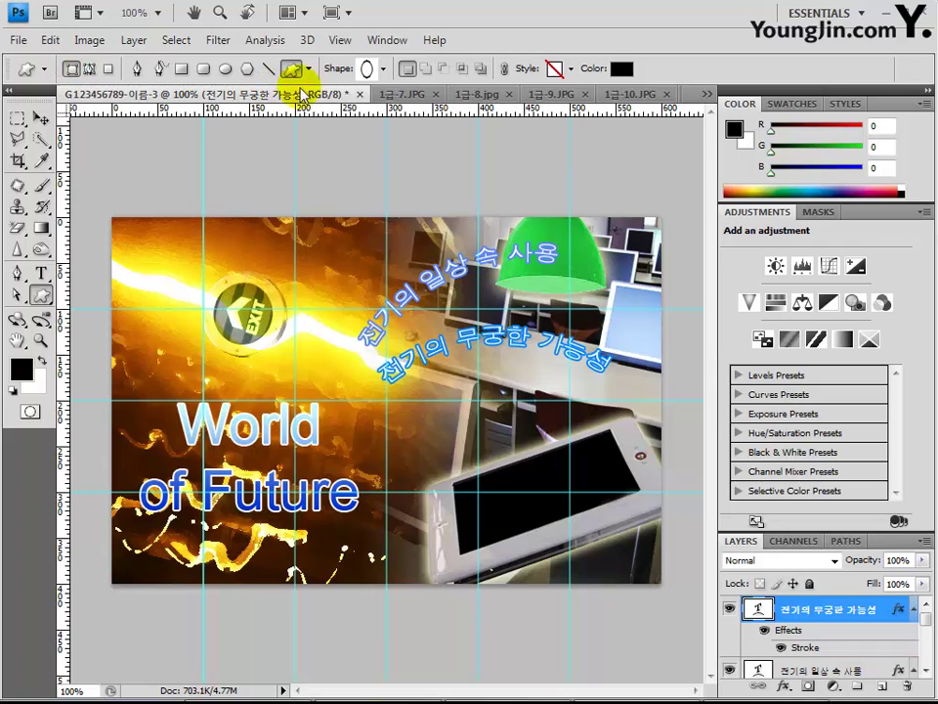
{"action": "left_click", "coordinate": [381, 69]}
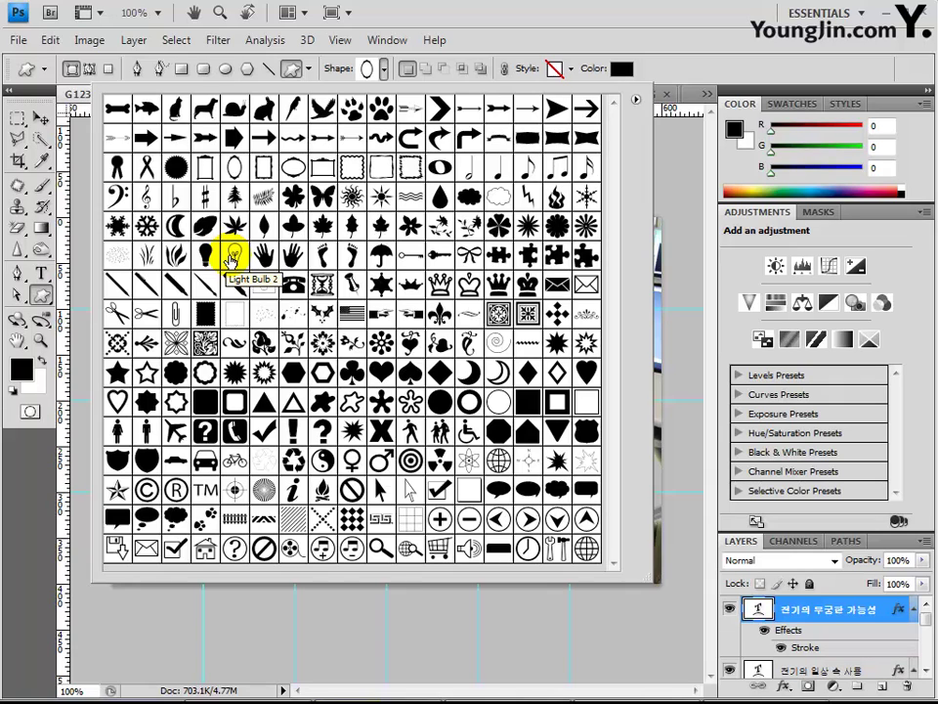
{"action": "double_click", "coordinate": [233, 256]}
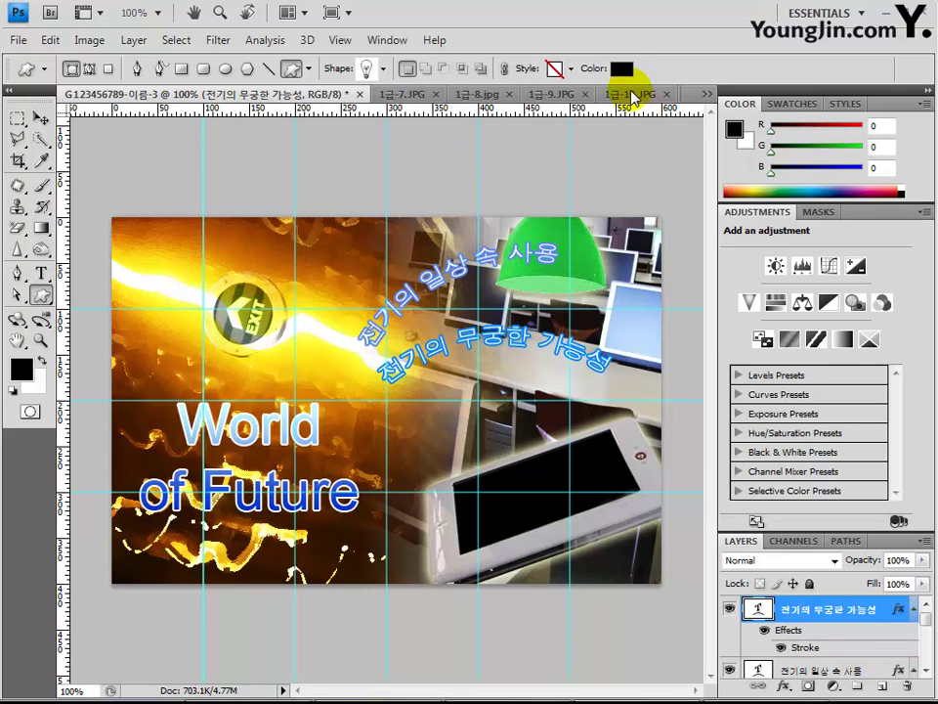
{"action": "left_click", "coordinate": [621, 69]}
{"action": "left_click", "coordinate": [408, 225]}
{"action": "left_click_drag", "start_coordinate": [380, 194], "coordinate": [354, 196]}
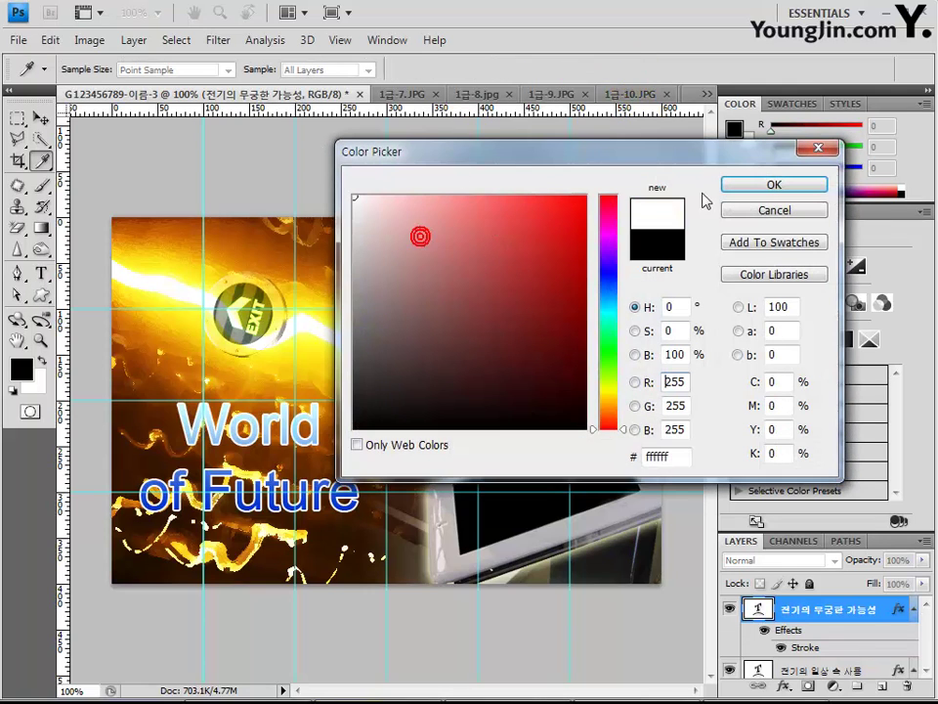
{"action": "left_click", "coordinate": [767, 185]}
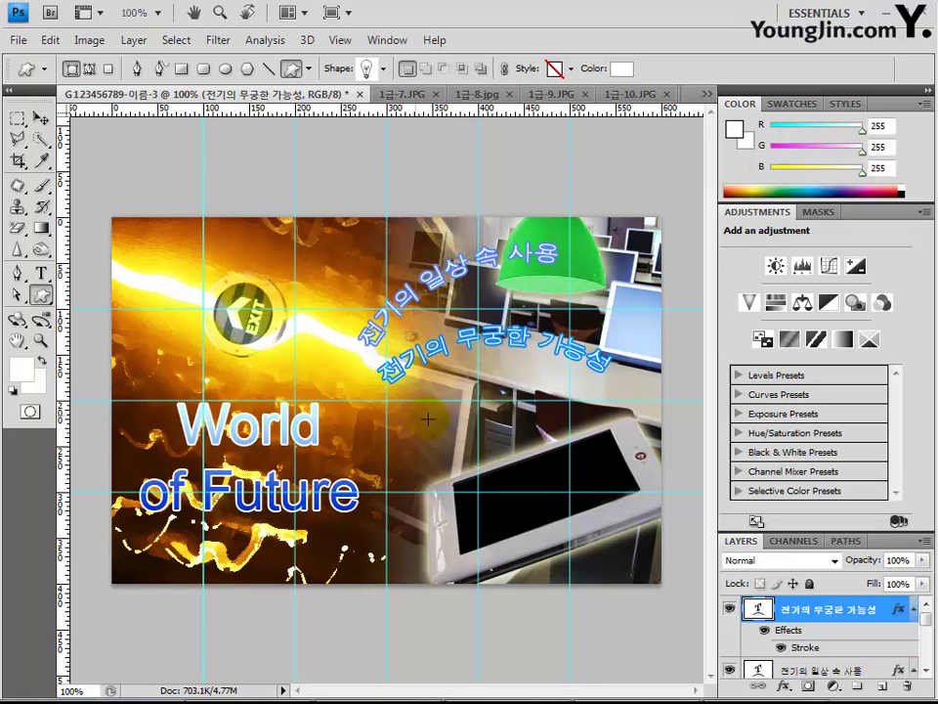
{"action": "left_click_drag", "start_coordinate": [390, 398], "coordinate": [456, 539]}
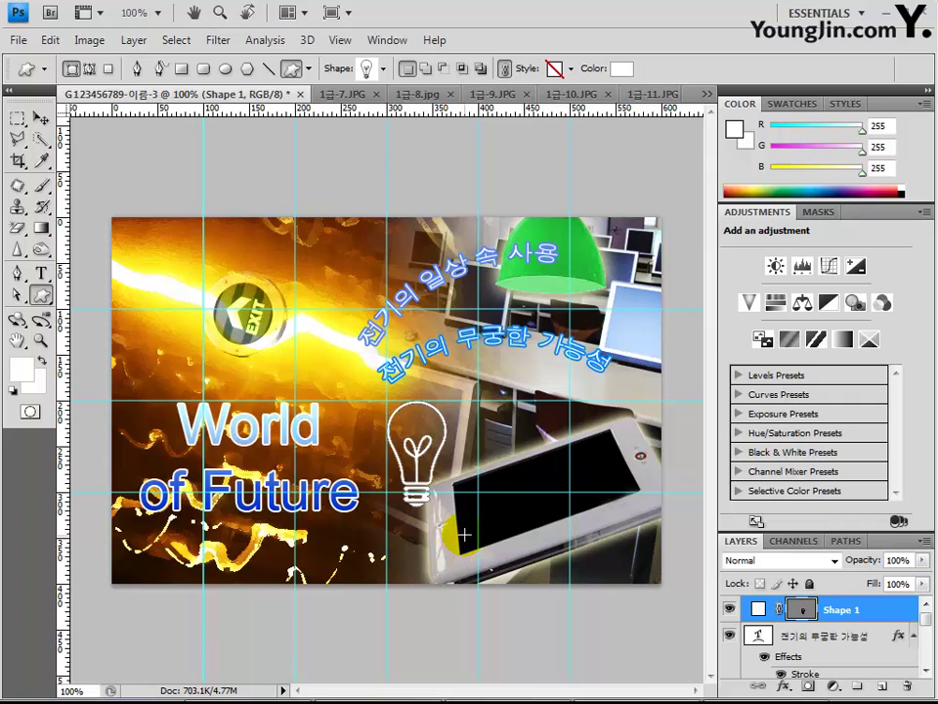
- Give the light bulb shape a Drop Shadow and an Outer Glow with their default settings
{"action": "left_click", "coordinate": [784, 687]}
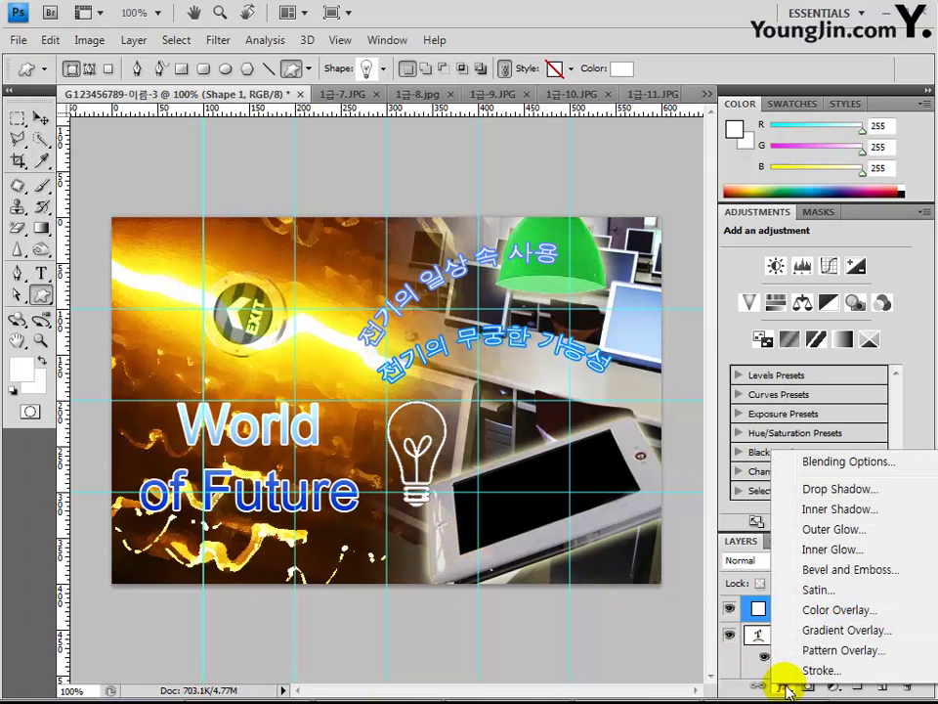
{"action": "left_click", "coordinate": [821, 489]}
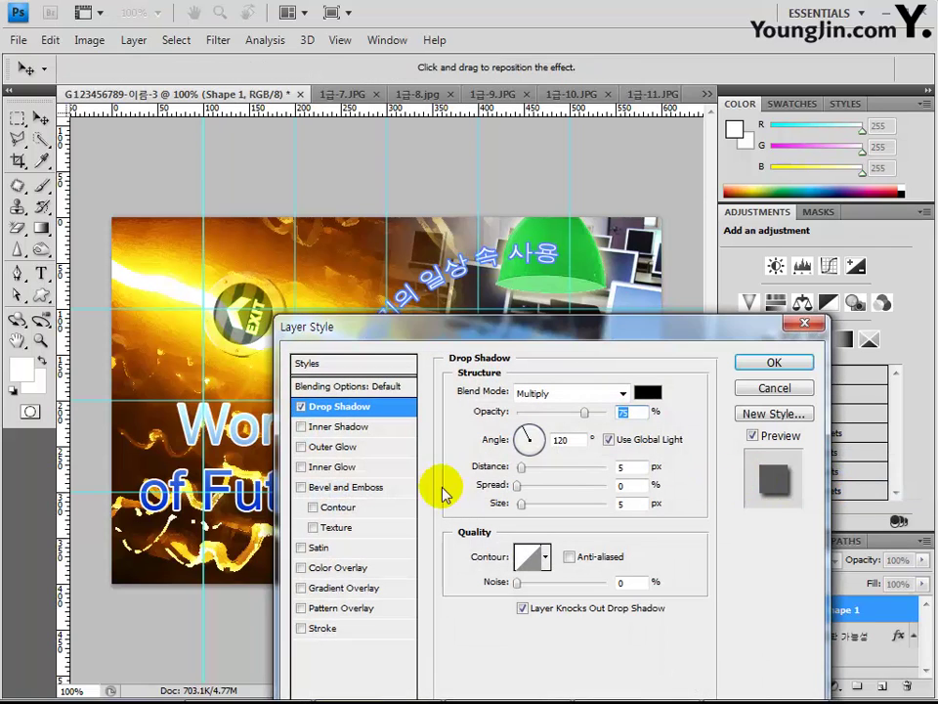
{"action": "left_click", "coordinate": [348, 447]}
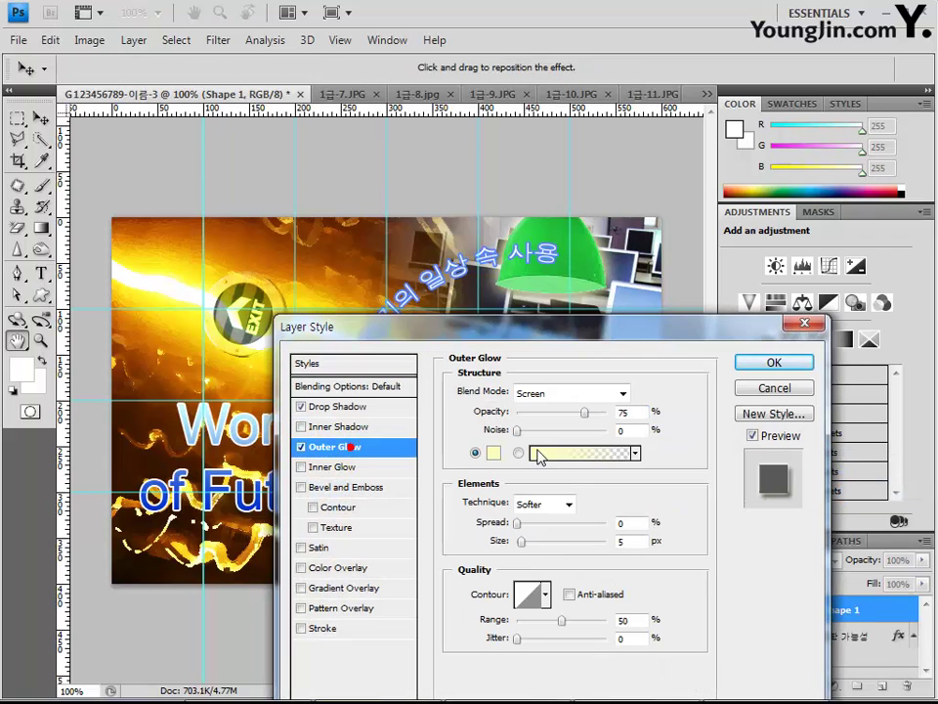
{"action": "left_click", "coordinate": [790, 366]}
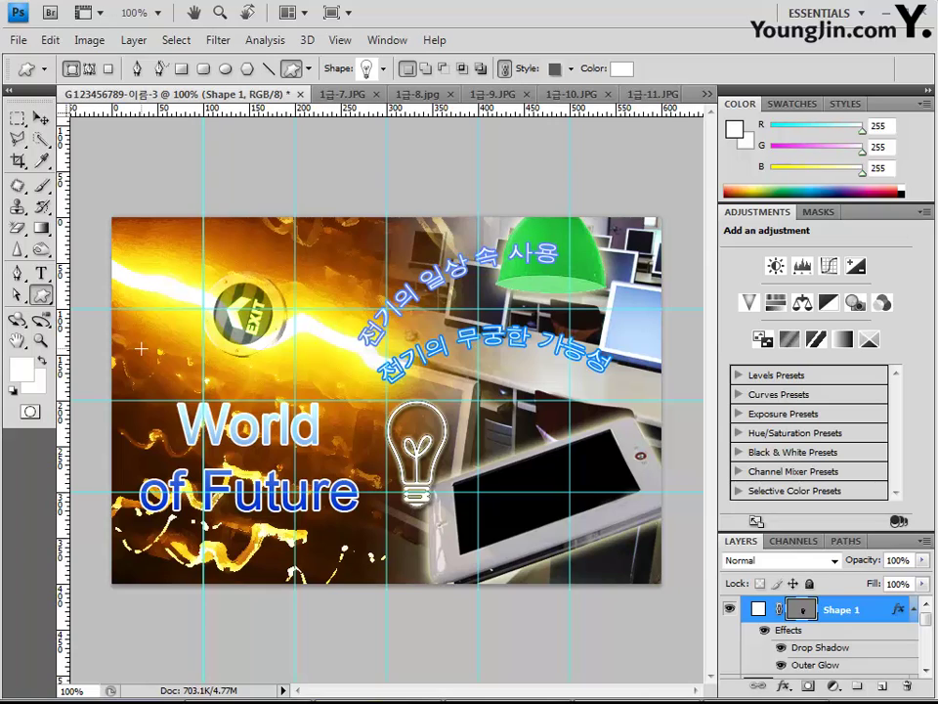
- Draw a small atom custom shape above and to the right of the EXIT sign
{"action": "left_click", "coordinate": [369, 70]}
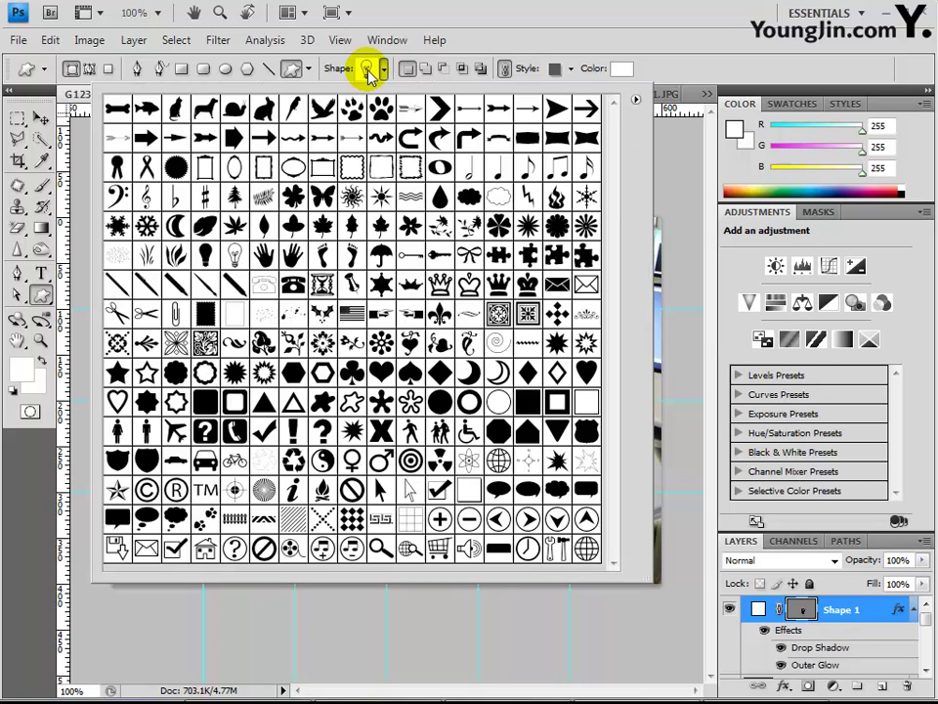
{"action": "double_click", "coordinate": [468, 466]}
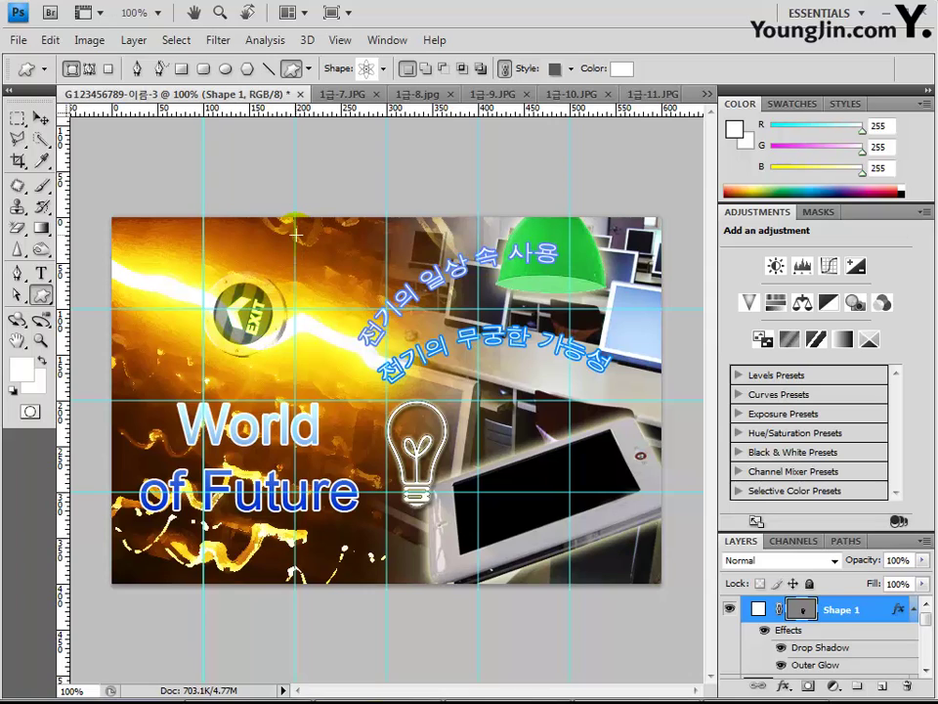
{"action": "left_click_drag", "start_coordinate": [296, 235], "coordinate": [346, 300]}
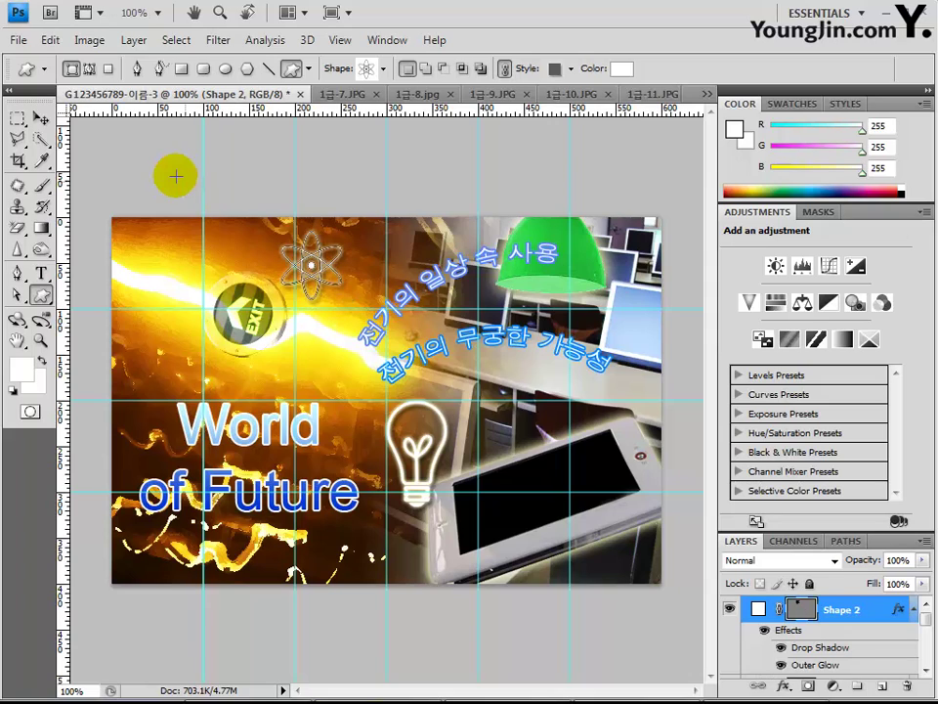
- Remove the layer style from the small atom shape and keep its fill colour white (ffffff)
{"action": "left_click", "coordinate": [569, 68]}
{"action": "left_click", "coordinate": [470, 107]}
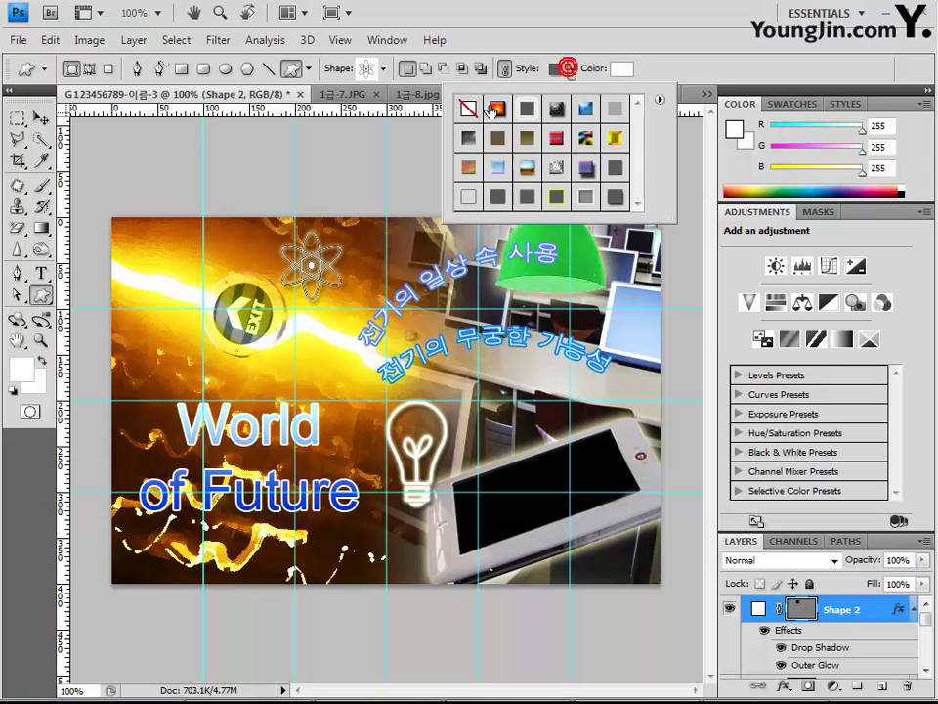
{"action": "left_click", "coordinate": [624, 68]}
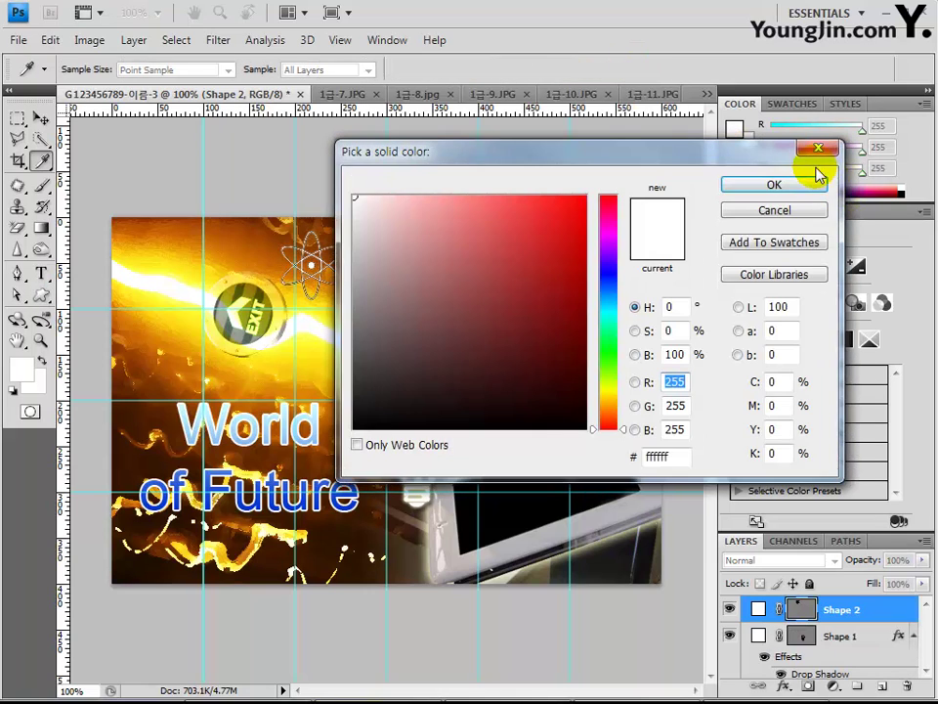
{"action": "left_click", "coordinate": [818, 147]}
- Nudge the small atom shape slightly to the right and set its layer opacity to 50%
{"action": "left_click", "coordinate": [41, 118]}
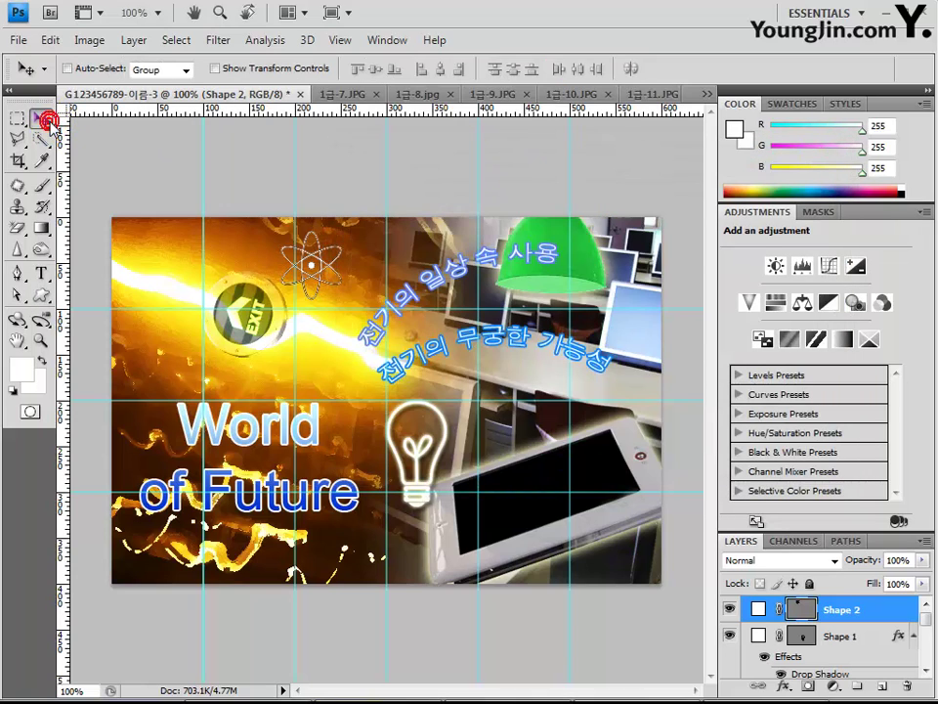
{"action": "key", "text": "shift+Right"}
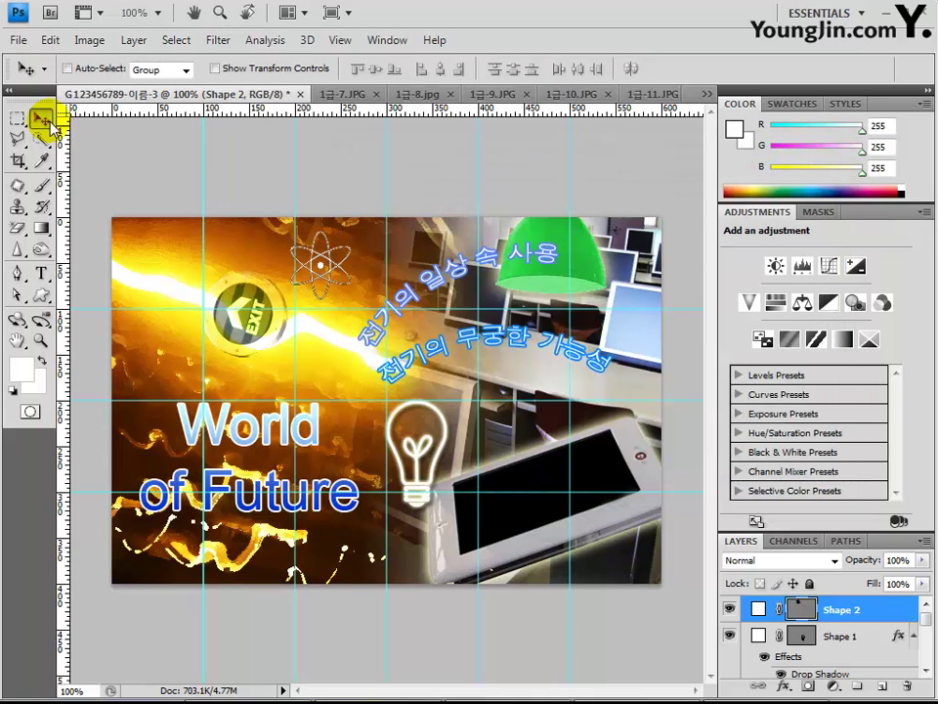
{"action": "left_click", "coordinate": [903, 560]}
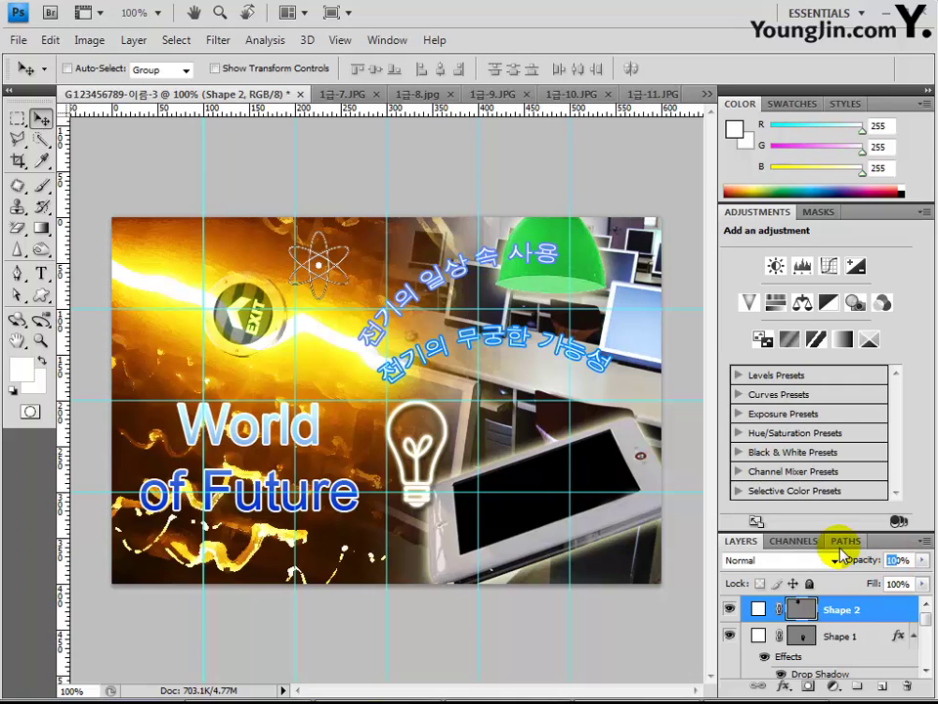
{"action": "type", "text": "50"}
{"action": "key", "text": "Return"}
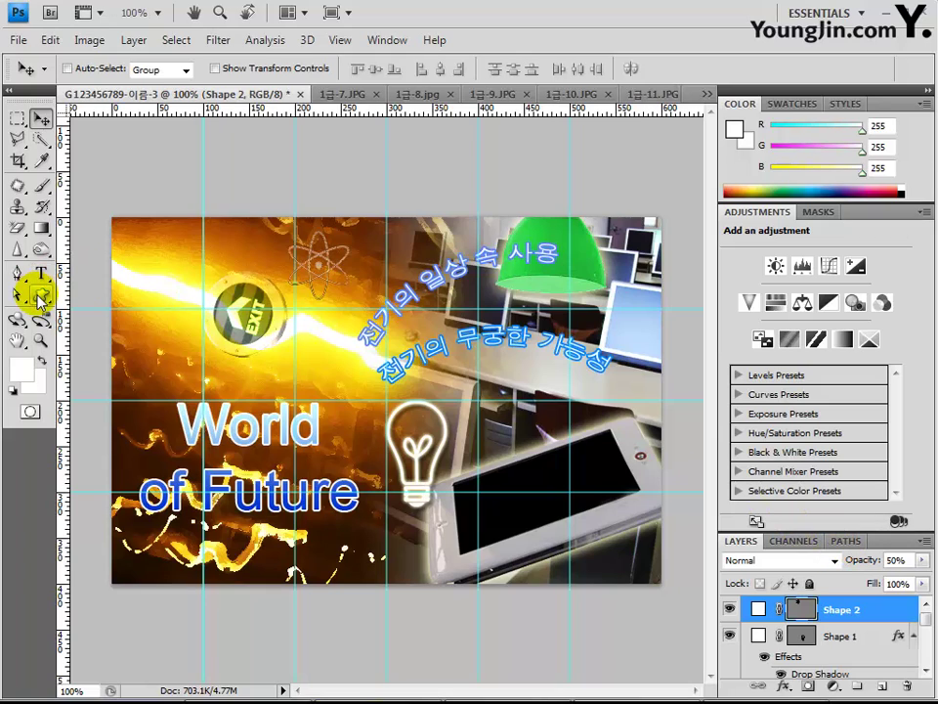
- Draw a larger white atom shape above the EXIT sign, extending past the canvas's top edge, and lower its layer opacity
{"action": "left_click_drag", "start_coordinate": [40, 296], "coordinate": [131, 381]}
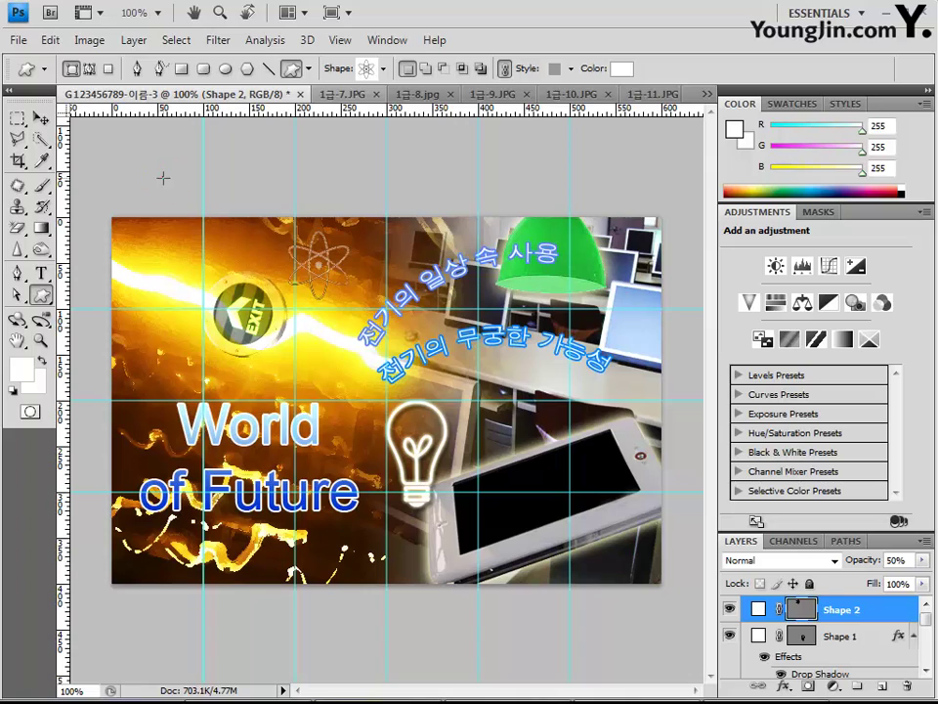
{"action": "left_click_drag", "start_coordinate": [163, 178], "coordinate": [279, 360]}
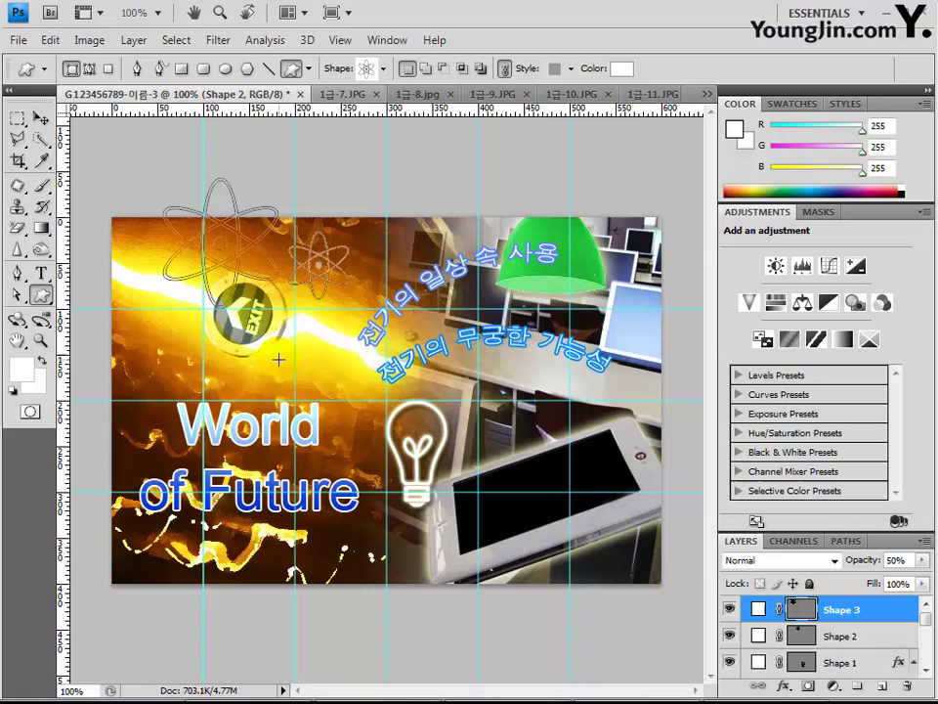
{"action": "left_click", "coordinate": [41, 118]}
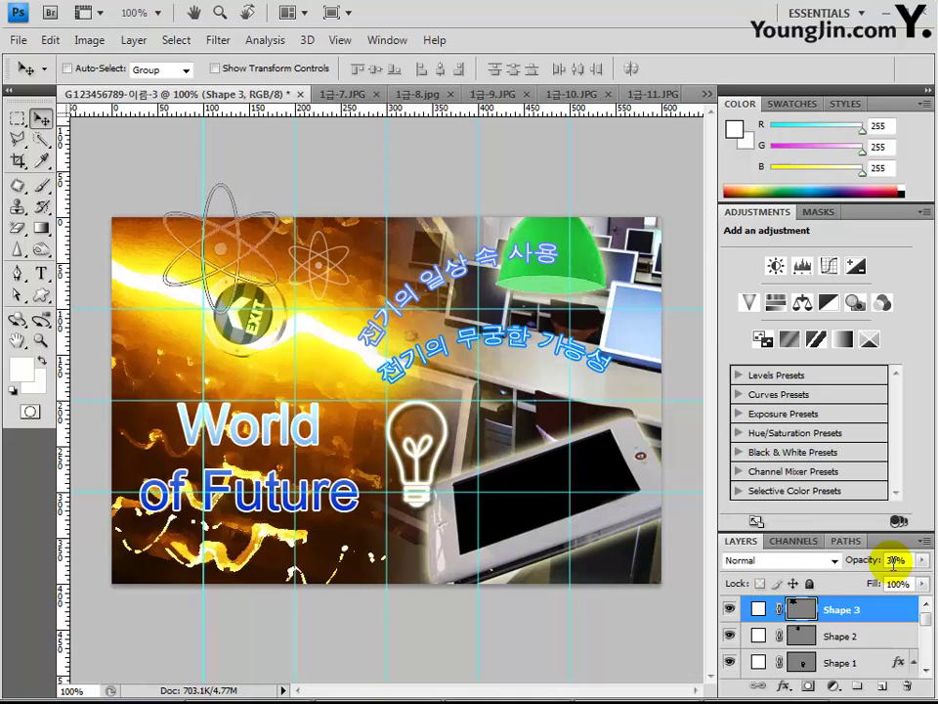
- Deselect the Shape 3 vector mask path to hide the large atom's outline
{"action": "left_click", "coordinate": [846, 540]}
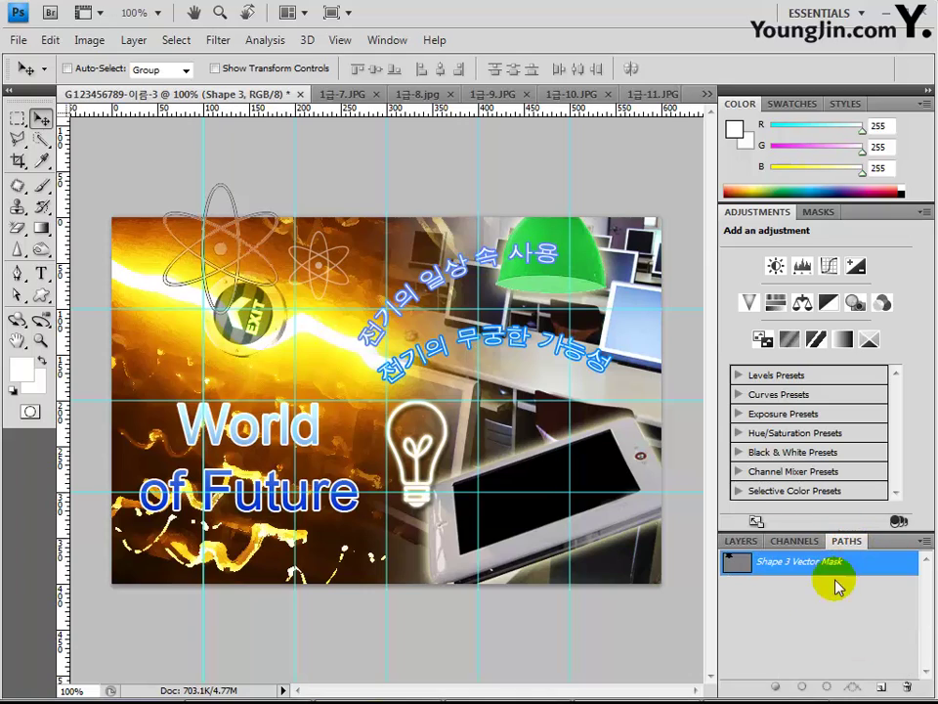
{"action": "left_click", "coordinate": [796, 598]}
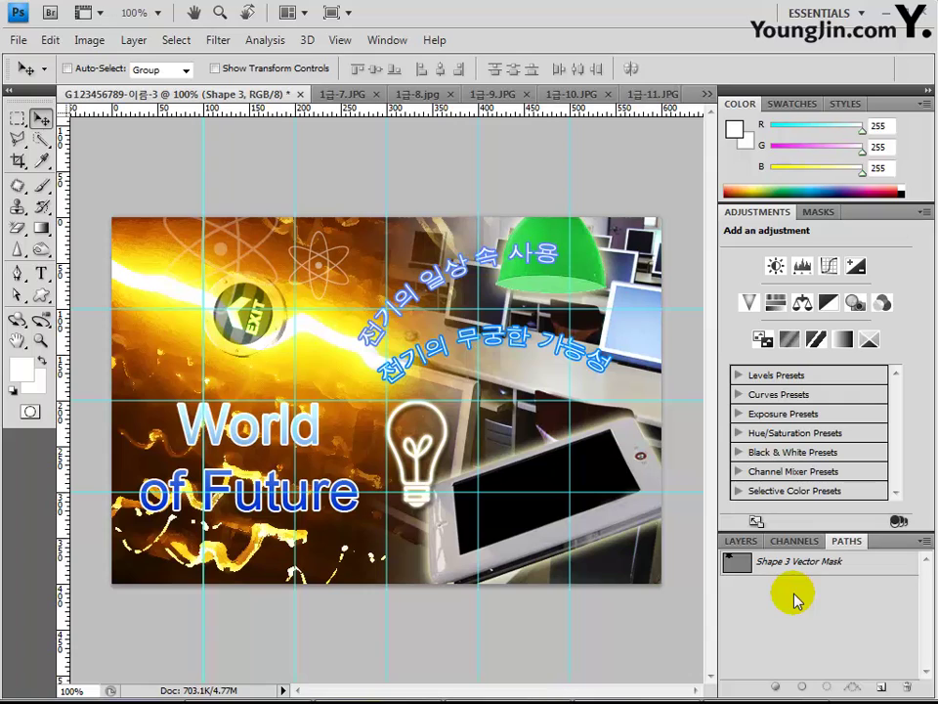
- Bring the layer list back into view and clear all guides from the composition
{"action": "left_click", "coordinate": [740, 540]}
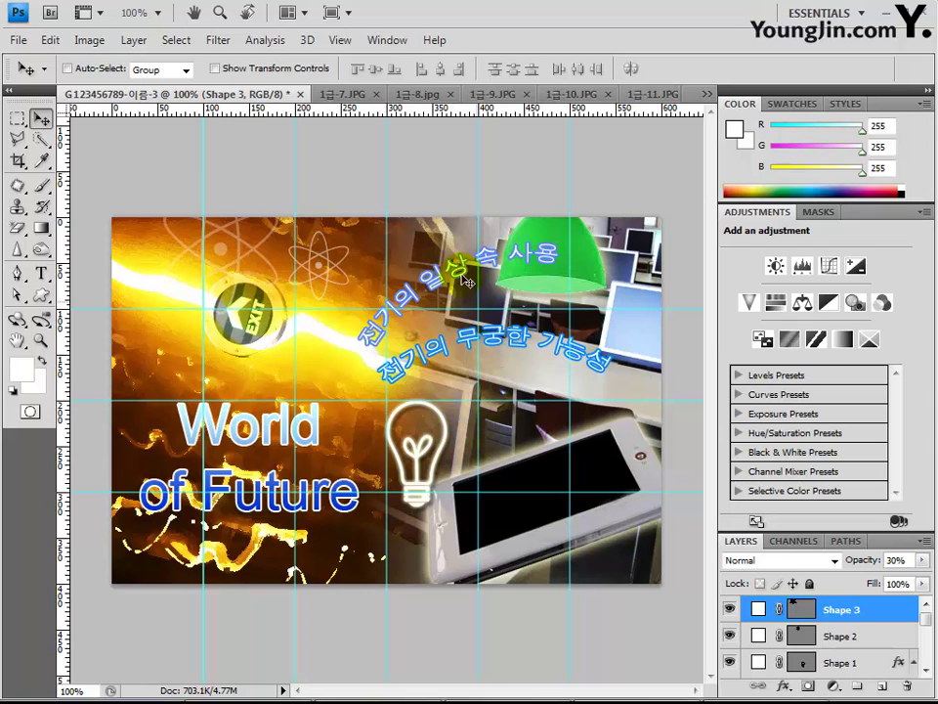
{"action": "left_click", "coordinate": [340, 40]}
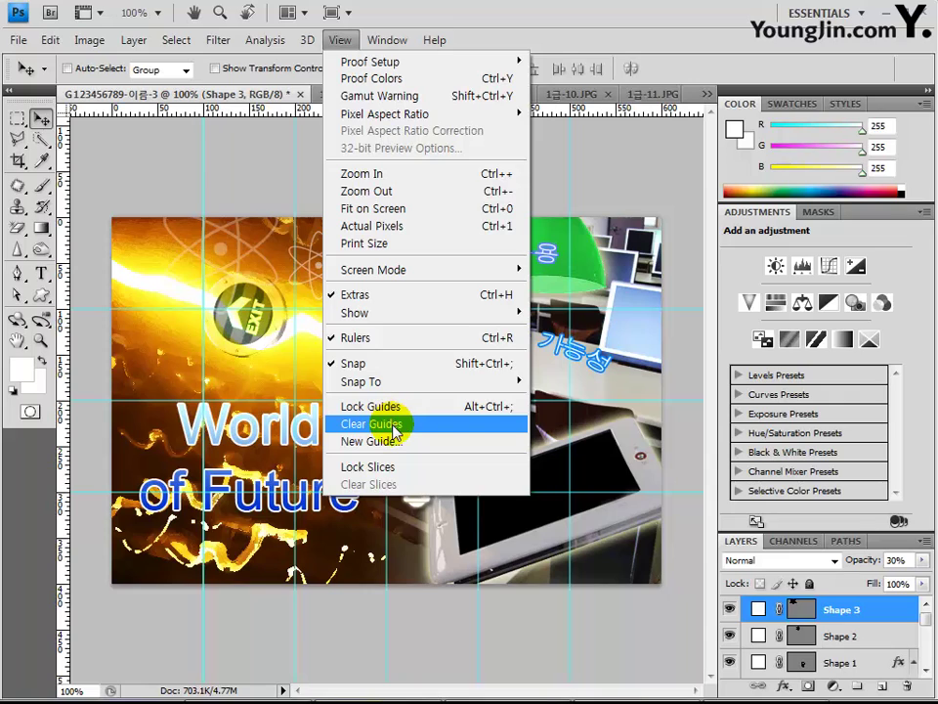
{"action": "left_click", "coordinate": [393, 426]}
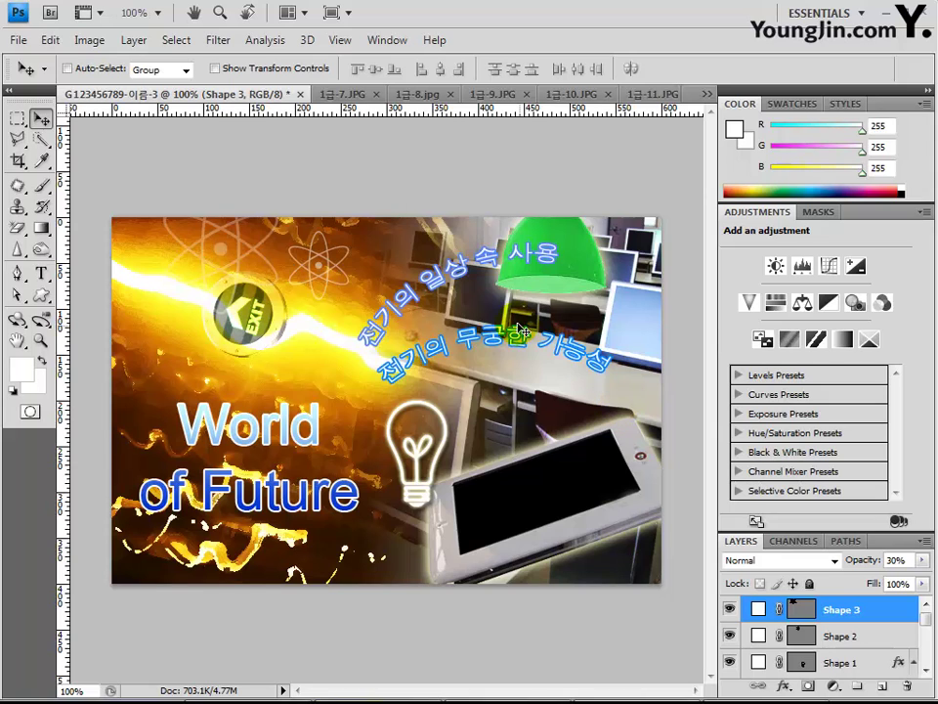
{"action": "left_click", "coordinate": [18, 40]}
{"action": "left_click", "coordinate": [86, 287]}
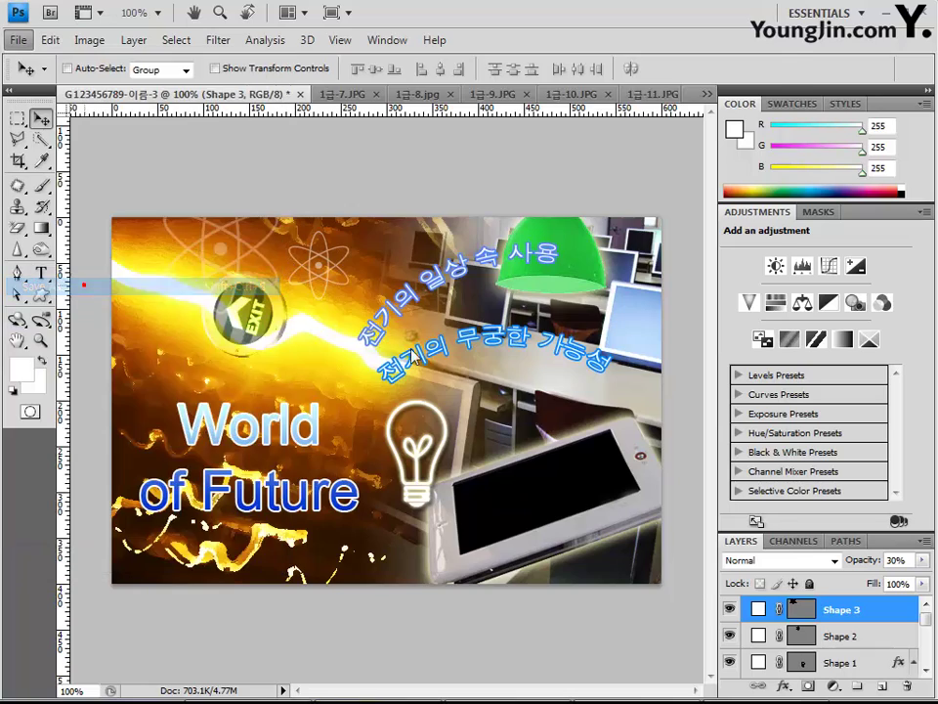
{"action": "left_click", "coordinate": [440, 389]}
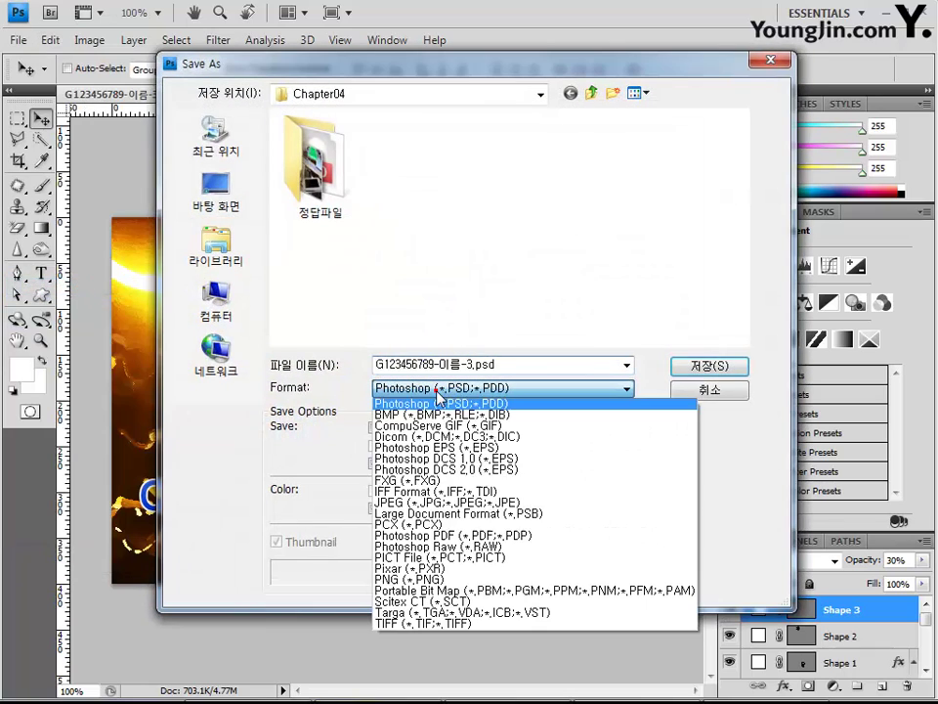
{"action": "left_click", "coordinate": [489, 504]}
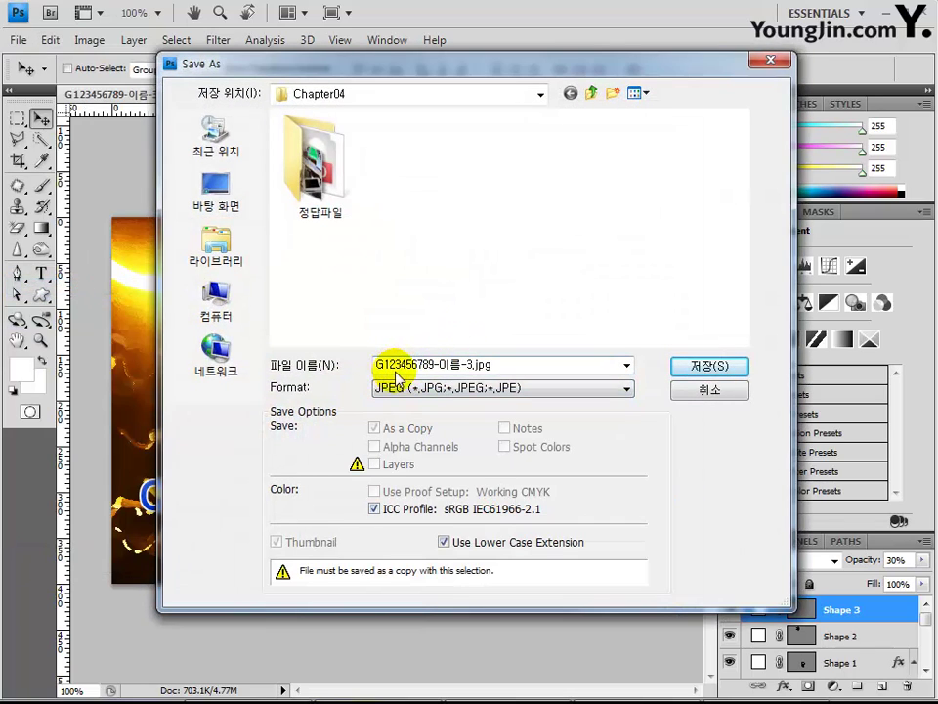
{"action": "double_click", "coordinate": [456, 366]}
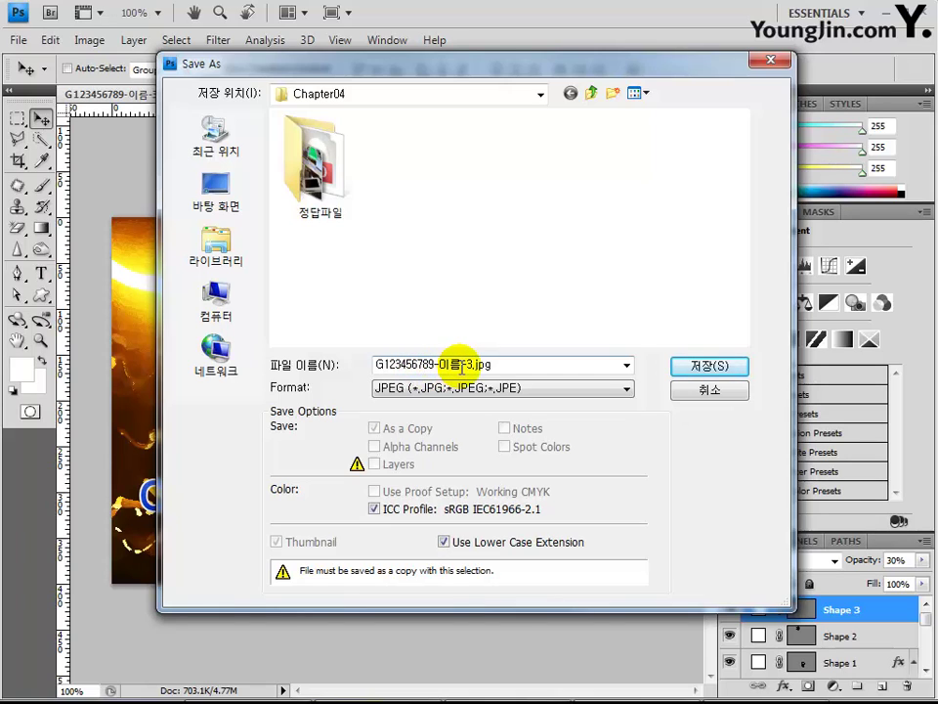
{"action": "left_click", "coordinate": [442, 365]}
{"action": "left_click_drag", "start_coordinate": [442, 366], "coordinate": [471, 366]}
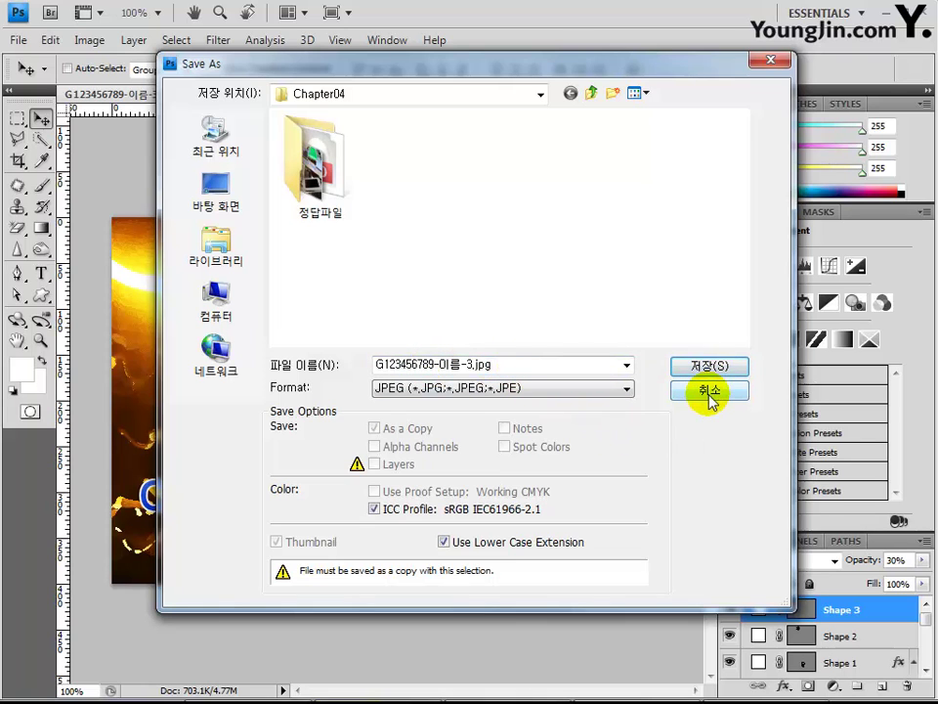
{"action": "left_click", "coordinate": [772, 63]}
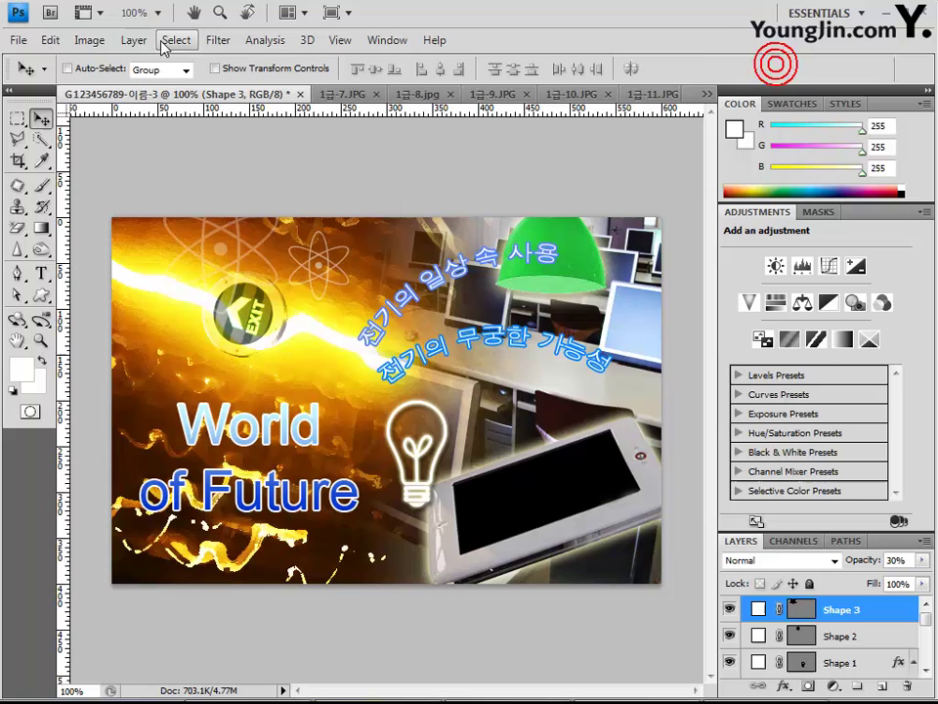
- Resize the whole image to 60 × 40 pixels with proportions constrained and layer styles scaled
{"action": "left_click", "coordinate": [89, 40]}
{"action": "left_click", "coordinate": [132, 172]}
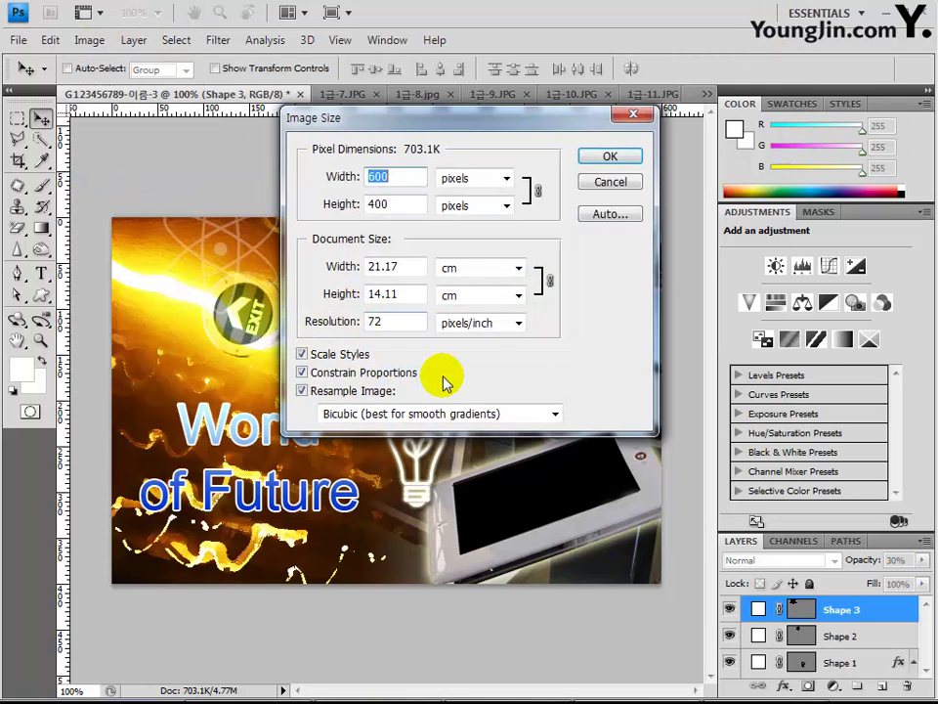
{"action": "type", "text": "60"}
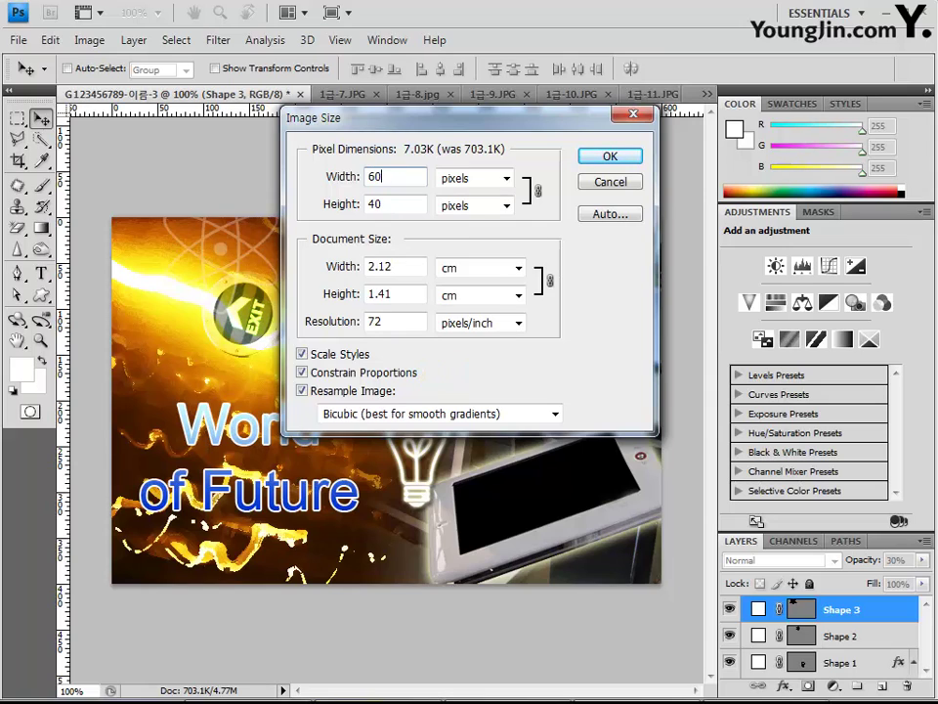
{"action": "key", "text": "Return"}
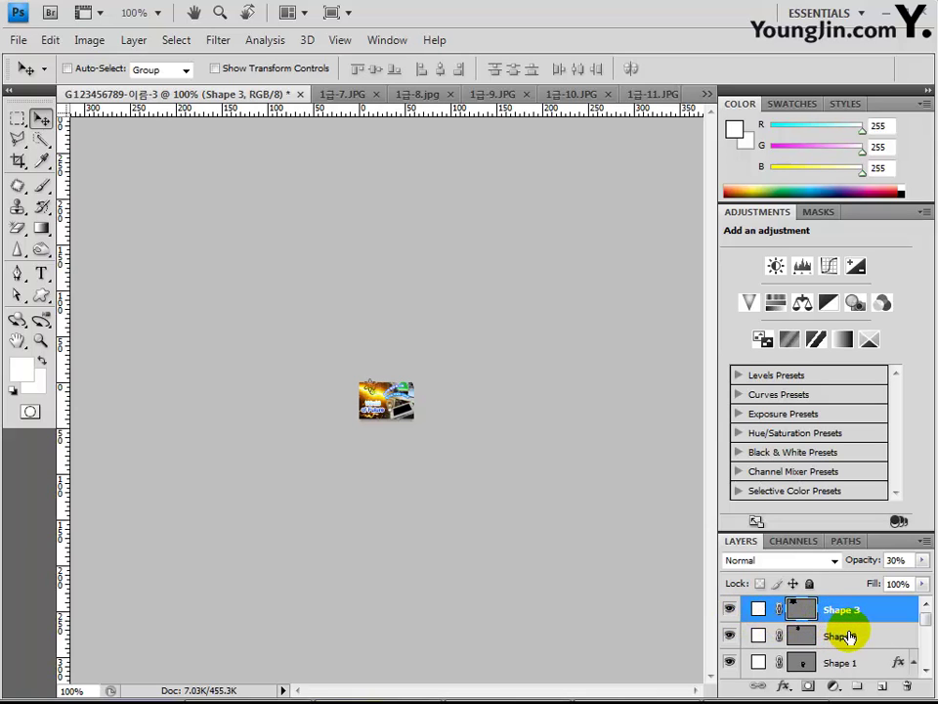
{"action": "scroll", "coordinate": [851, 636], "scroll_direction": "down", "scroll_amount": 10}
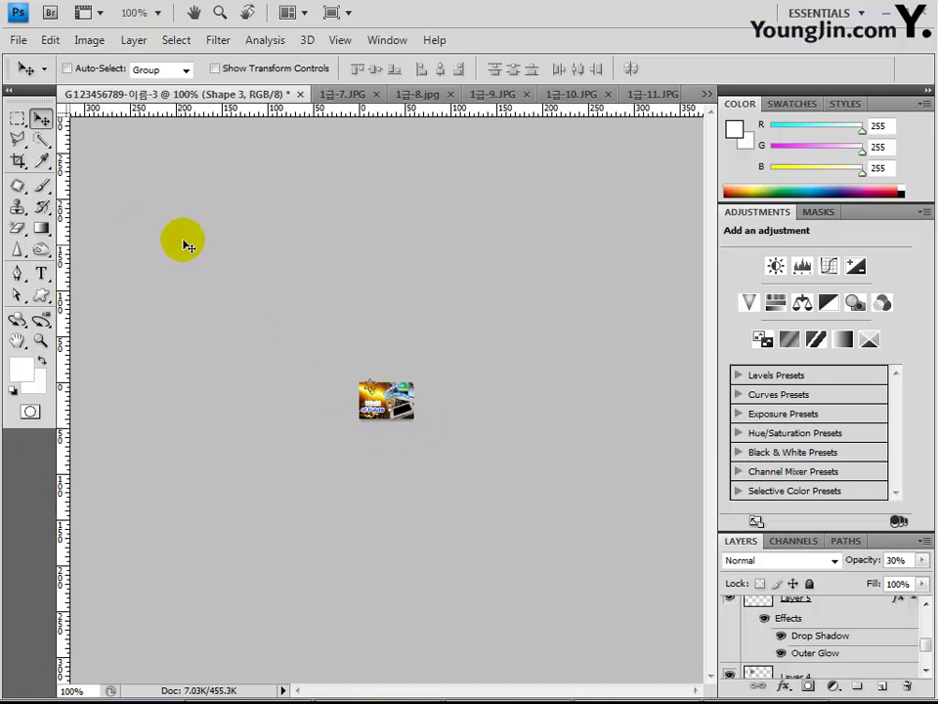
{"action": "left_click", "coordinate": [18, 42]}
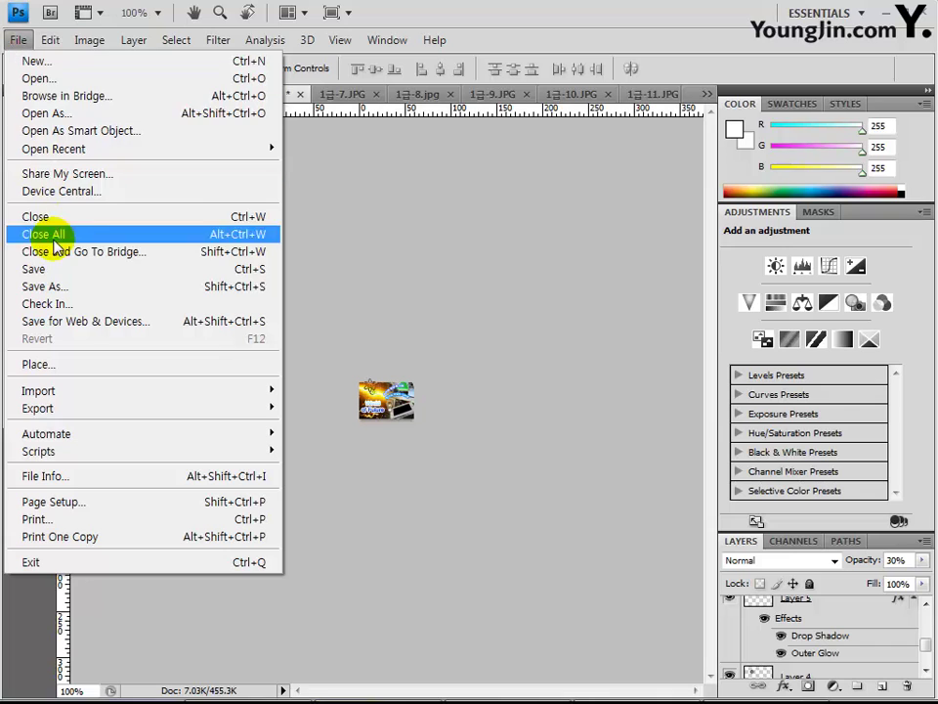
{"action": "left_click", "coordinate": [62, 287]}
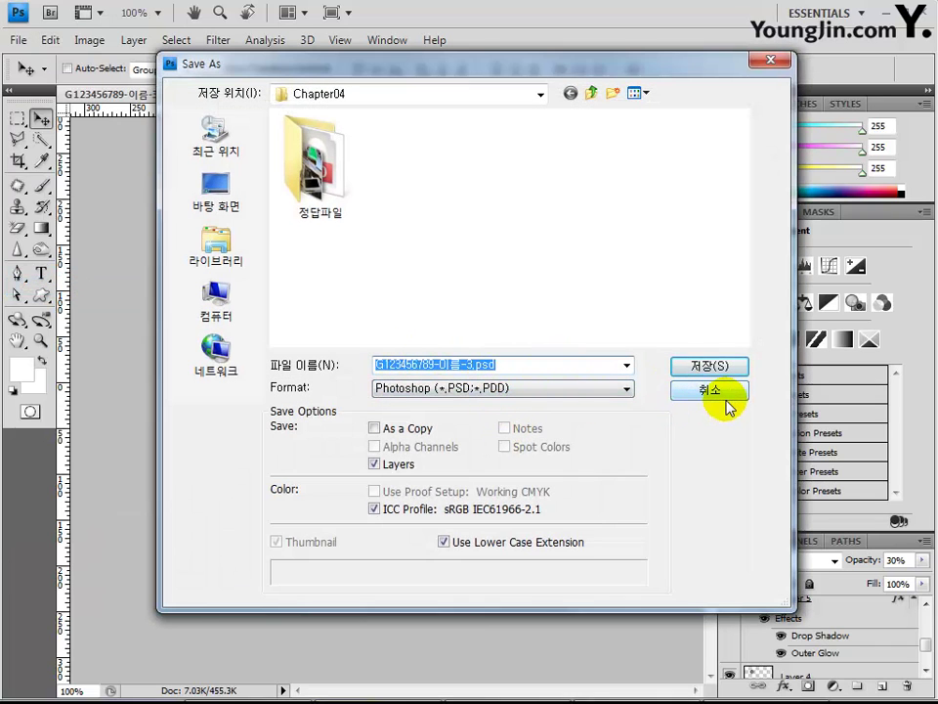
{"action": "left_click", "coordinate": [771, 61]}
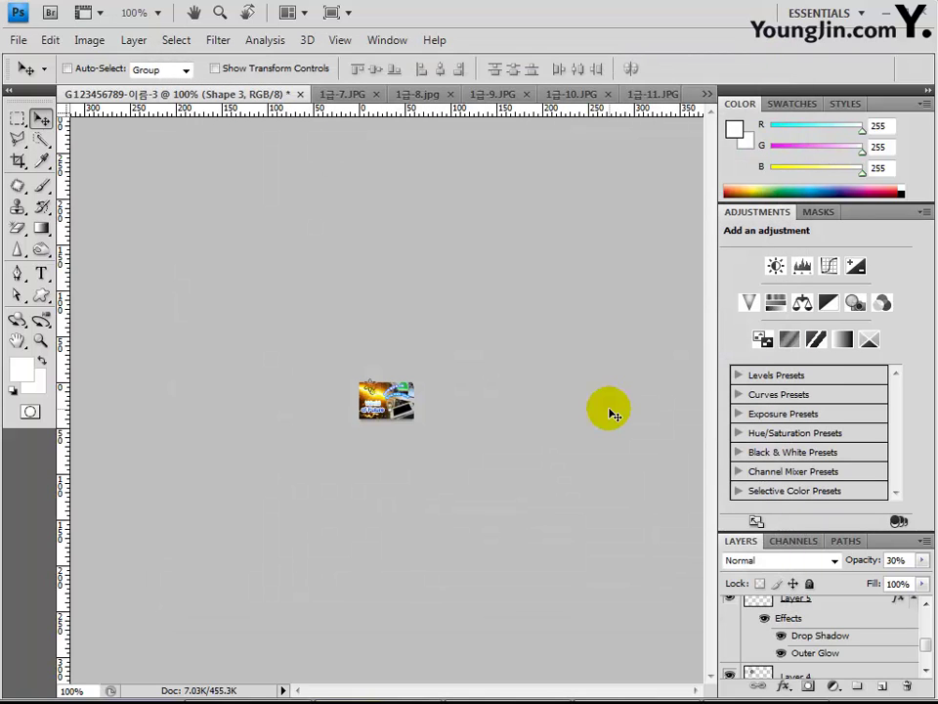